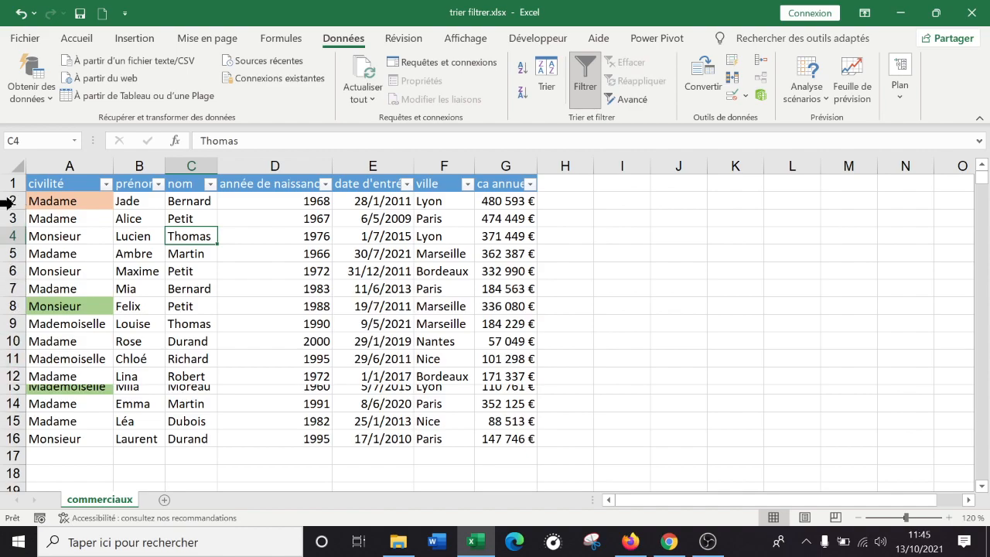
Give all rows of the sheet one uniform height so that every row, including row 13, shows its text fully
left_click(17, 171)
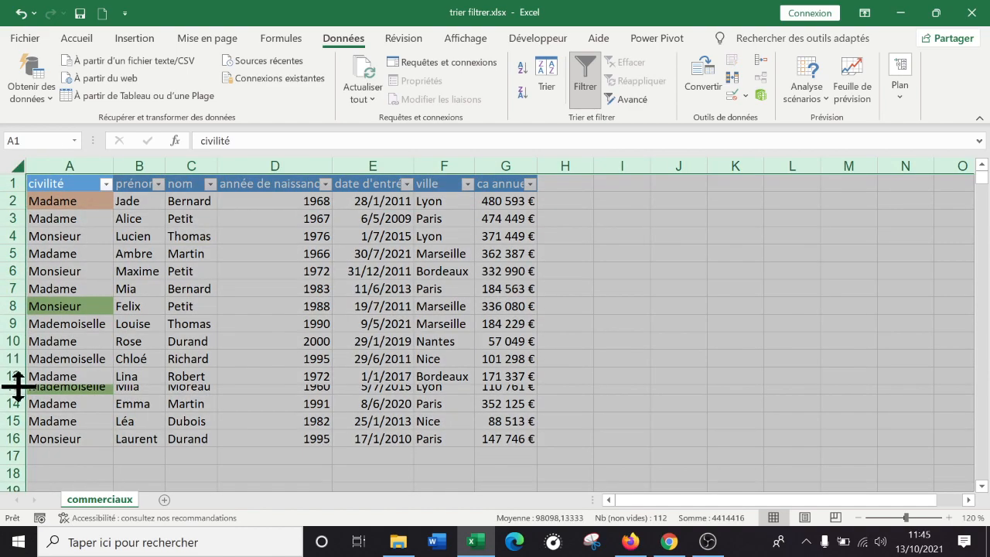
left_click_drag(16, 395, 17, 398)
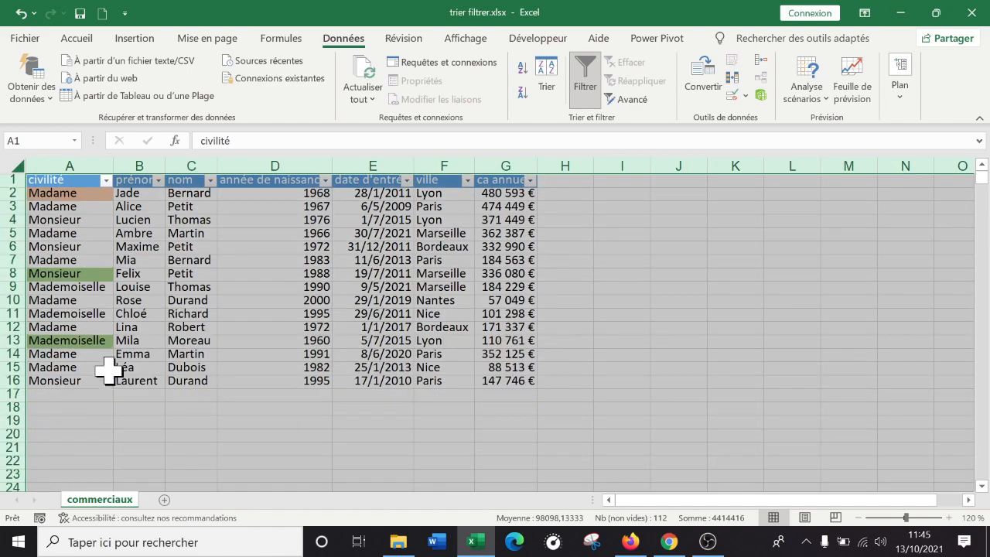
left_click(9, 381)
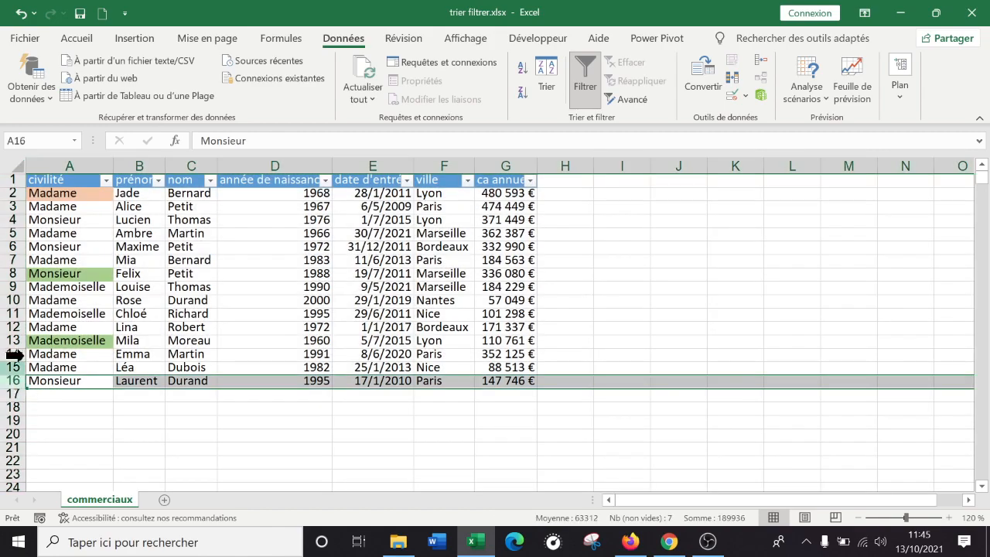
left_click(14, 165)
left_click_drag(17, 389, 7, 400)
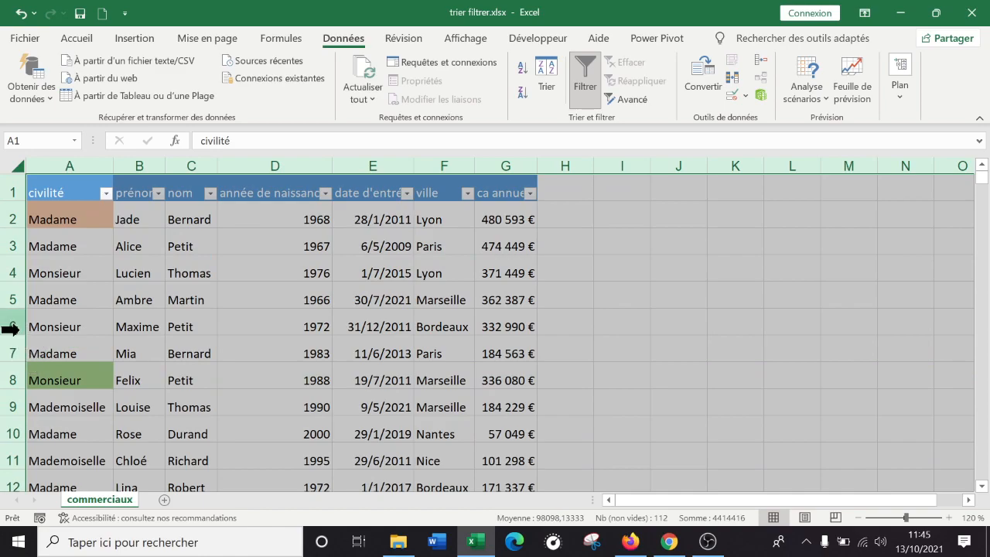
left_click_drag(20, 334, 20, 284)
left_click(531, 436)
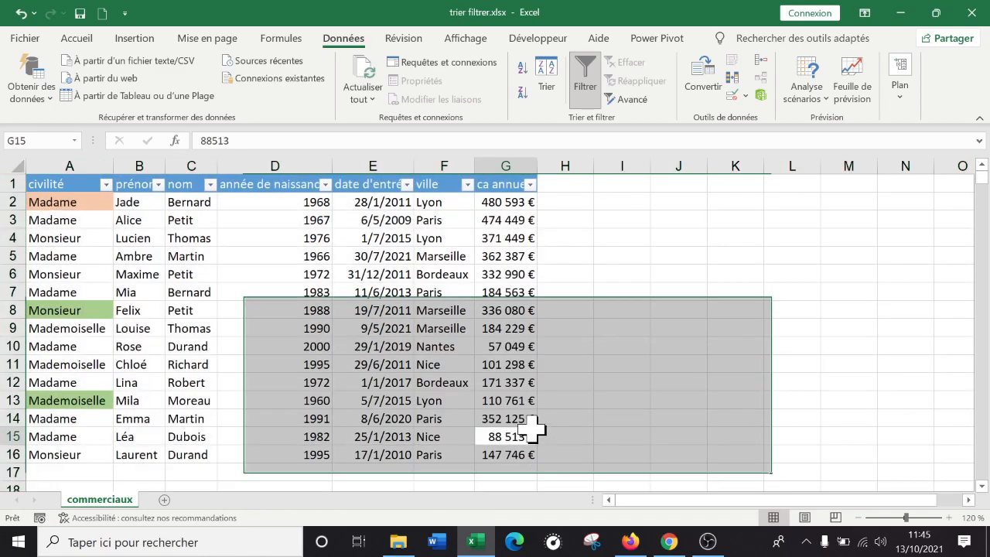
left_click(387, 470)
scroll(636, 465, "down", 1)
scroll(639, 440, "up", 1)
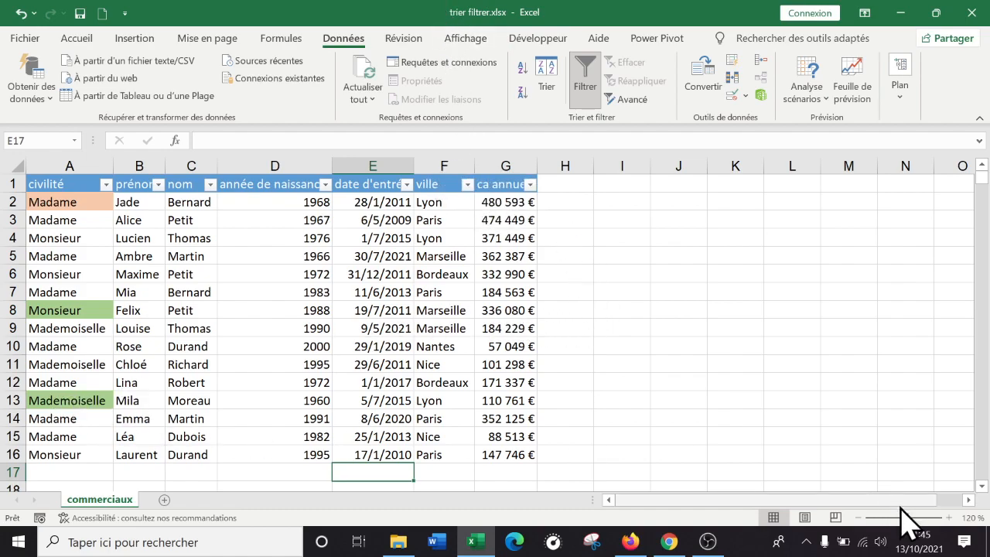
Enter the label "total" in cell A18, below the sales staff table
left_click(858, 518)
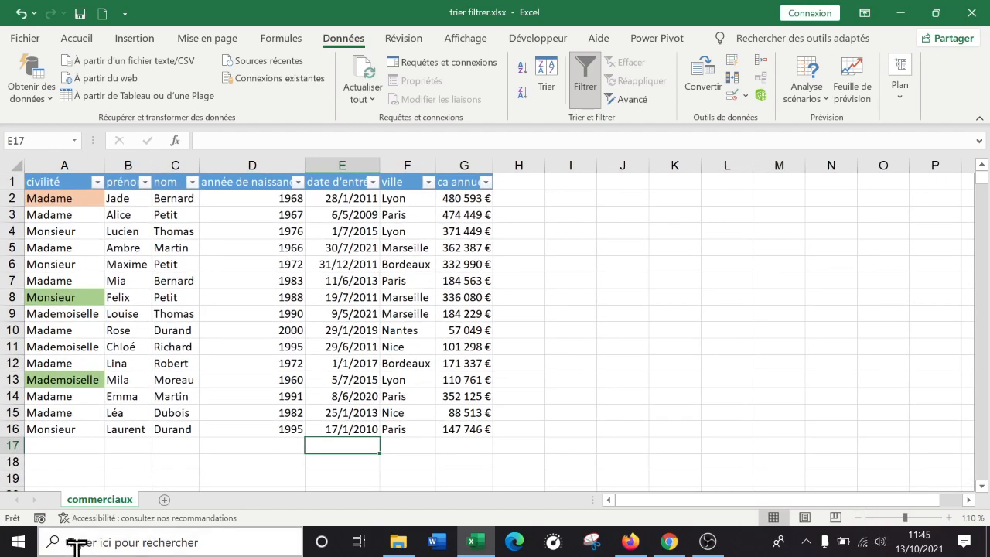
left_click(43, 462)
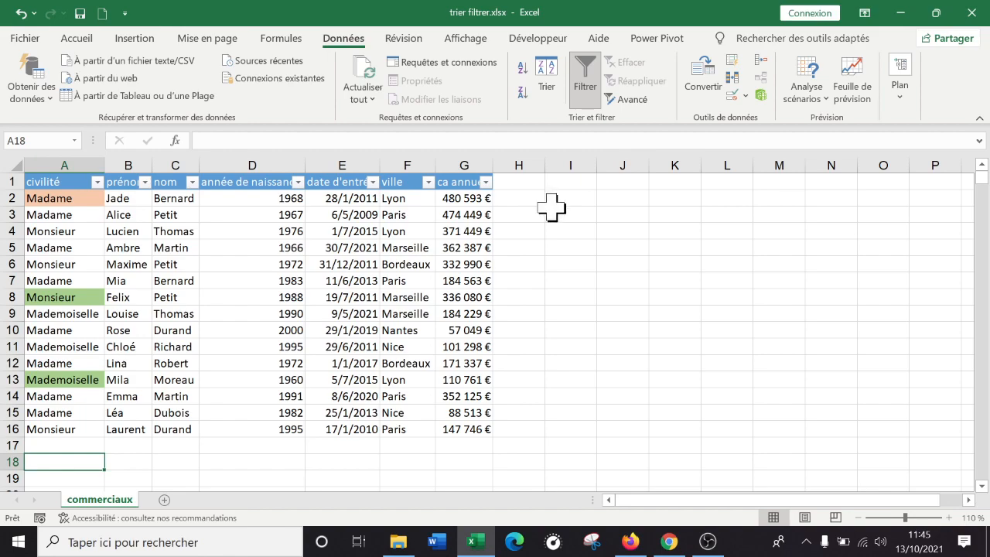
type("tota")
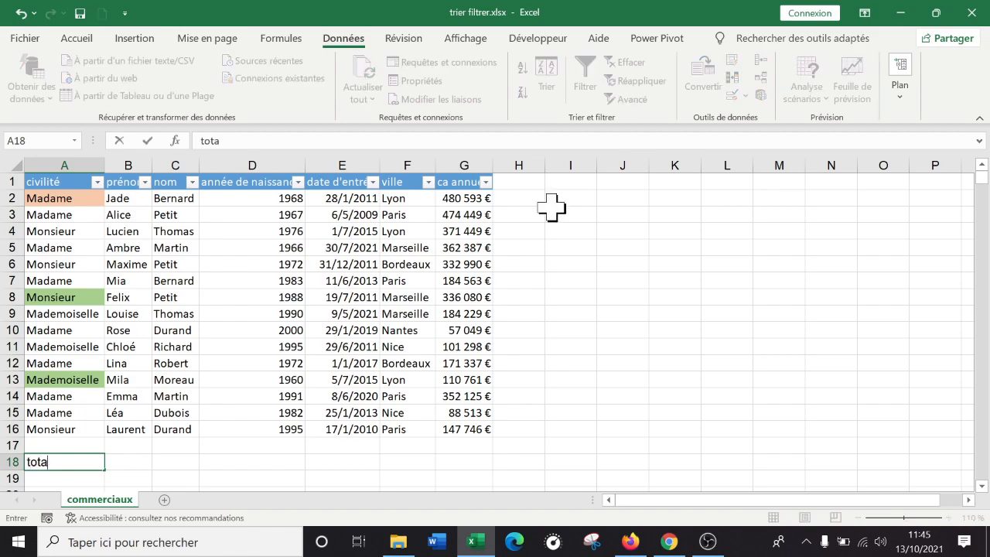
key("Tab")
key("Tab")
key("Tab")
key("Tab")
key("Tab")
key("Tab")
key("Tab")
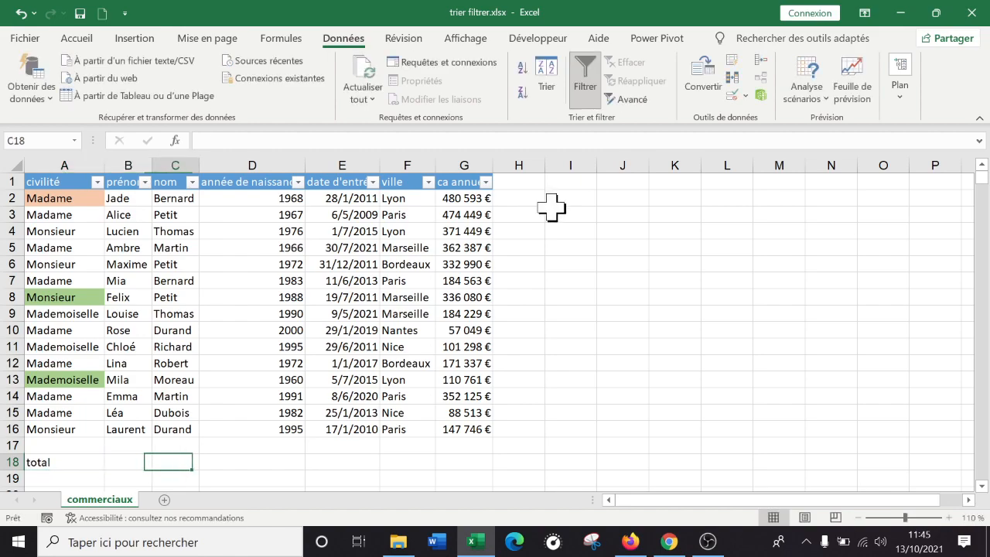
Sum the annual revenue column in cell G18 with the formula =somme(G2:G16)
key("Left")
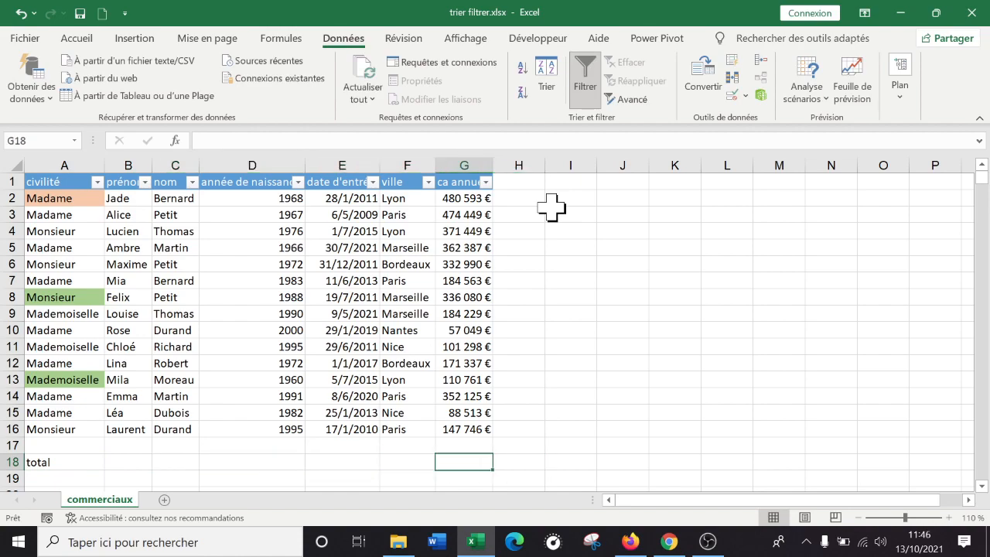
type("=moy")
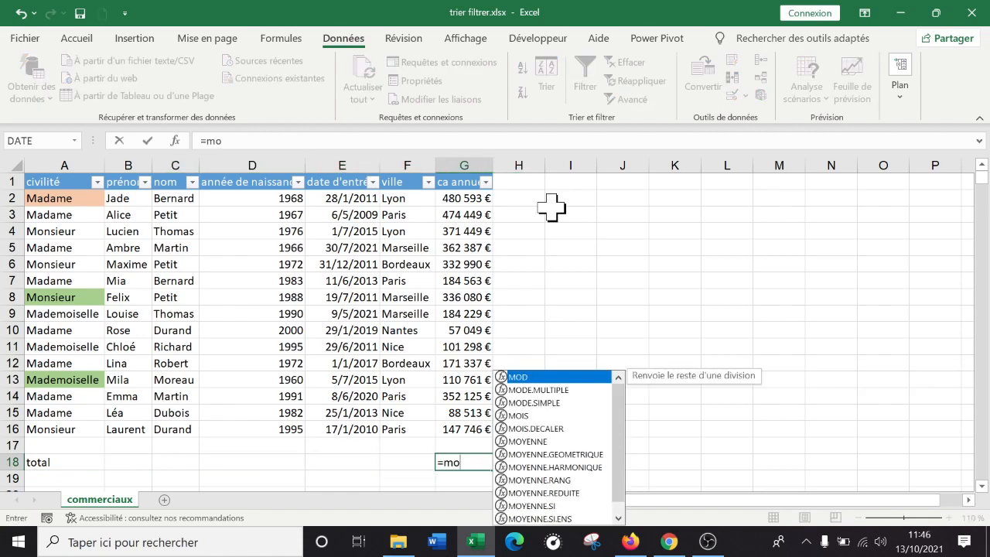
key("BackSpace")
key("BackSpace")
key("BackSpace")
type("somme")
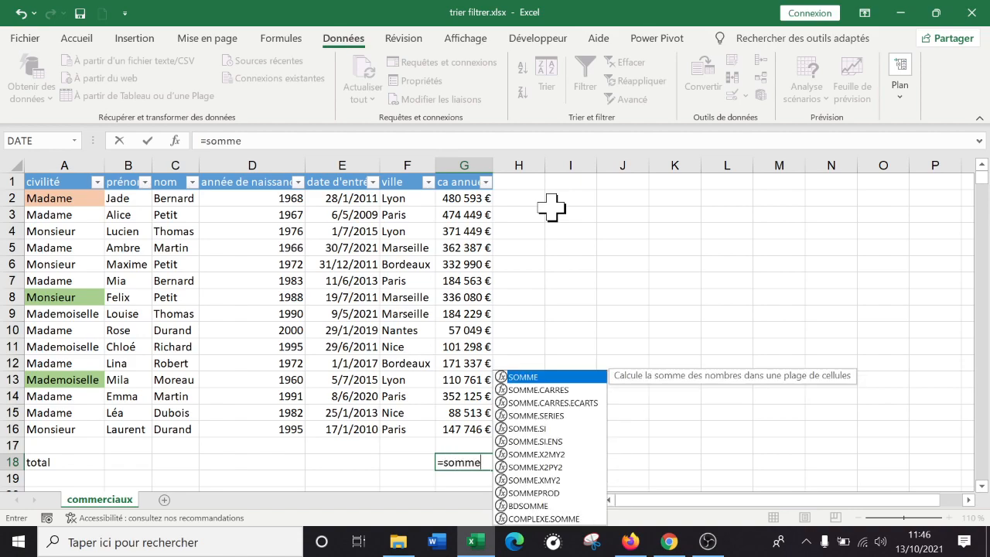
type("(")
left_click_drag(469, 198, 469, 426)
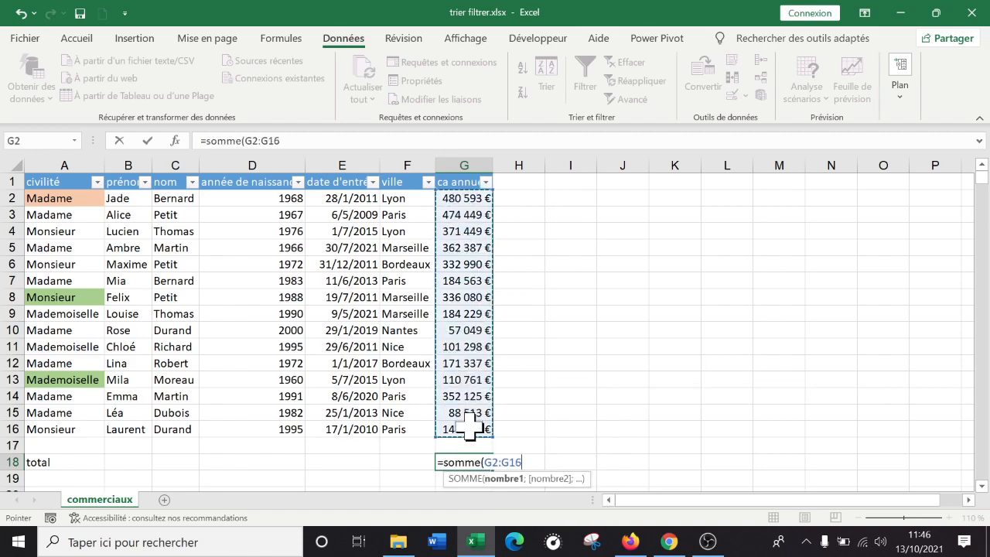
type(")")
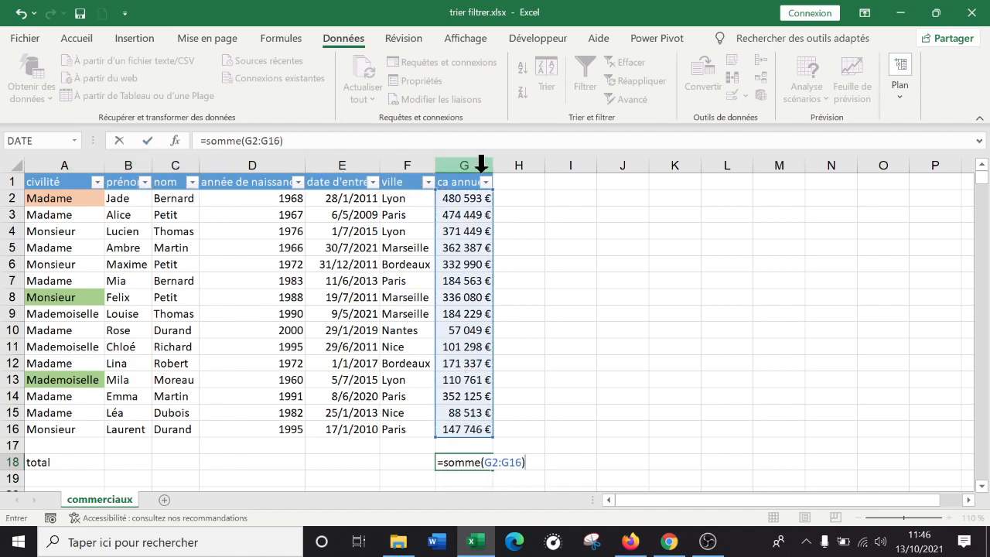
left_click_drag(453, 430, 455, 198)
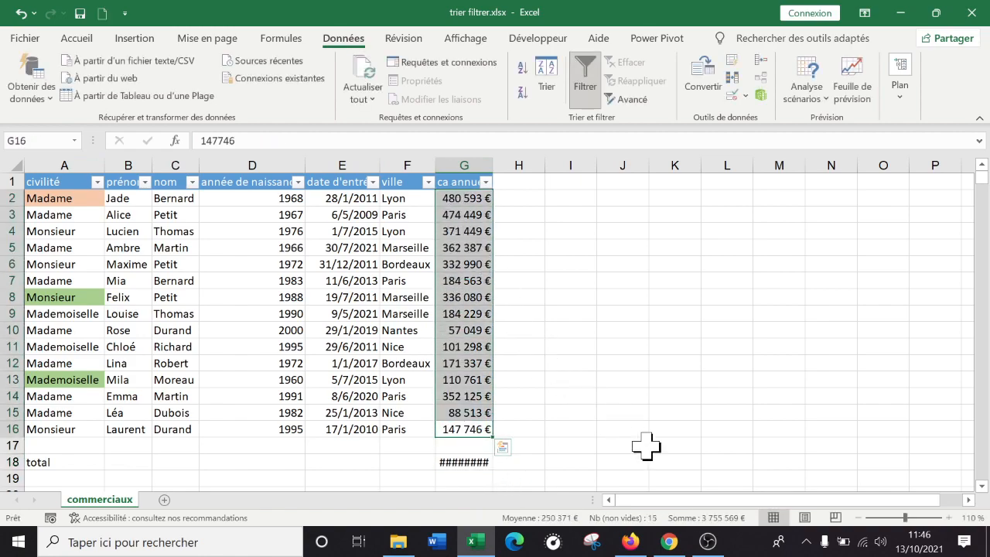
key("Return")
Widen column G to fit its contents so the total in G18 can be read
left_click_drag(657, 462, 632, 445)
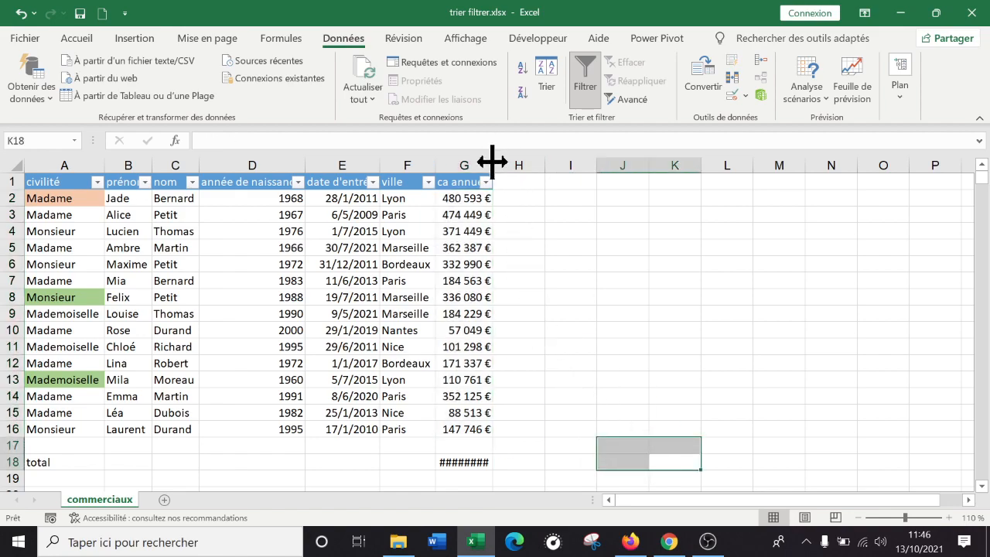
double_click(492, 163)
mouse_move(504, 163)
left_mouse_down()
mouse_move(483, 161)
mouse_move(509, 163)
left_mouse_up()
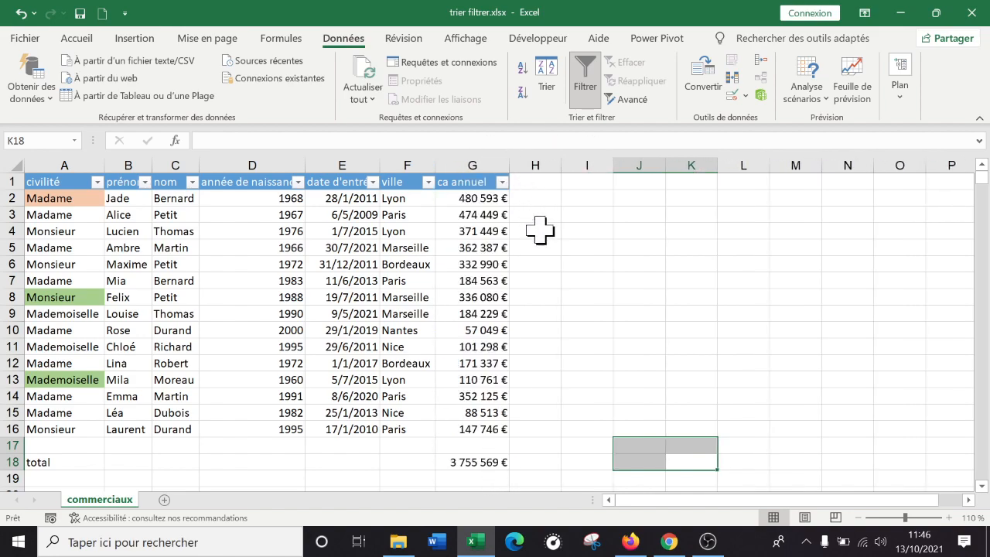
left_click(609, 368)
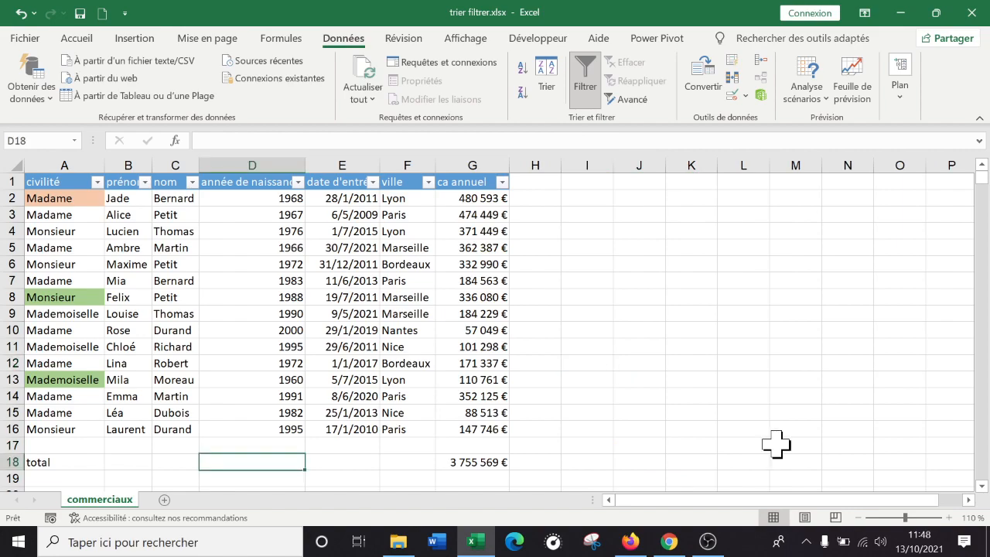
Average the birth years in cell D18 with the formula =moyenne(D2:D16)
type("=")
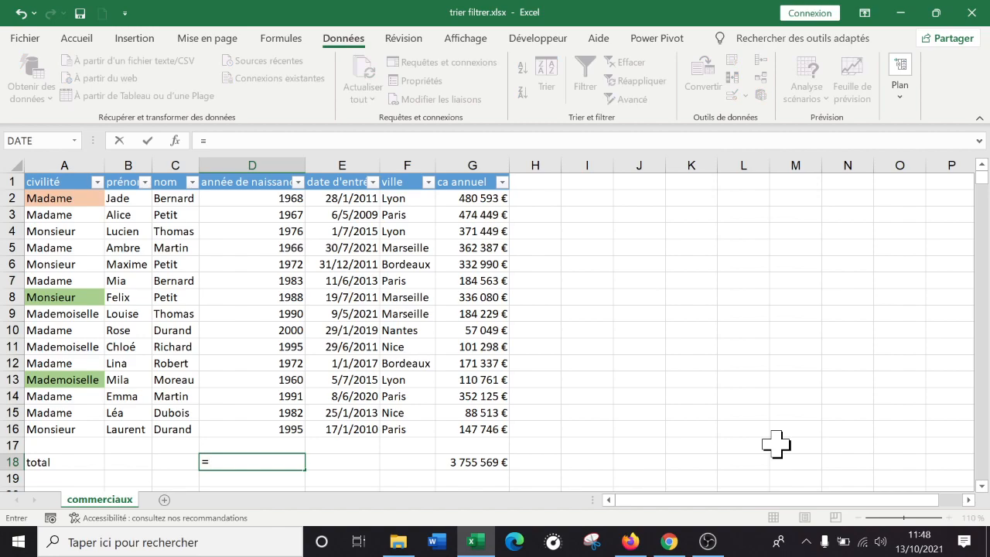
type("moyenne(")
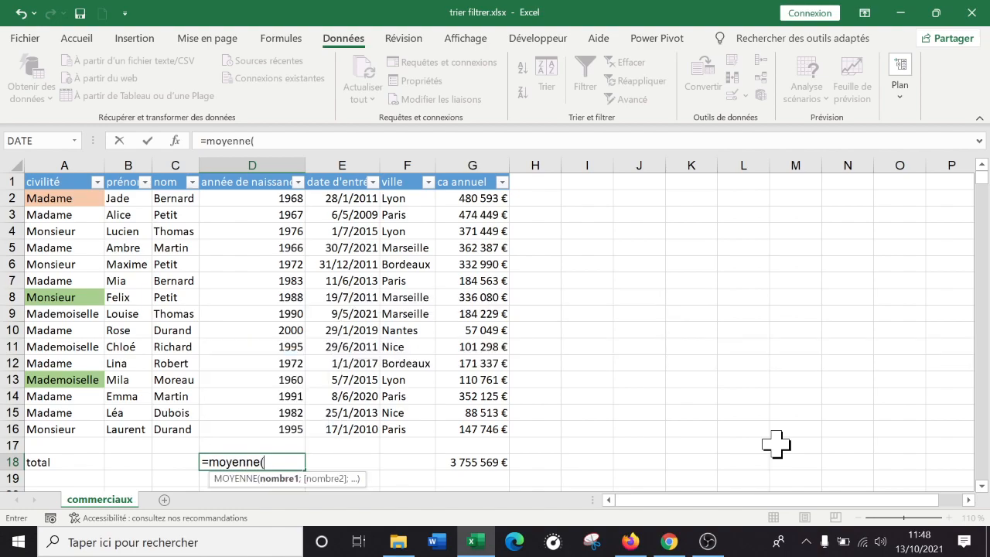
left_click_drag(252, 198, 269, 428)
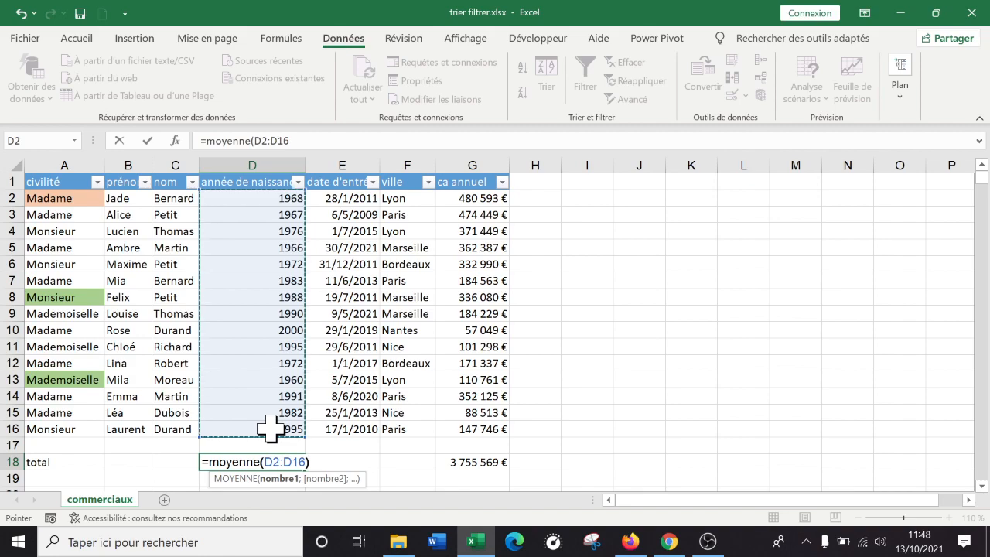
key("Return")
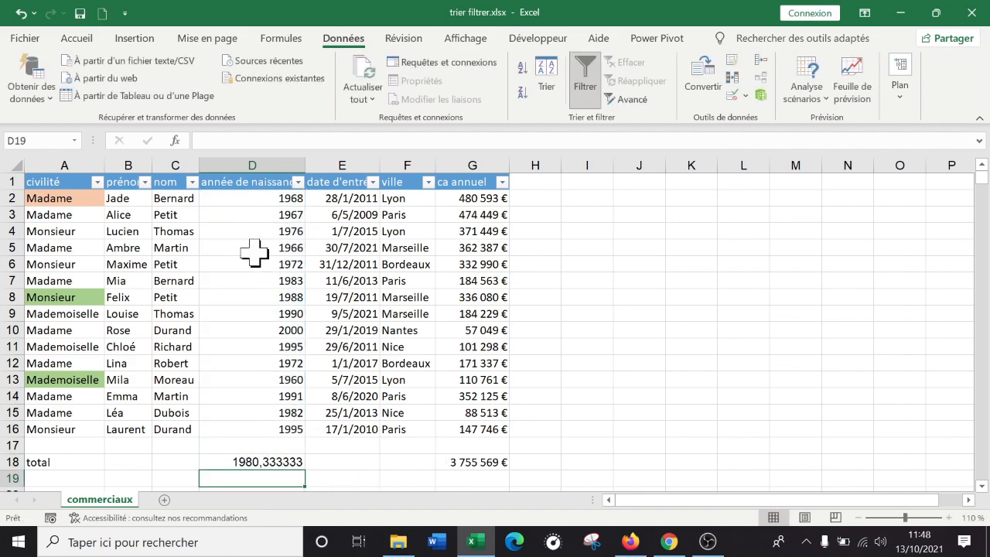
Turn the D18 formula into an average age by changing it to =2021-MOYENNE(D2:D16)
double_click(260, 462)
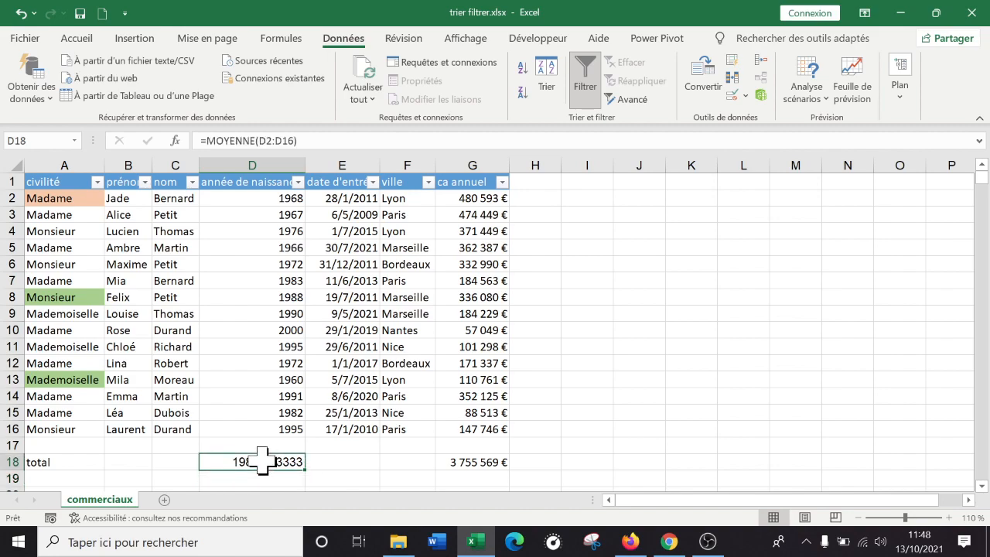
left_click(209, 462)
type("2020")
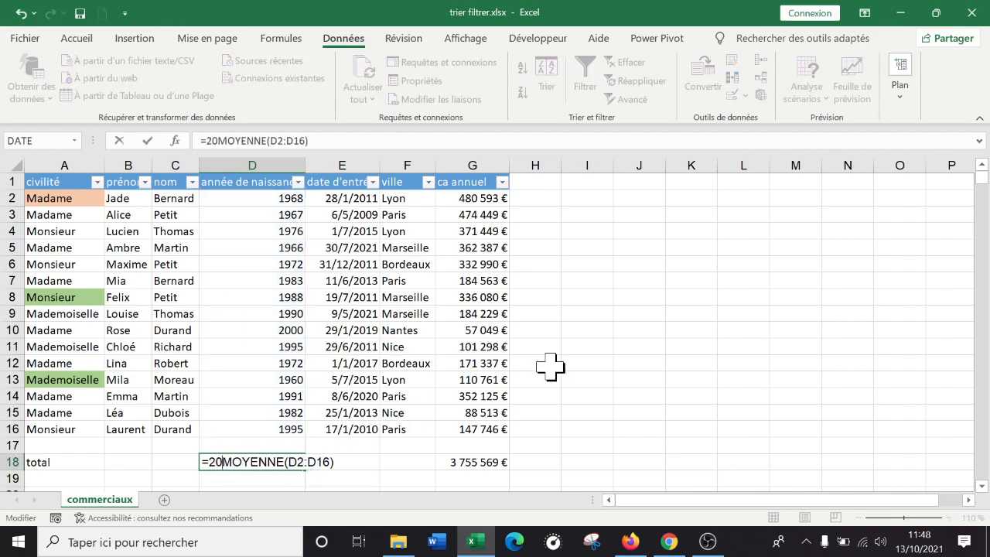
key("BackSpace")
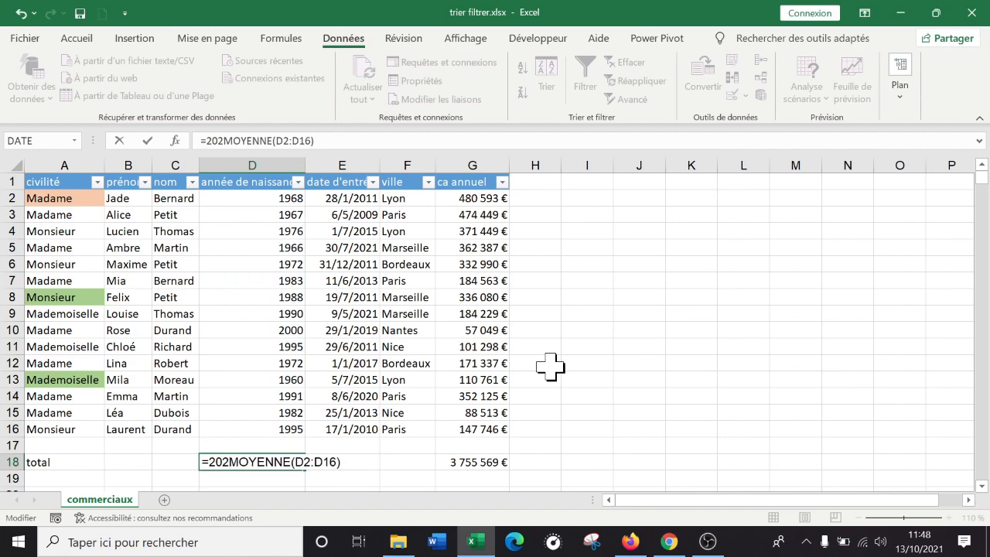
type("1-")
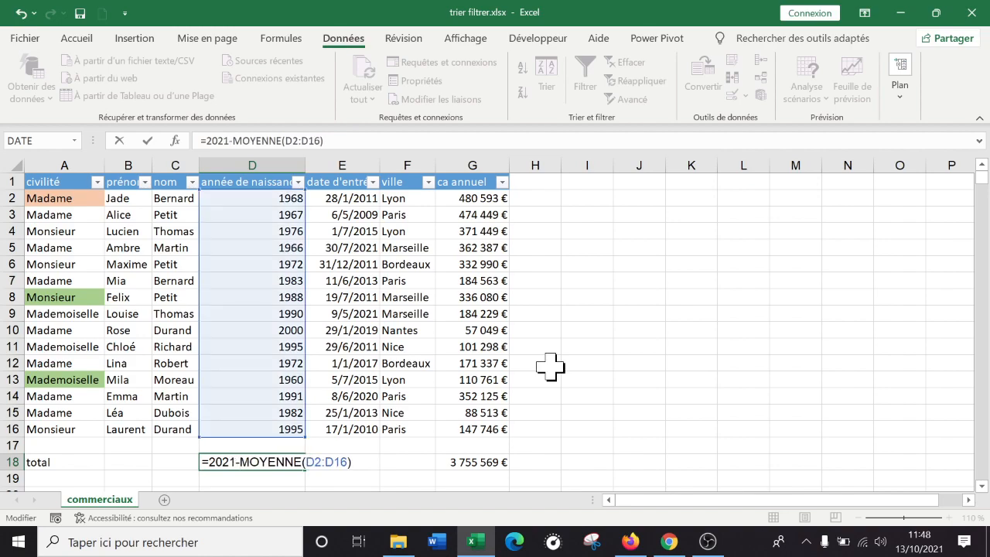
key("ctrl+Return")
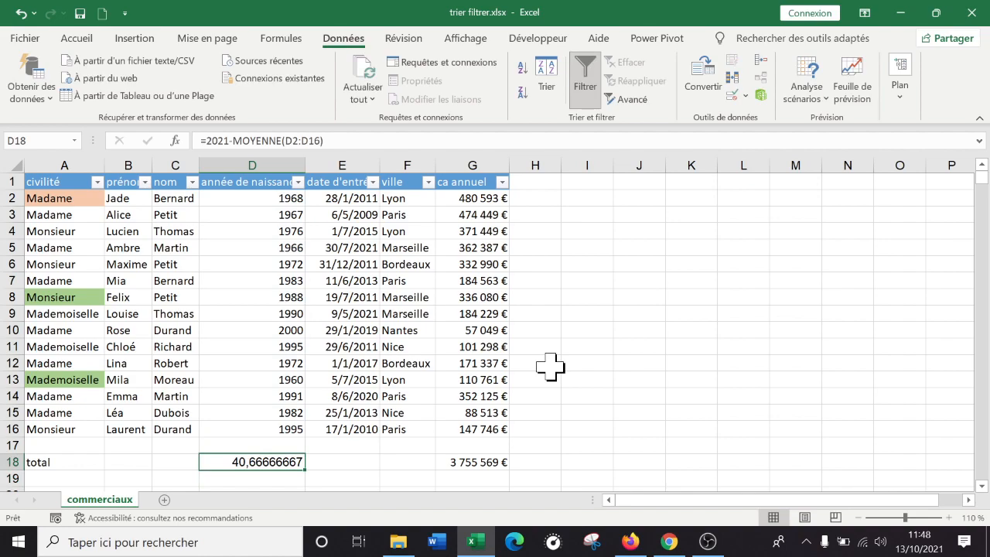
Remove the "2021-" part from the D18 formula so it averages the birth years alone
double_click(245, 456)
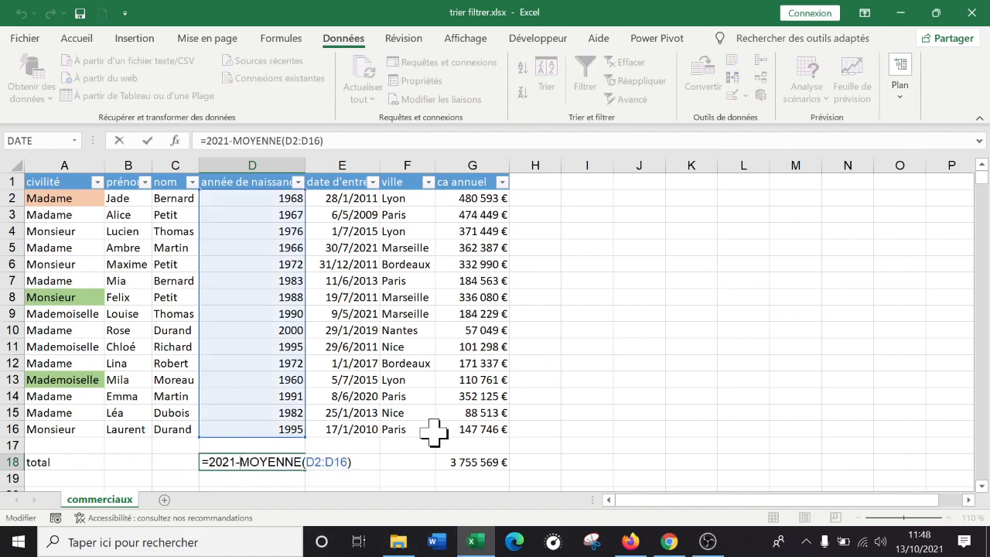
key("BackSpace")
key("BackSpace")
key("BackSpace")
key("BackSpace")
key("BackSpace")
key("Return")
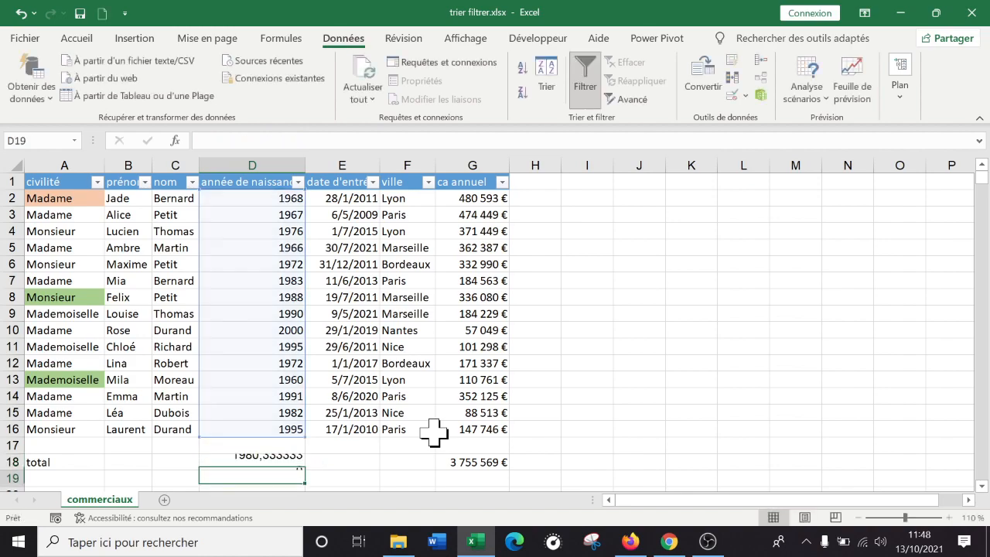
key("Up")
key("Up")
key("Up")
left_click(384, 460)
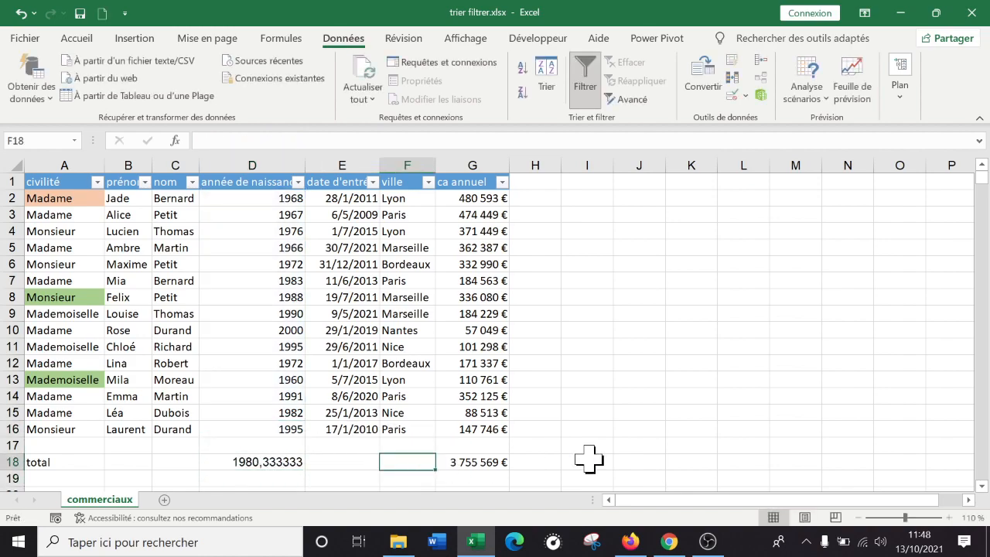
left_click(505, 461)
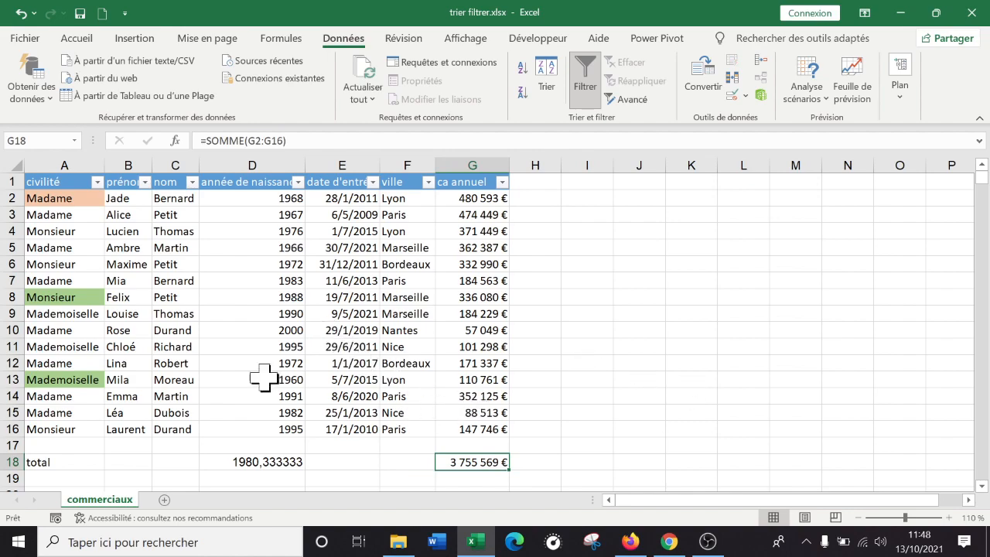
Apply a grey cell style with white text to the total row, A18:G18
left_click_drag(33, 461, 473, 461)
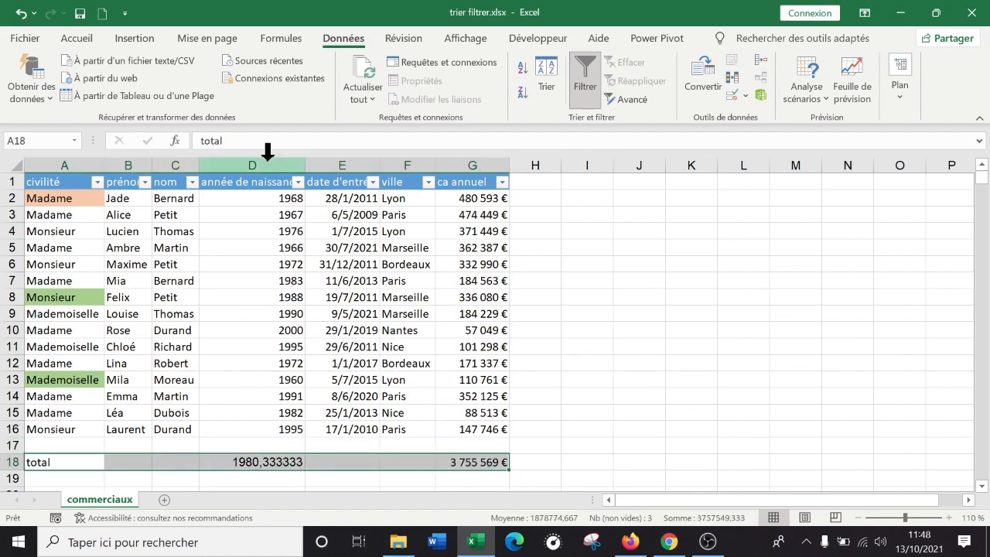
left_click(84, 39)
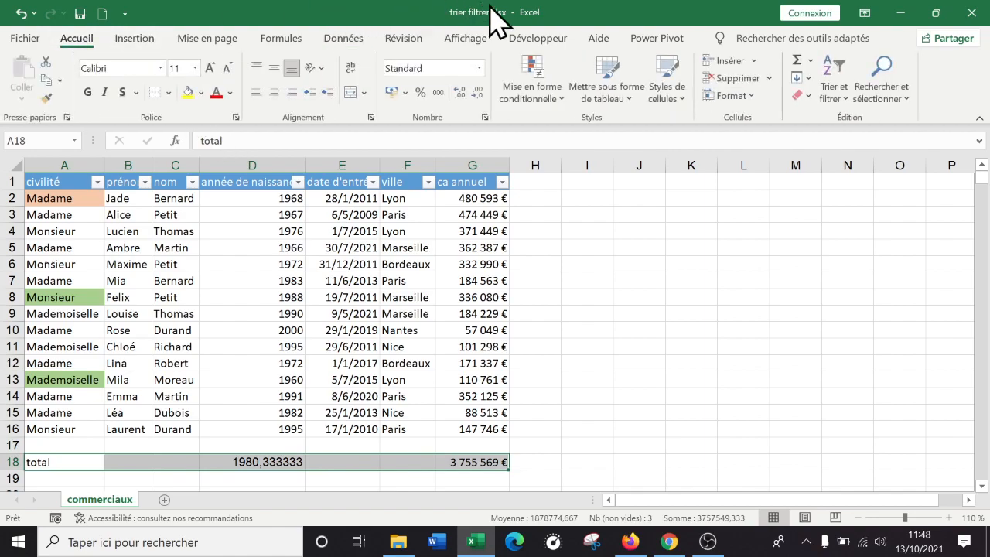
left_click(667, 86)
left_click(685, 376)
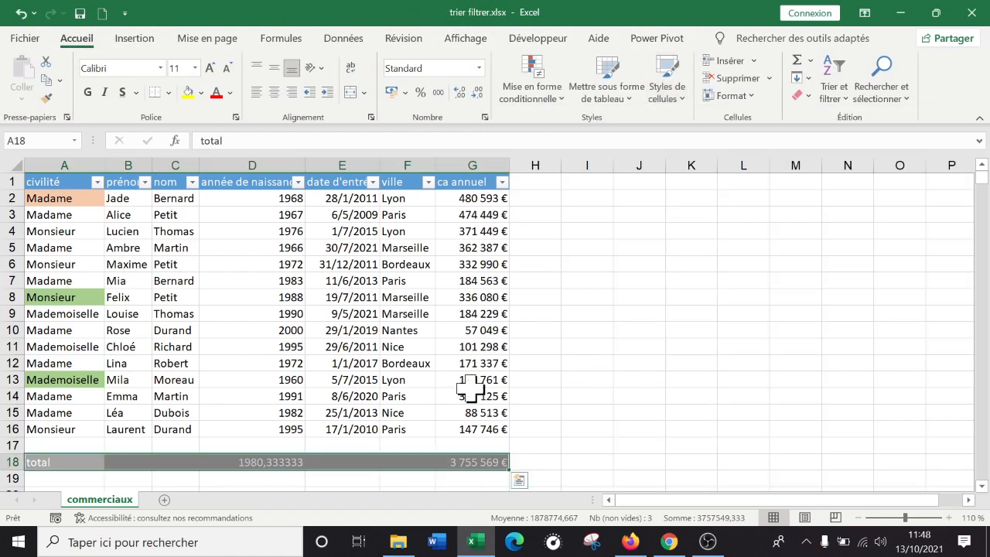
Reduce the average birth year in cell D18 to two decimal places
left_click(344, 396)
left_click(297, 462)
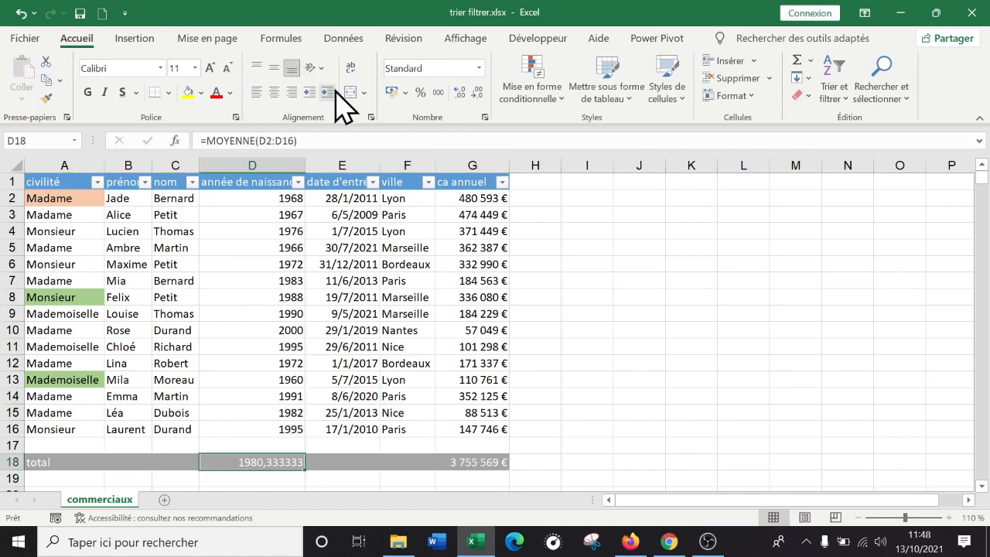
left_click(461, 94)
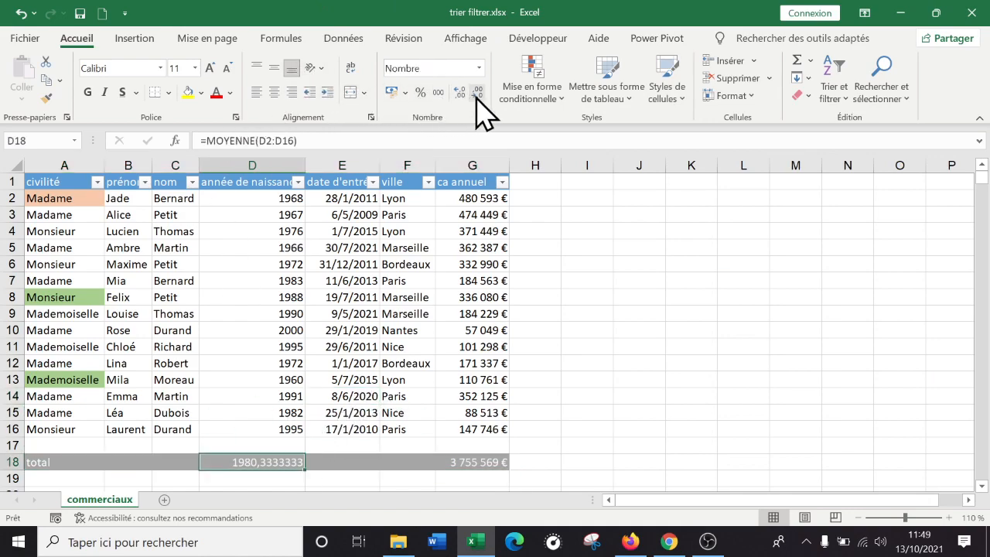
left_click(477, 93)
left_click(225, 393)
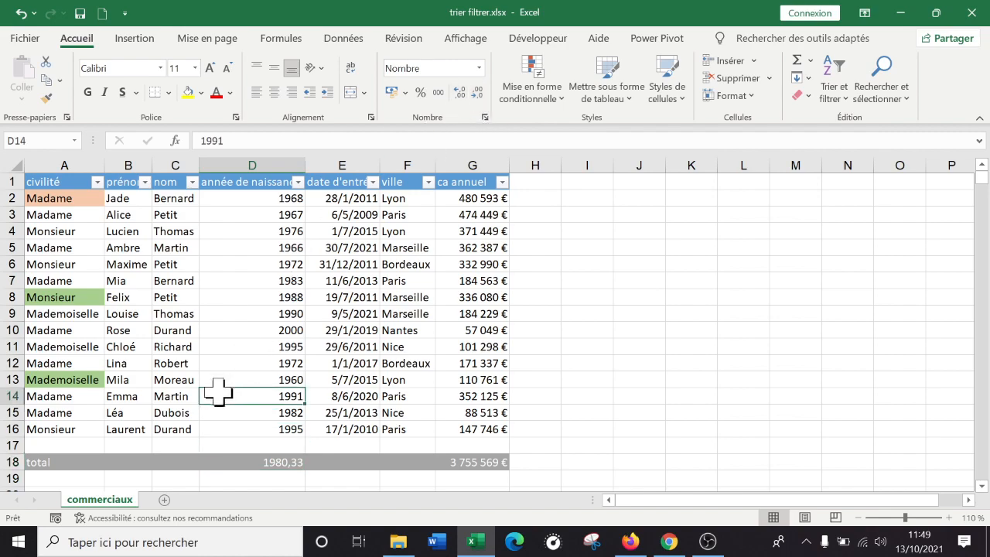
Delete the empty row 17 between the data and the total row, and select the whole contiguous table
left_click(13, 443)
right_click(40, 441)
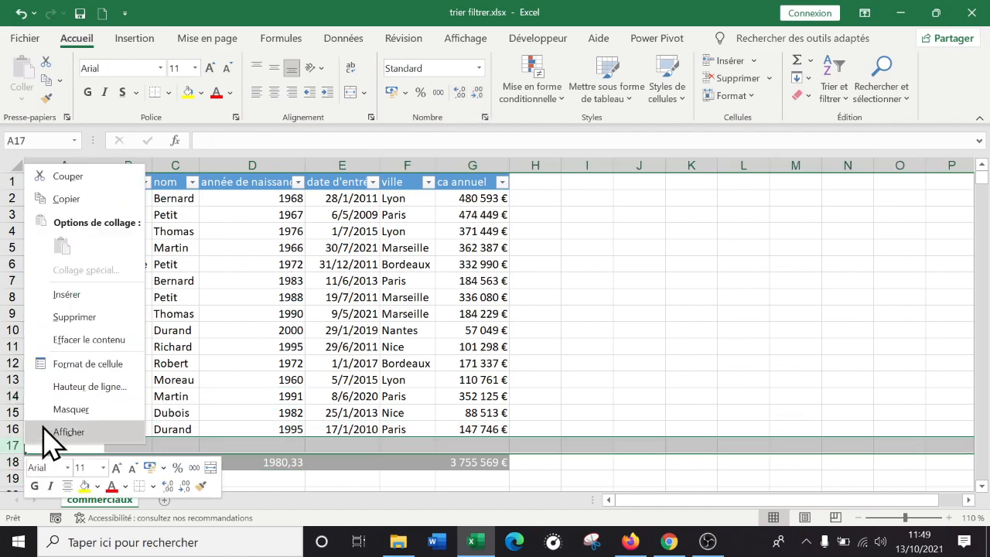
left_click(77, 317)
left_click(387, 329)
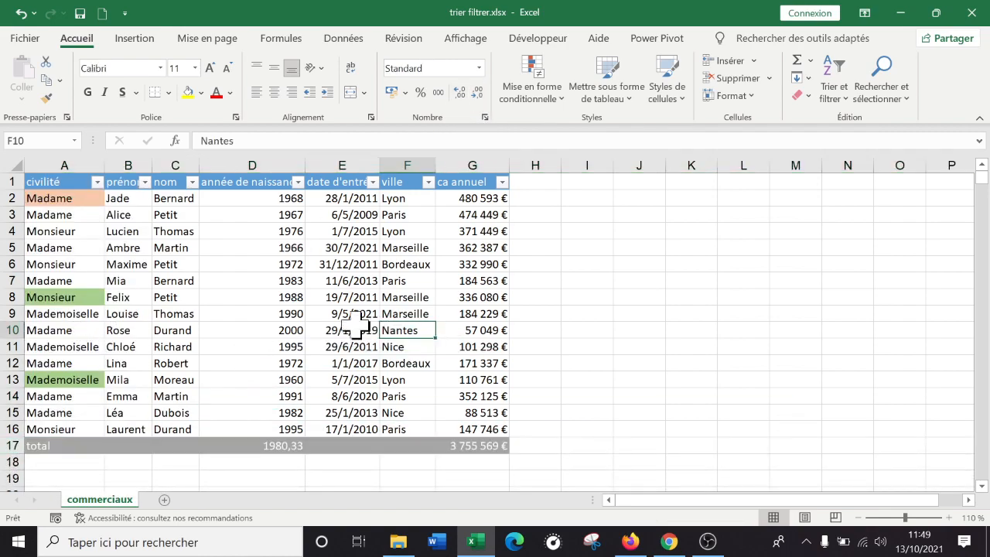
left_click(168, 296)
key("ctrl+a")
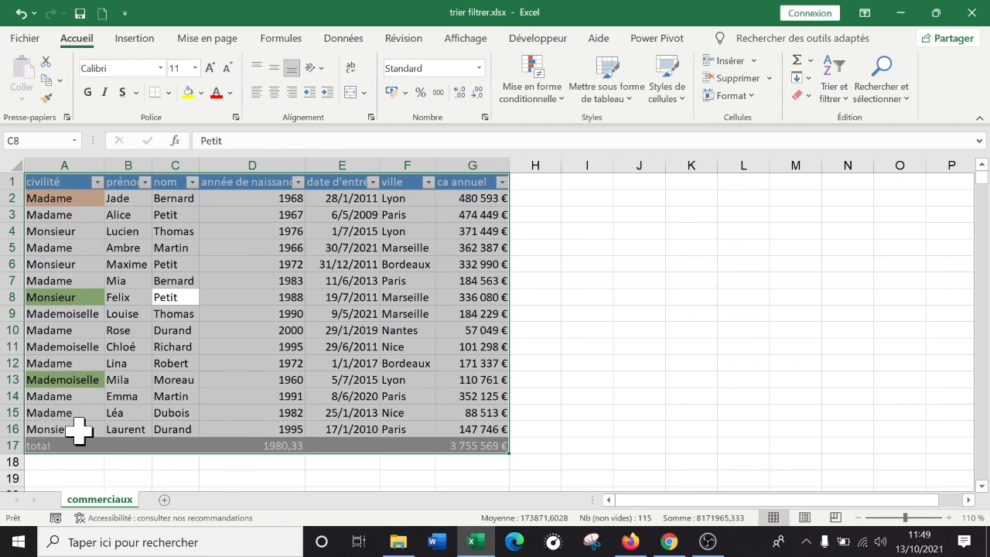
Enter "total" in cell C17 of the total row, under the nom column
left_click(177, 444)
type("total")
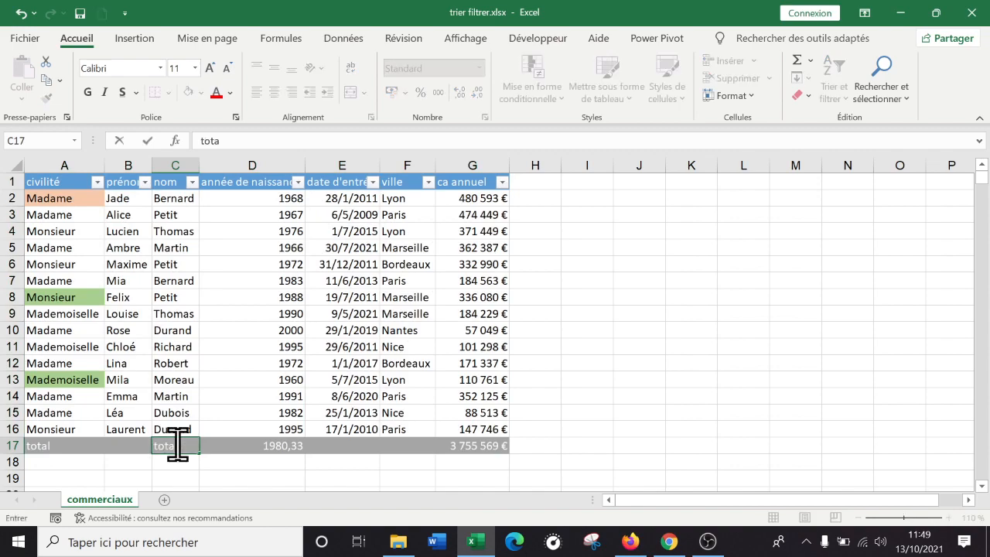
key("Return")
left_click(177, 445)
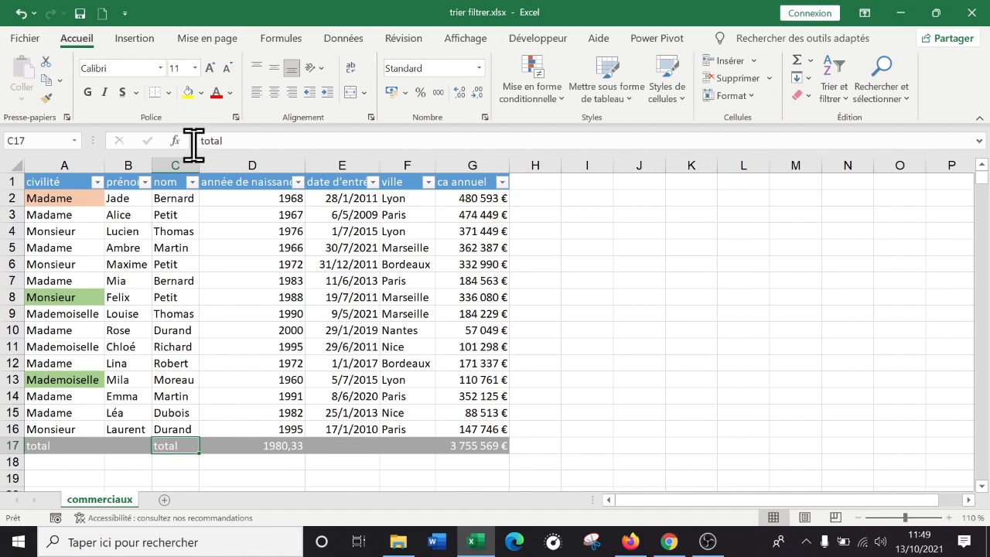
left_click(54, 476)
Insert an empty row above the total row to separate it from the table data
left_click(7, 445)
right_click(3, 445)
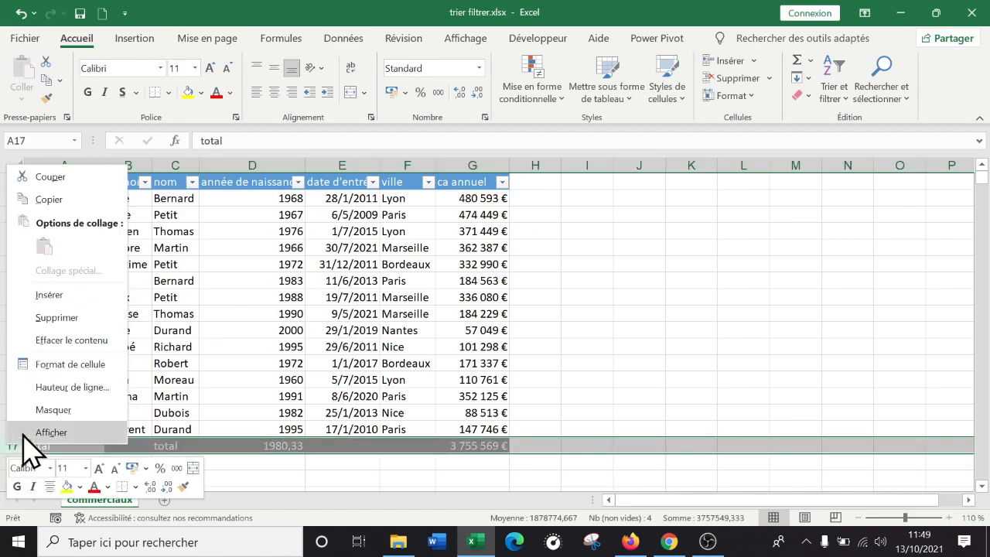
left_click(54, 304)
left_click(681, 428)
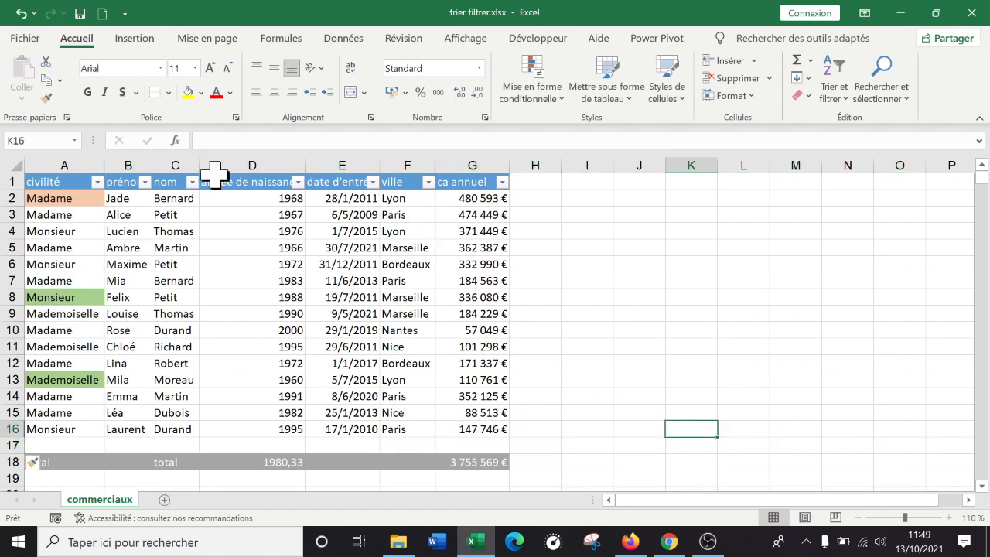
left_click(576, 381)
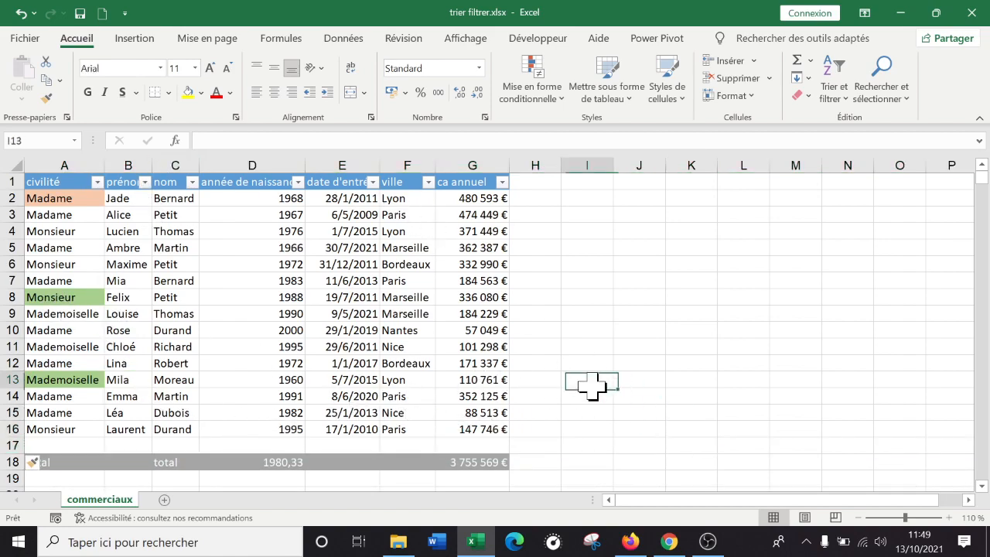
left_click(12, 445)
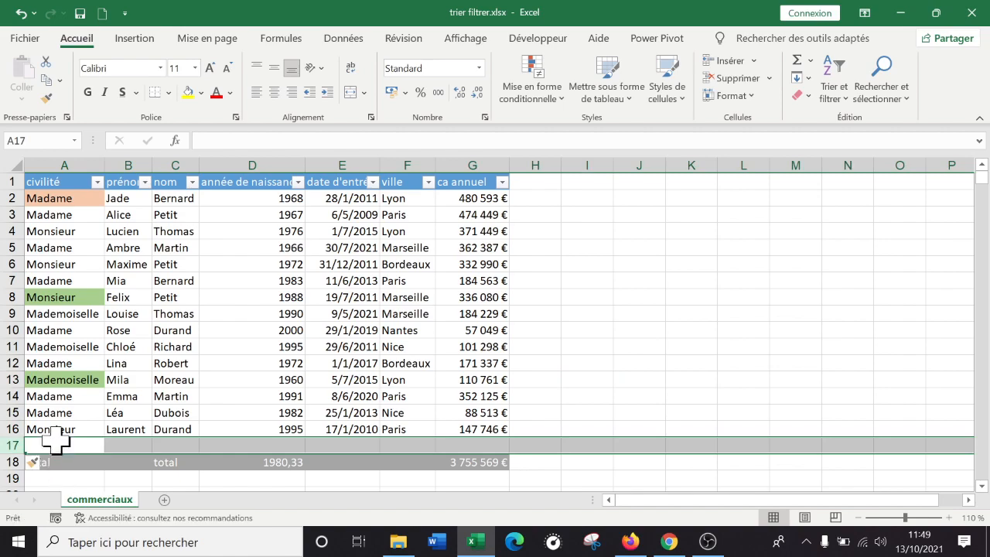
left_click(106, 235)
left_click(475, 365)
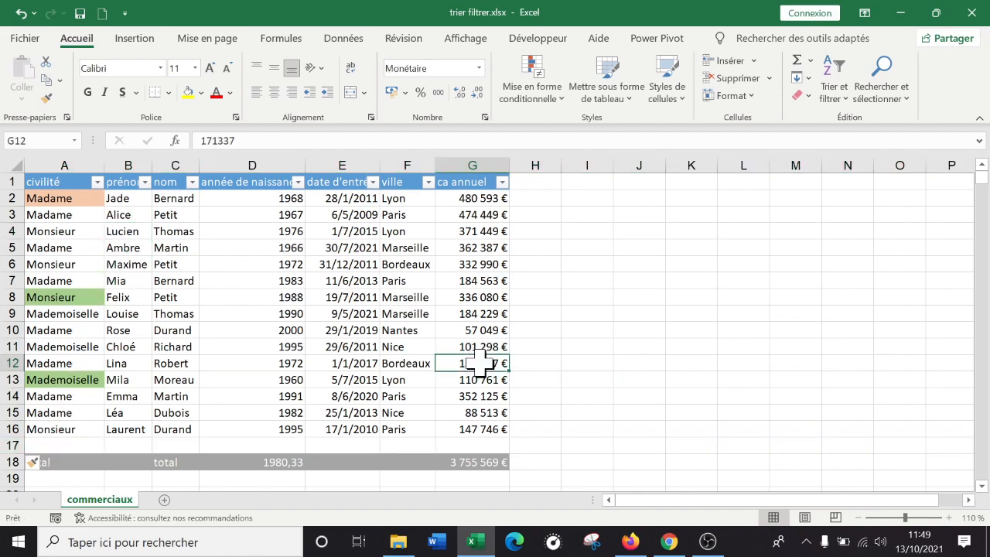
left_click(690, 296)
left_click(276, 396)
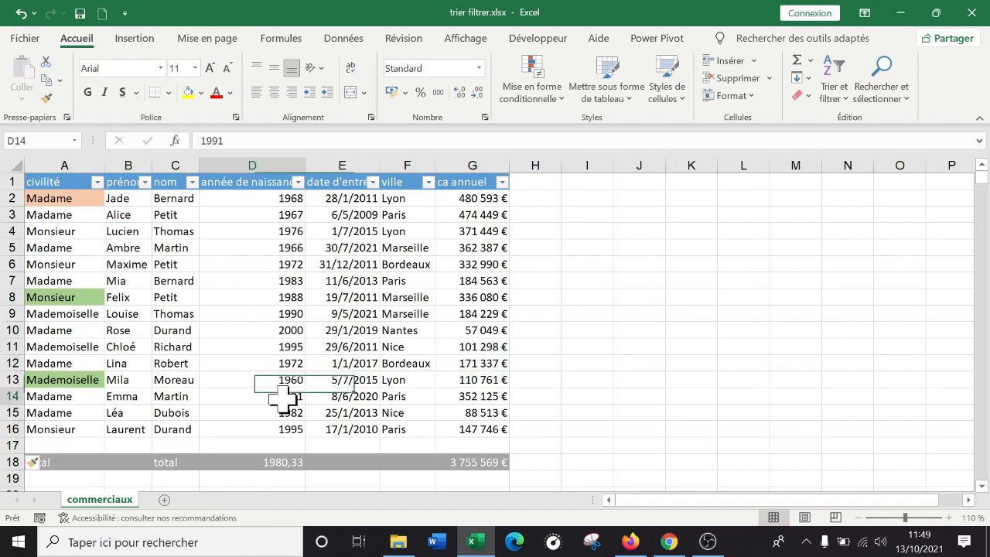
Clear the extra "total" label from cell C18 in the total row
left_click(173, 461)
key("BackSpace")
left_click(596, 406)
left_click(593, 362)
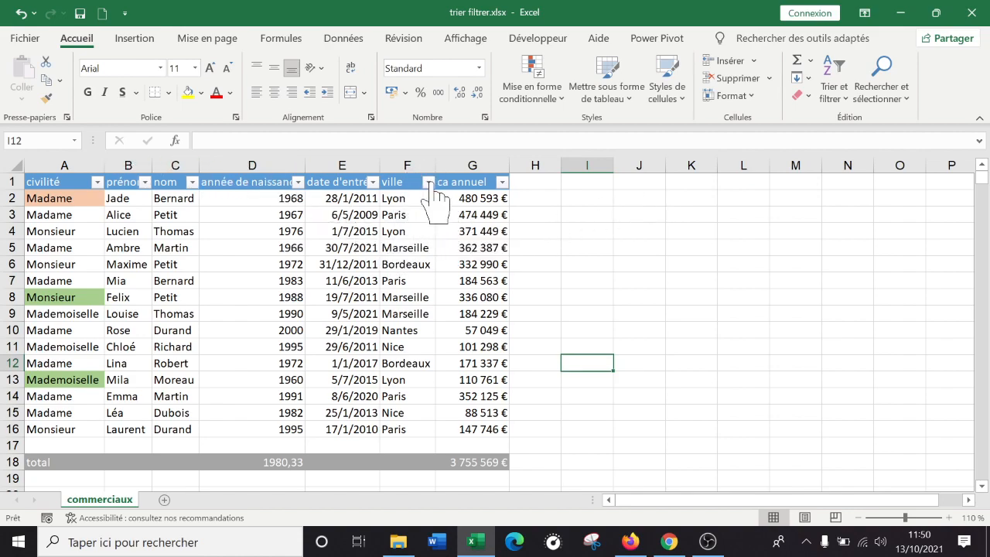
Filter the ville column so that only the Lyon rows are shown
left_click(456, 297)
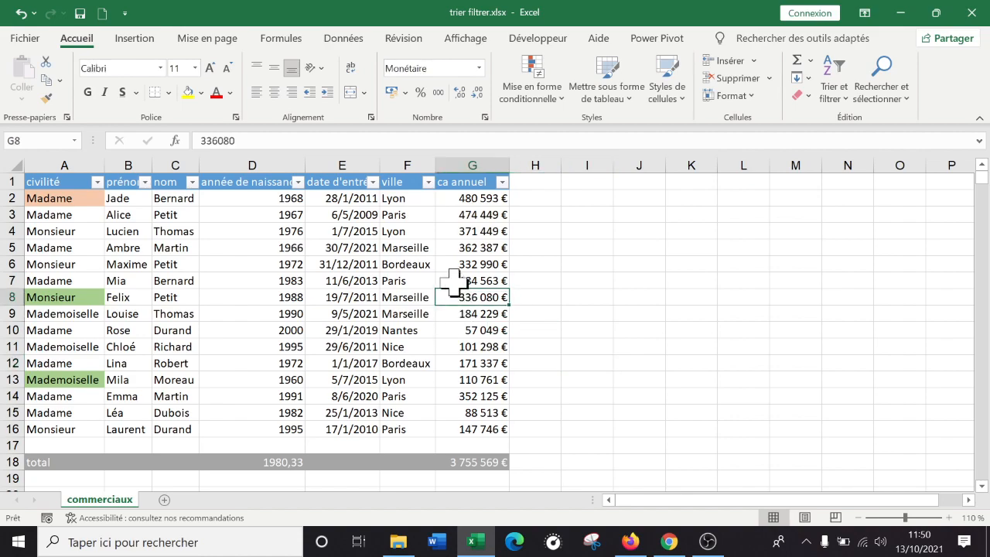
left_click(430, 182)
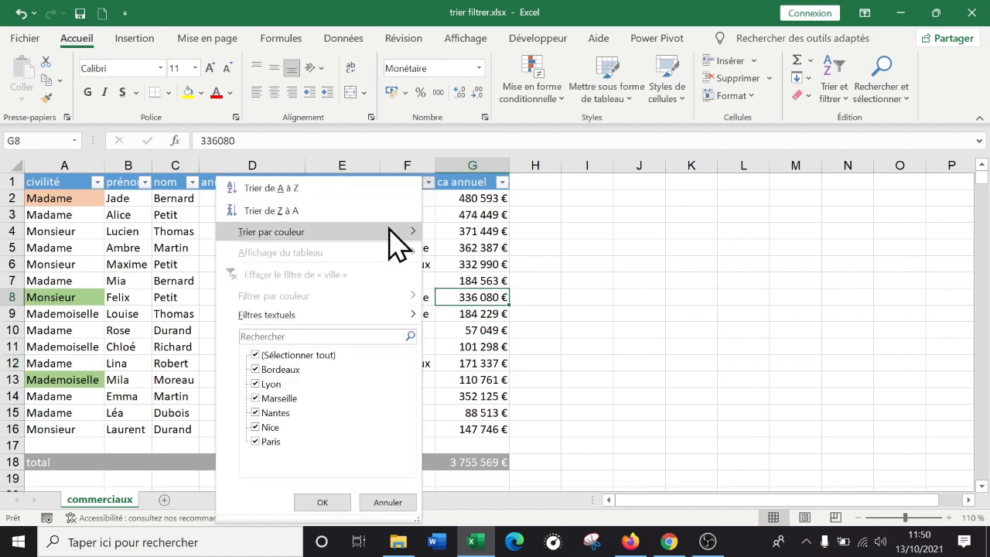
left_click(257, 355)
left_click(267, 383)
left_click(323, 503)
Examine the formulas in D18 and G18 and the range summed by G18 against the filtered rows
left_click(489, 370)
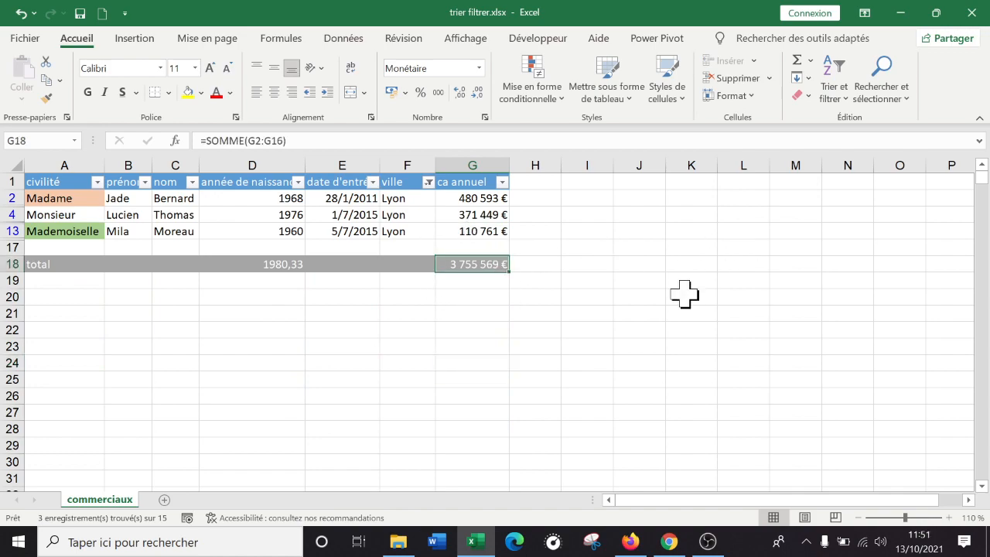
left_click(376, 298)
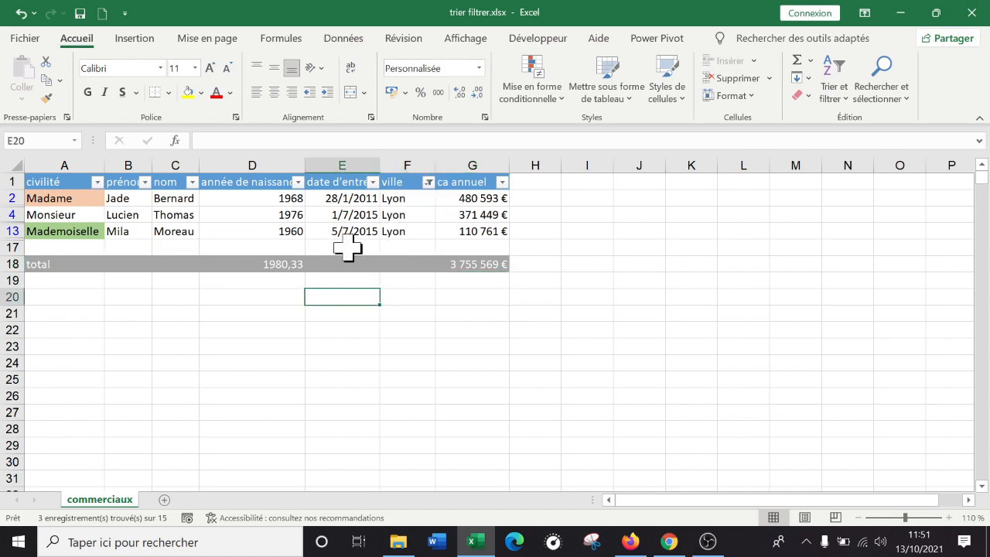
left_click(481, 265)
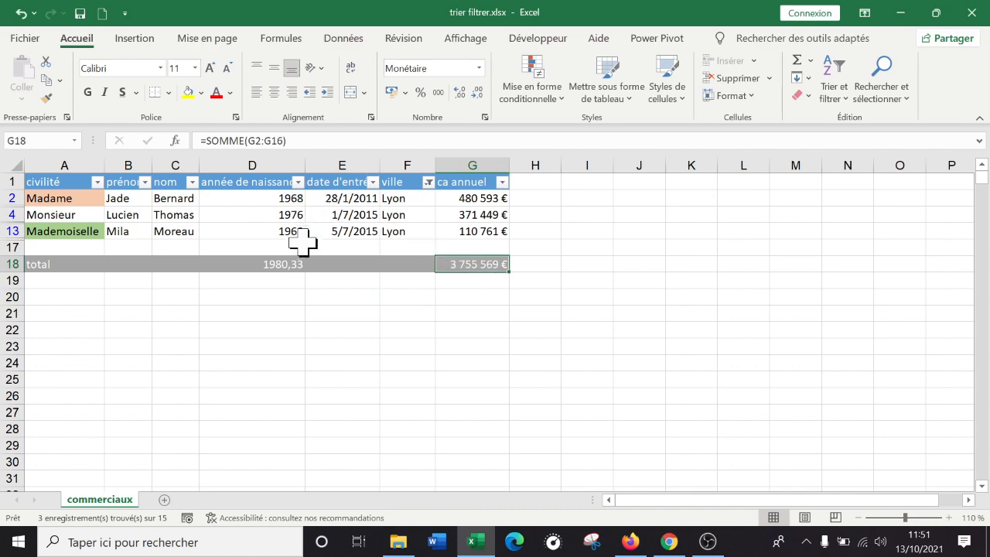
left_click(282, 265)
left_click(469, 266)
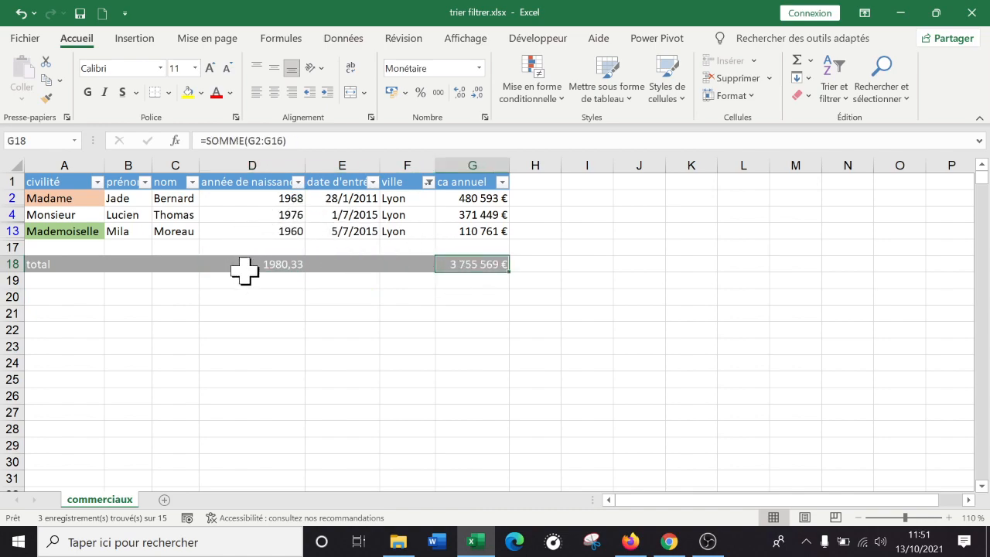
double_click(464, 264)
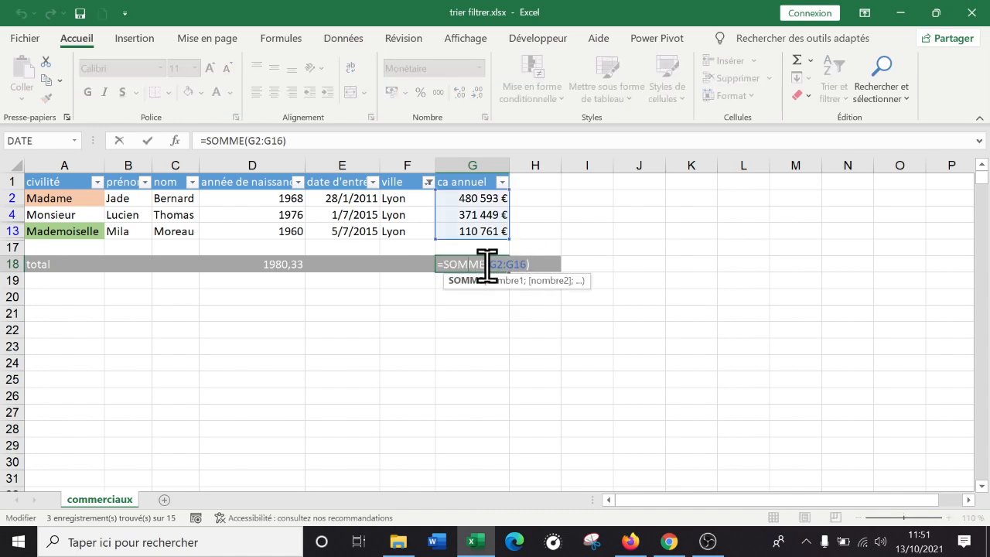
left_click_drag(490, 265, 525, 263)
key("Return")
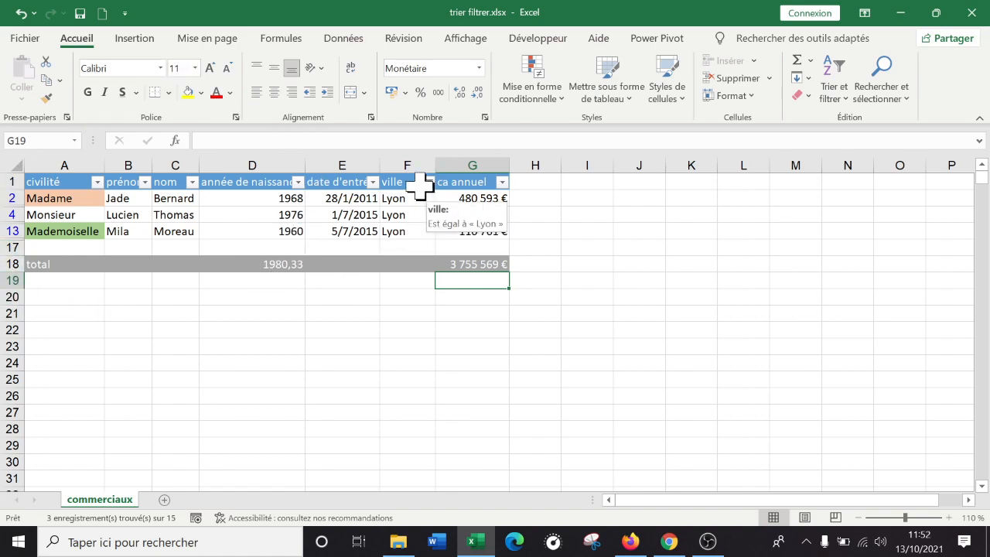
Clear the filter on the ville column to show all the rows again
left_click(428, 181)
left_click(457, 213)
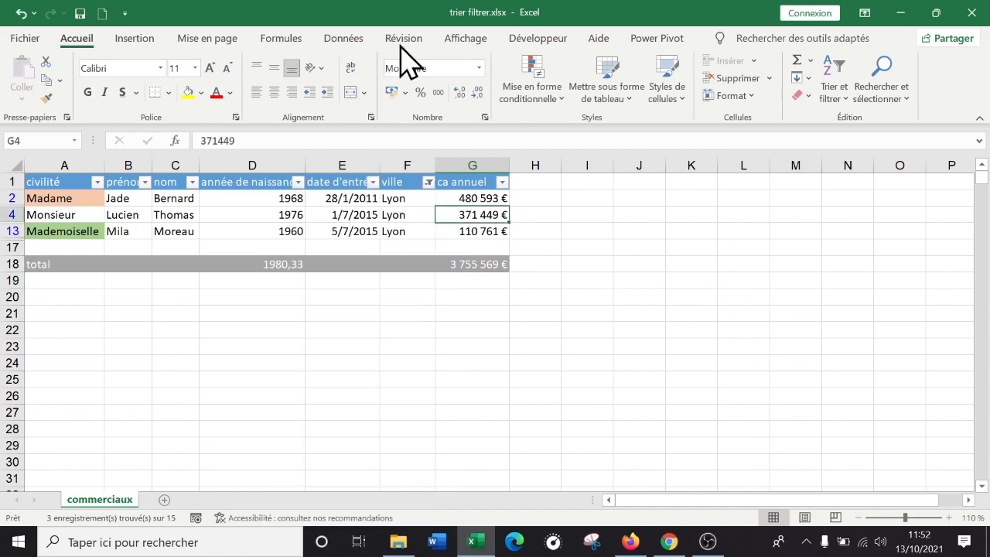
left_click(428, 182)
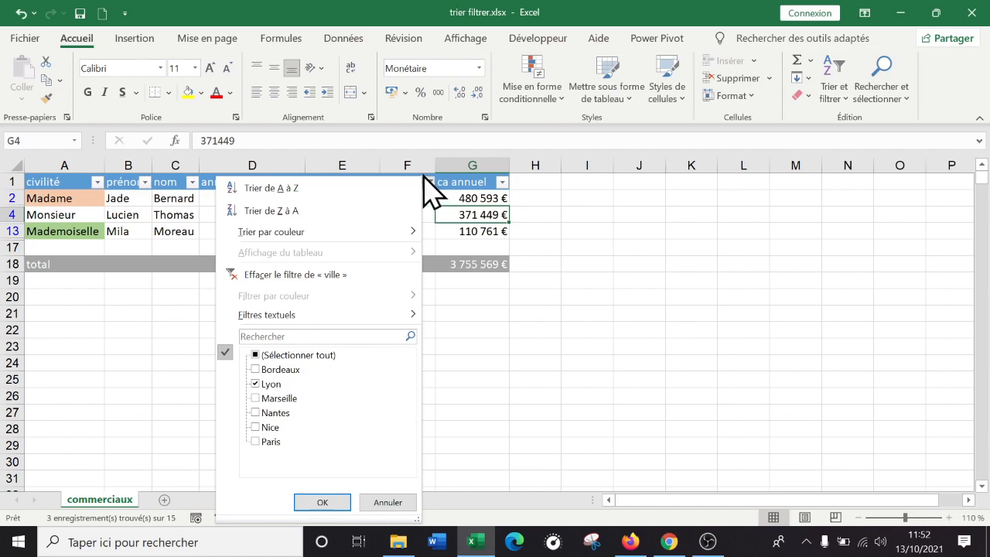
left_click(329, 276)
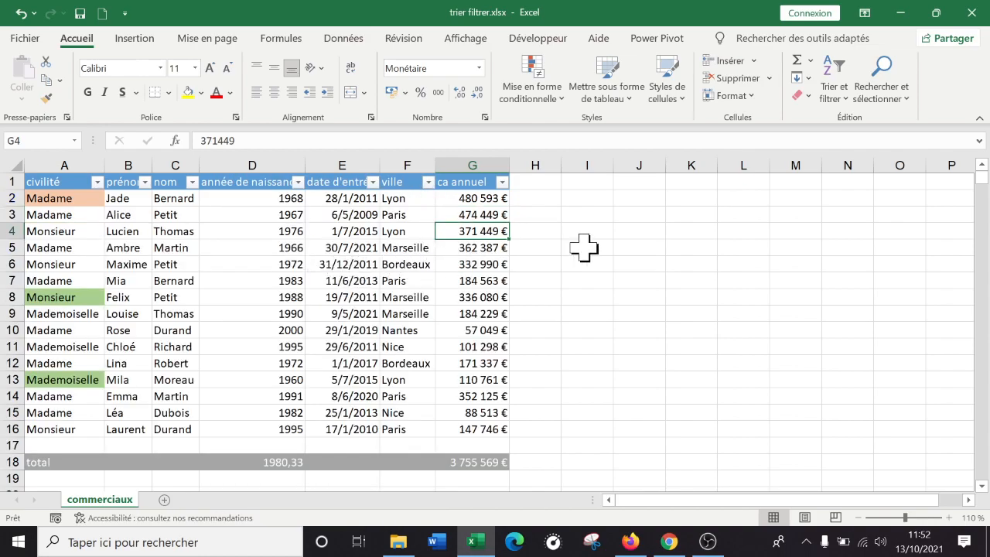
Enter the label "SOUS.TOTAL" in cell A19, directly below the total row's label
scroll(584, 247, "down", 1)
scroll(584, 247, "up", 1)
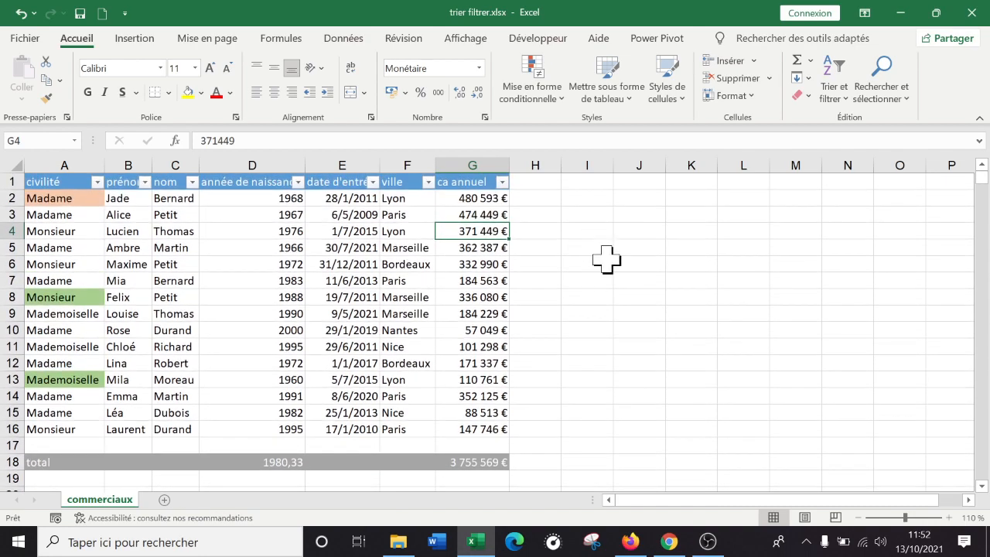
left_click(859, 517)
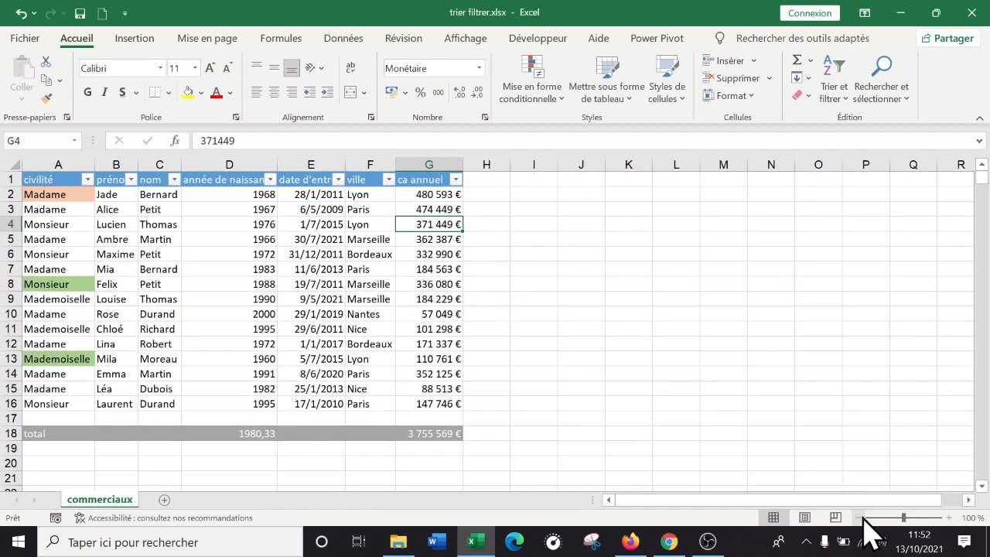
left_click(91, 452)
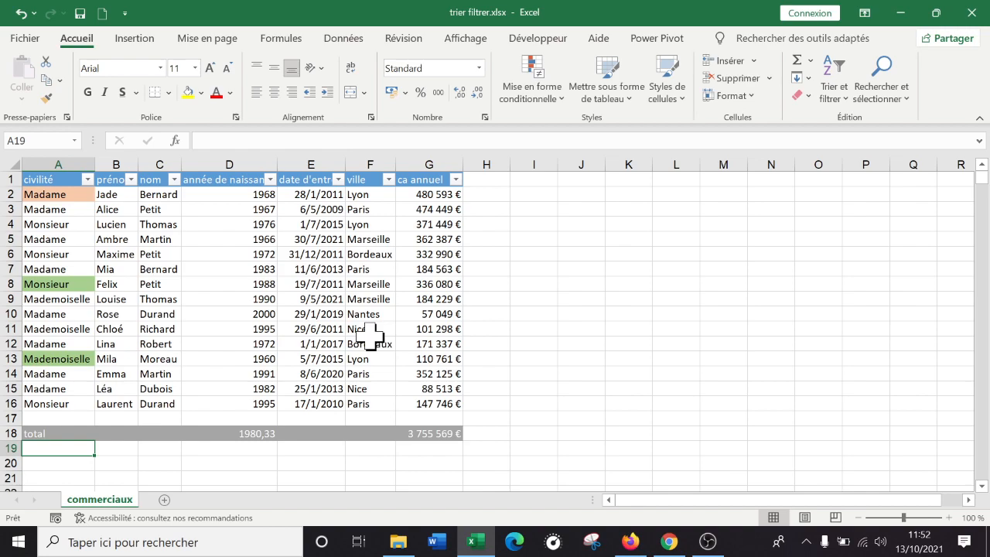
type("s")
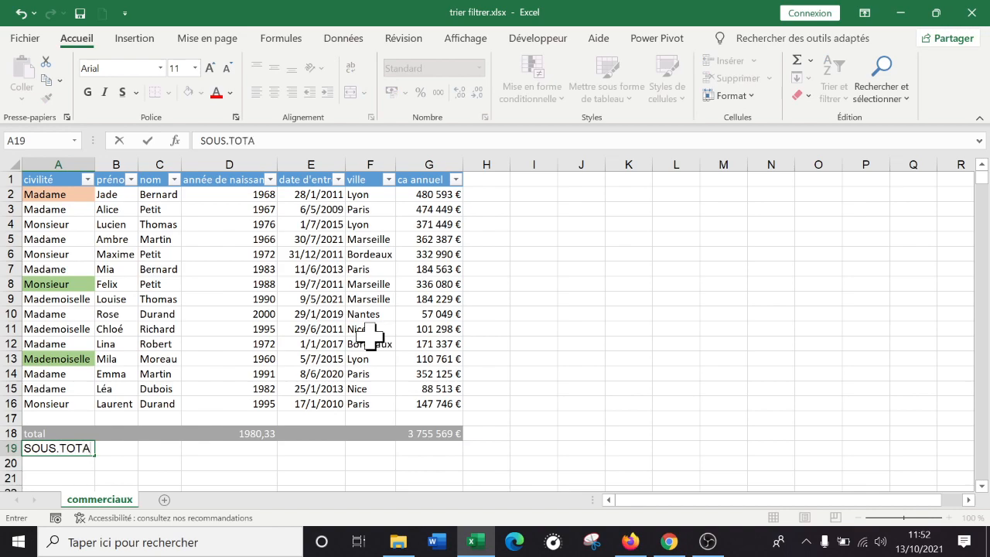
key("Return")
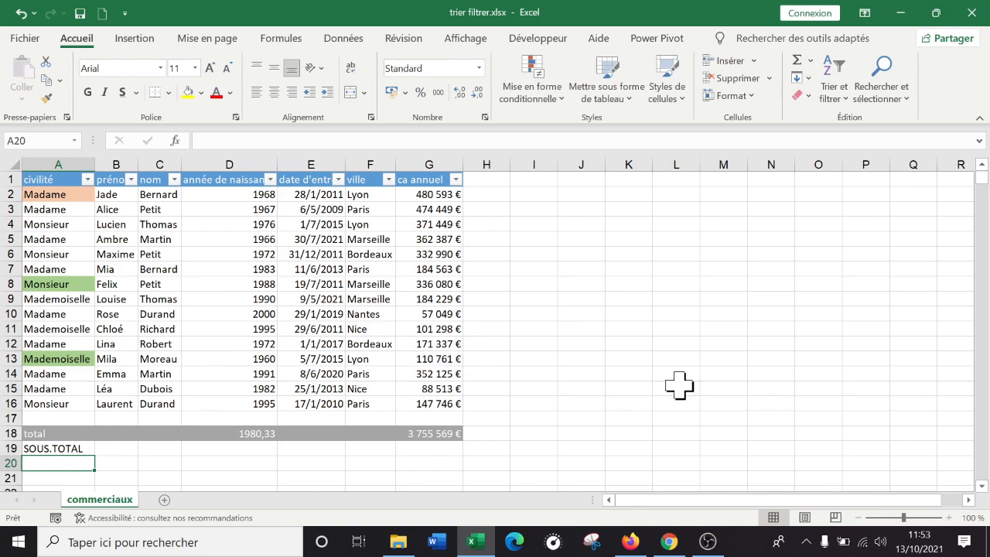
key("Up")
key("Right")
key("Right")
key("Right")
key("Right")
key("Right")
key("Right")
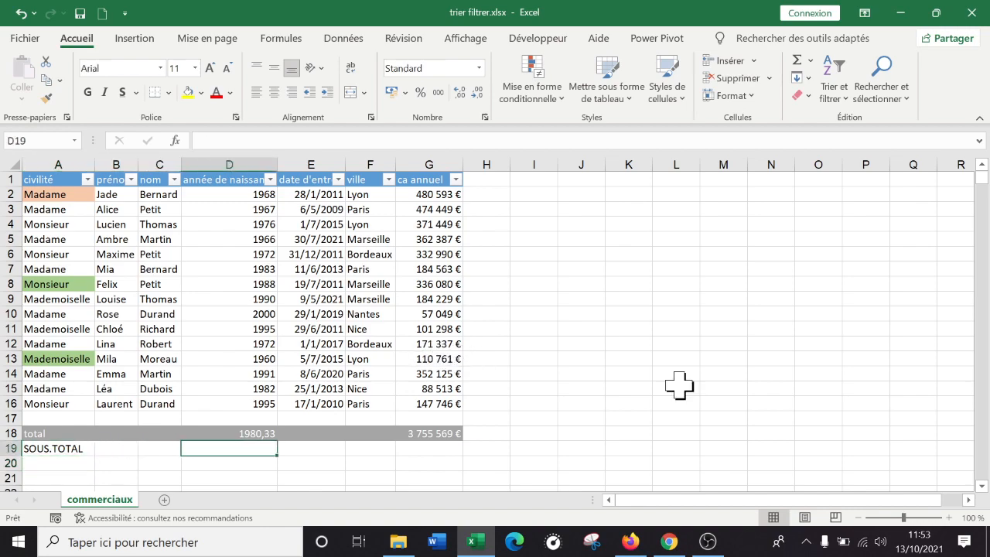
key("Left")
key("Right")
key("Right")
key("Left")
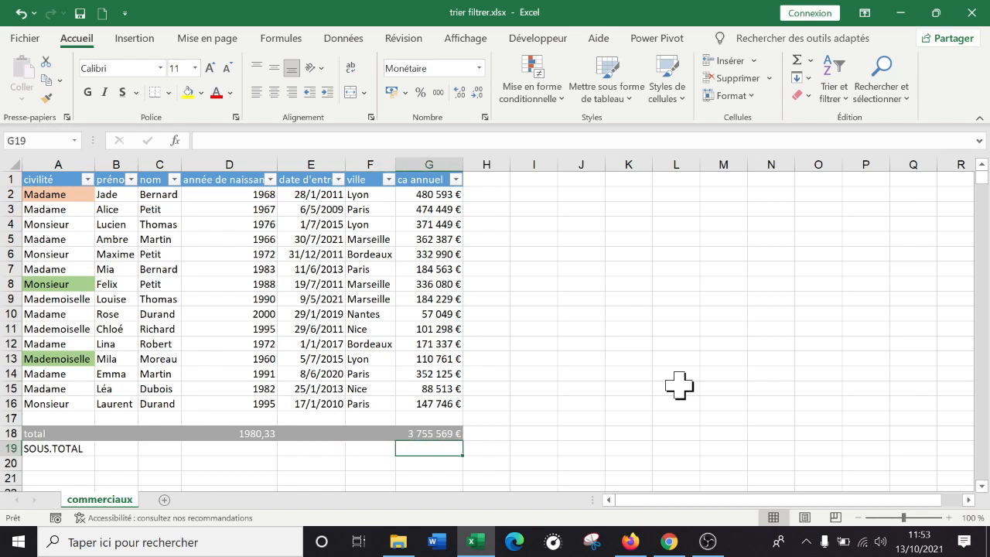
type("=sp")
key("BackSpace")
type("ous")
key("Tab")
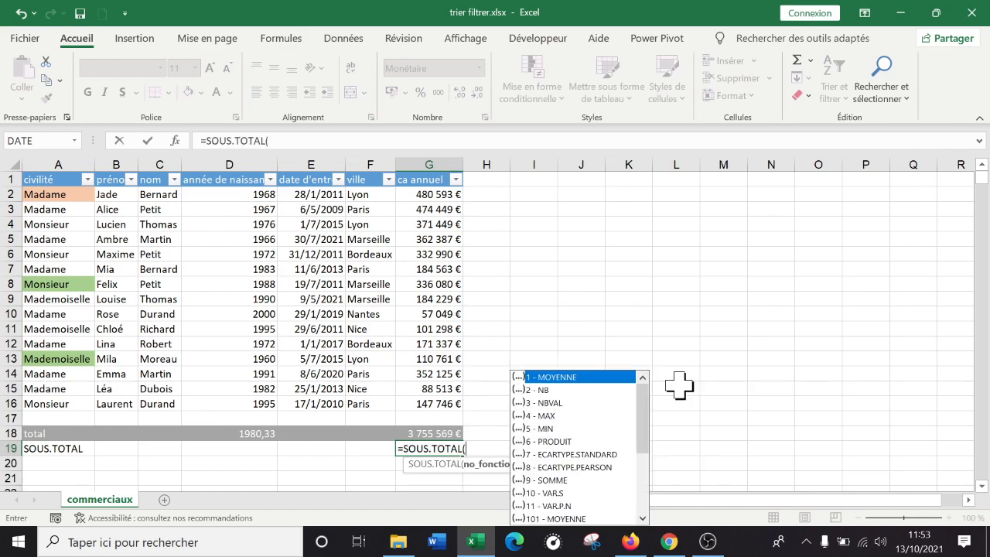
key("BackSpace")
key("BackSpace")
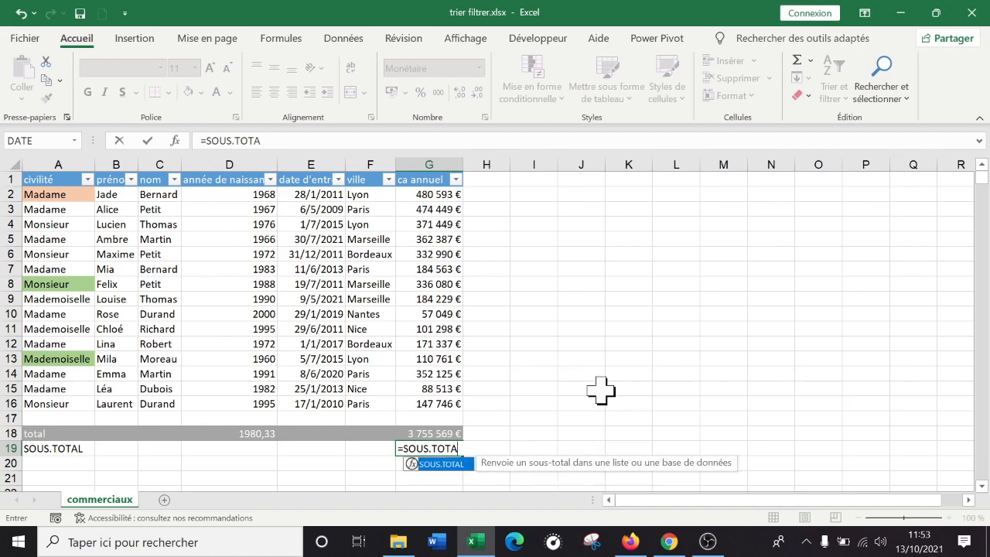
key("BackSpace")
key("BackSpace")
double_click(436, 464)
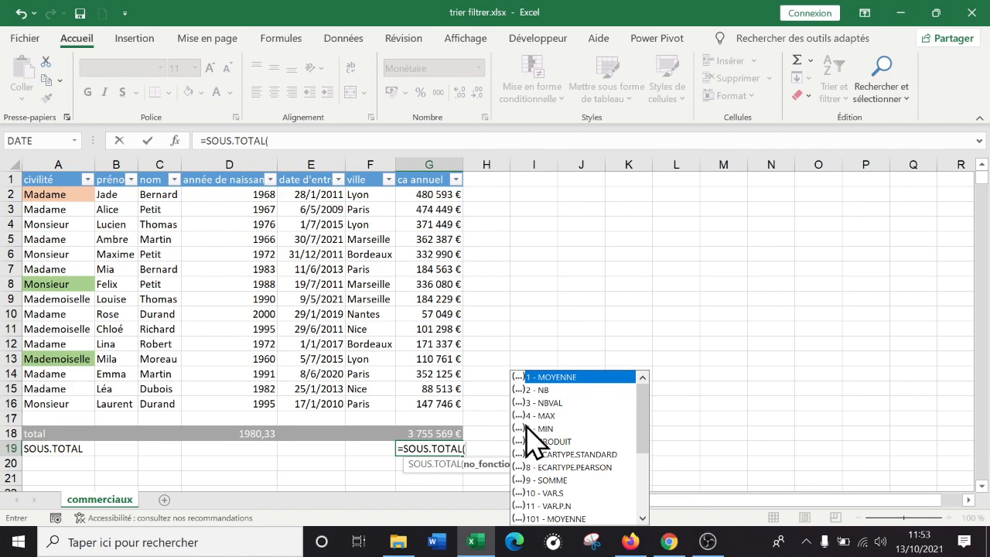
key("Return")
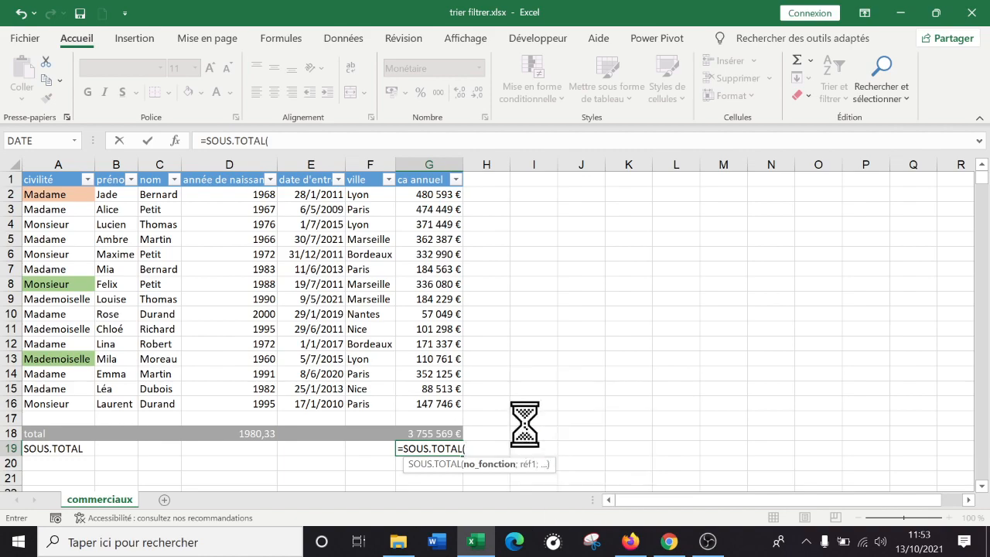
left_click(499, 314)
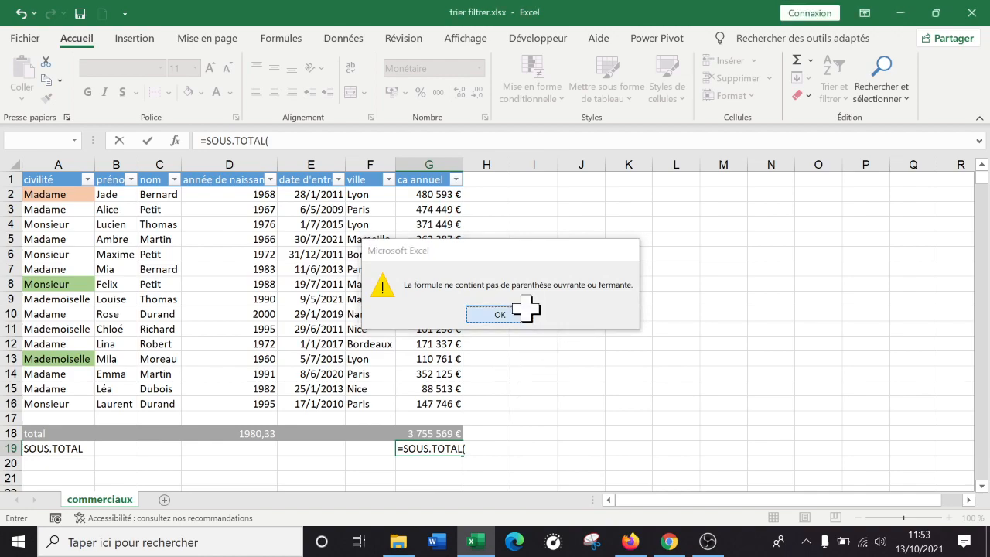
key("Escape")
left_click(548, 418)
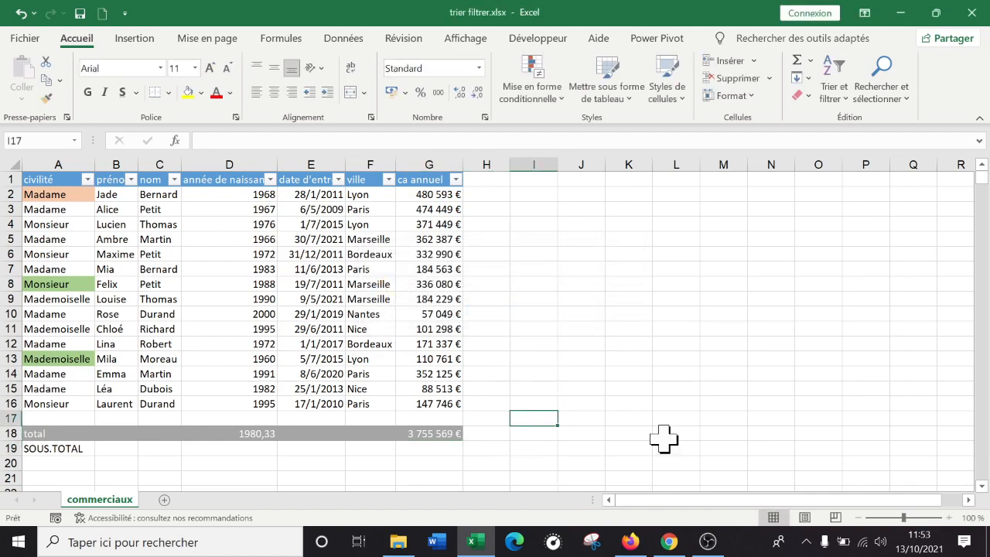
Start a SOUS.TOTAL formula in cell G19 and move its syntax hint above the list of function numbers
key("Left")
key("Down")
key("Down")
key("Left")
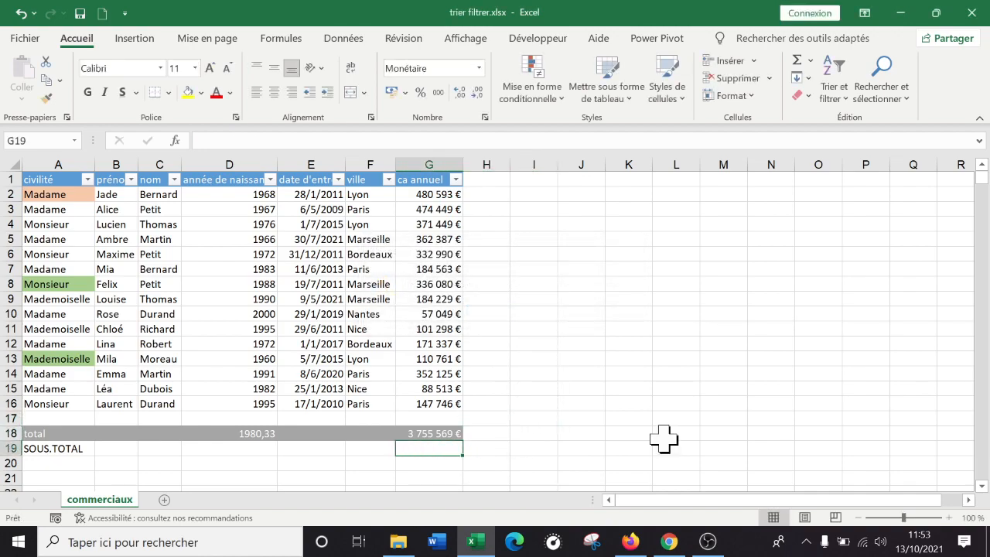
type(")")
type("=sous")
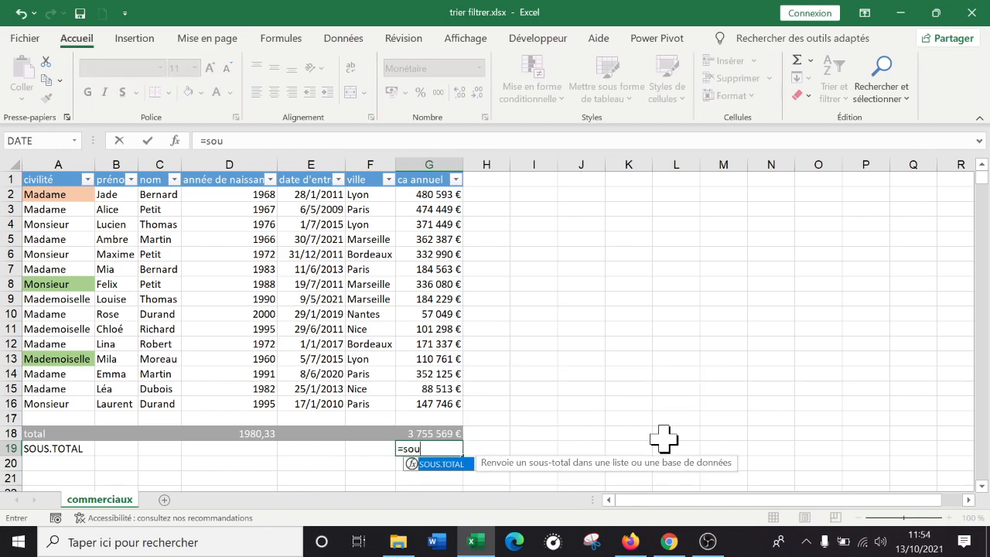
key("Tab")
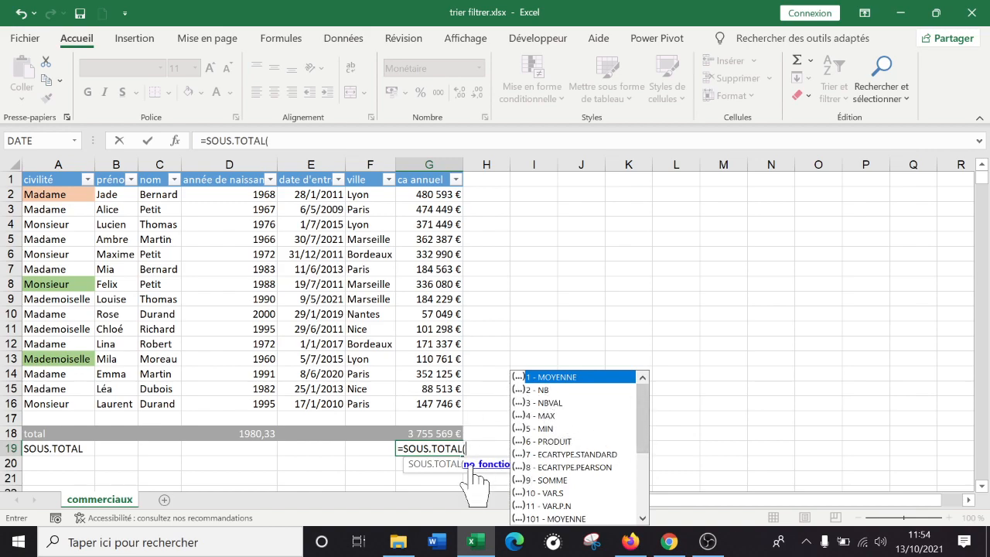
left_click_drag(468, 471, 574, 344)
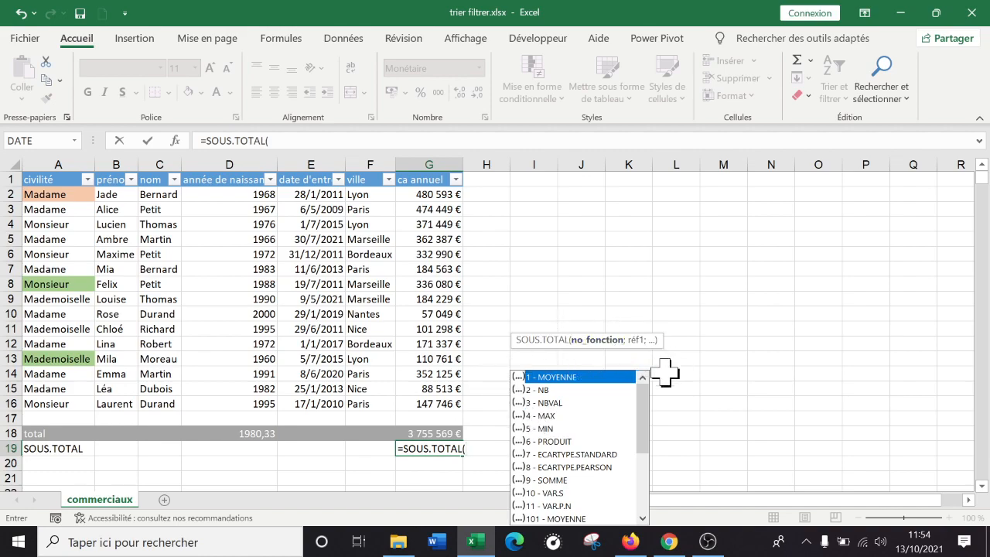
Choose 9 - SOMME as the function number of the SOUS.TOTAL formula in G19
left_click(557, 390)
left_click(554, 417)
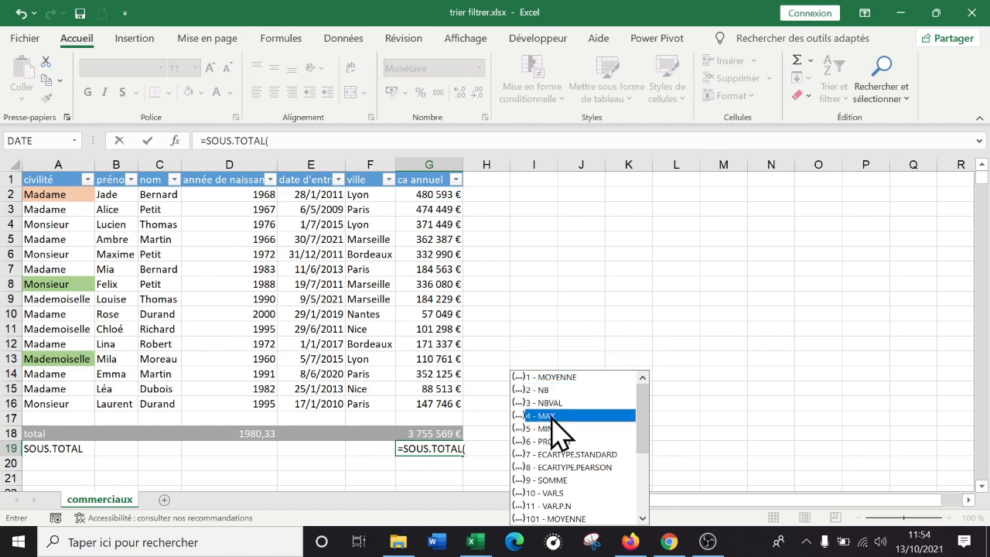
left_click(551, 430)
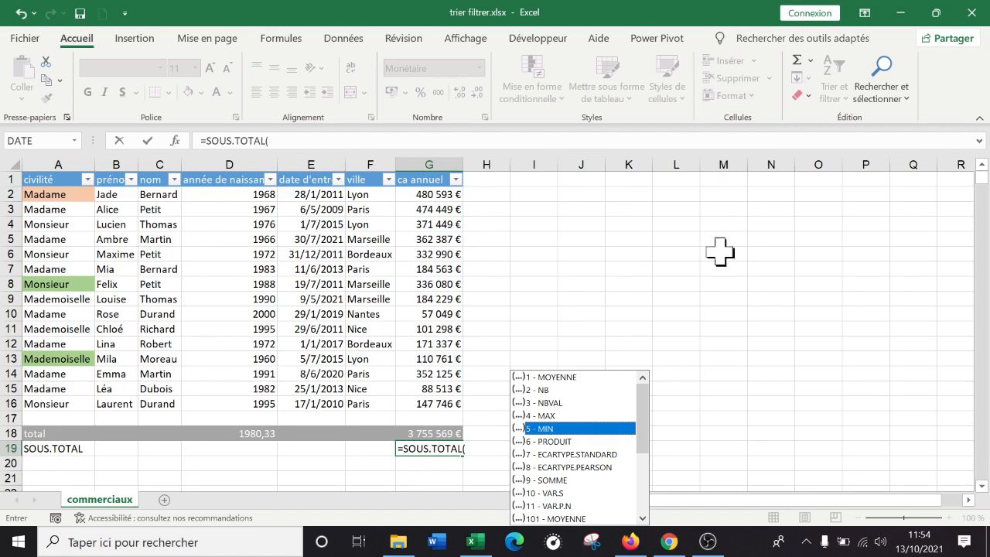
left_click(553, 480)
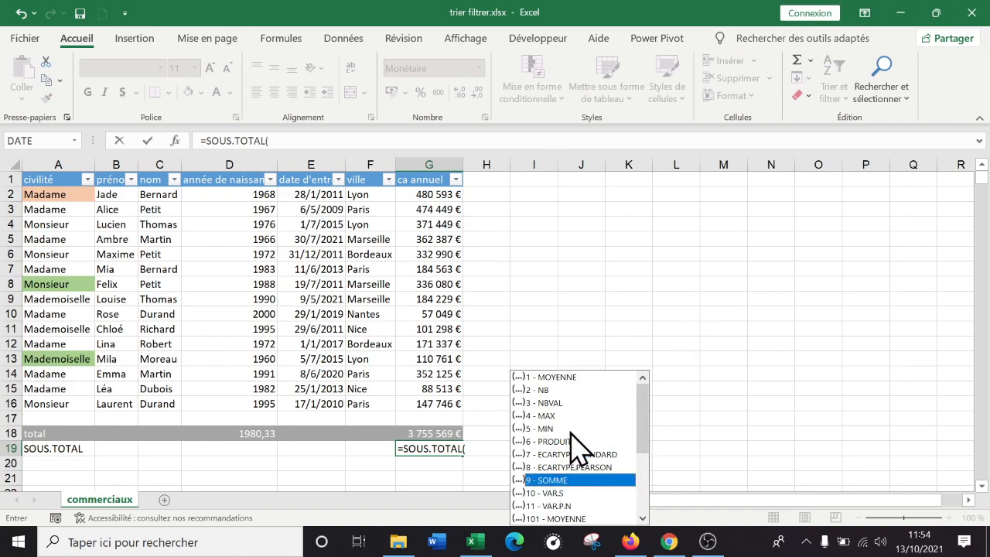
left_click(567, 378)
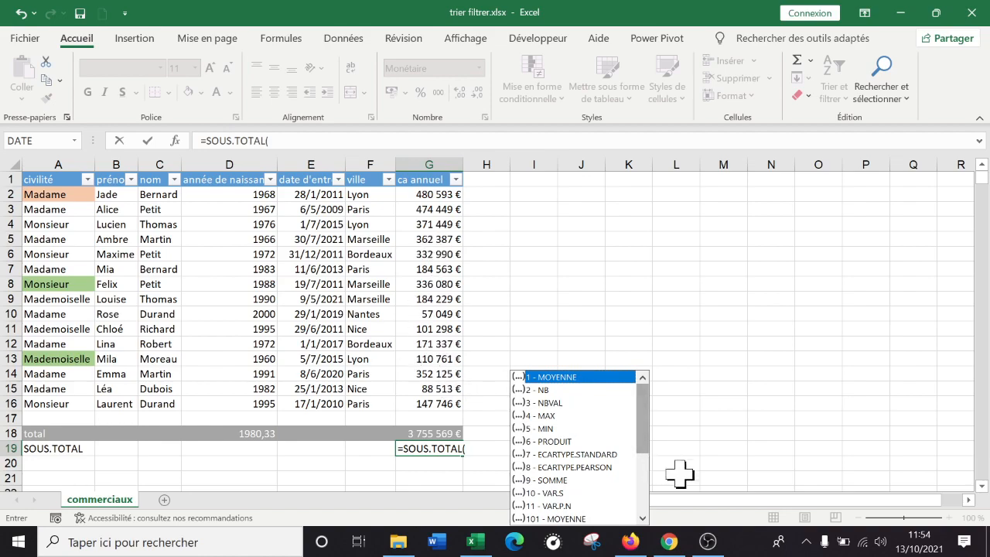
left_click(562, 480)
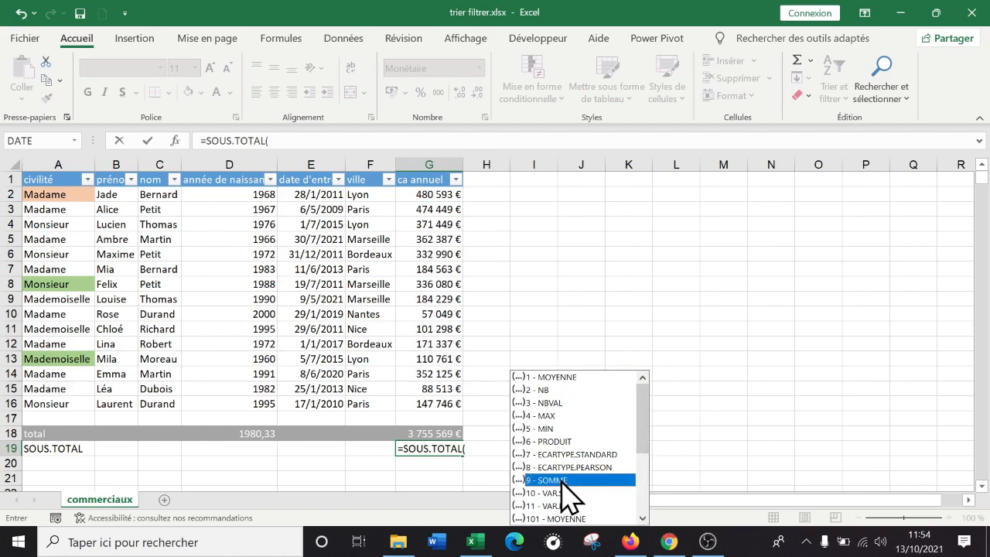
double_click(561, 479)
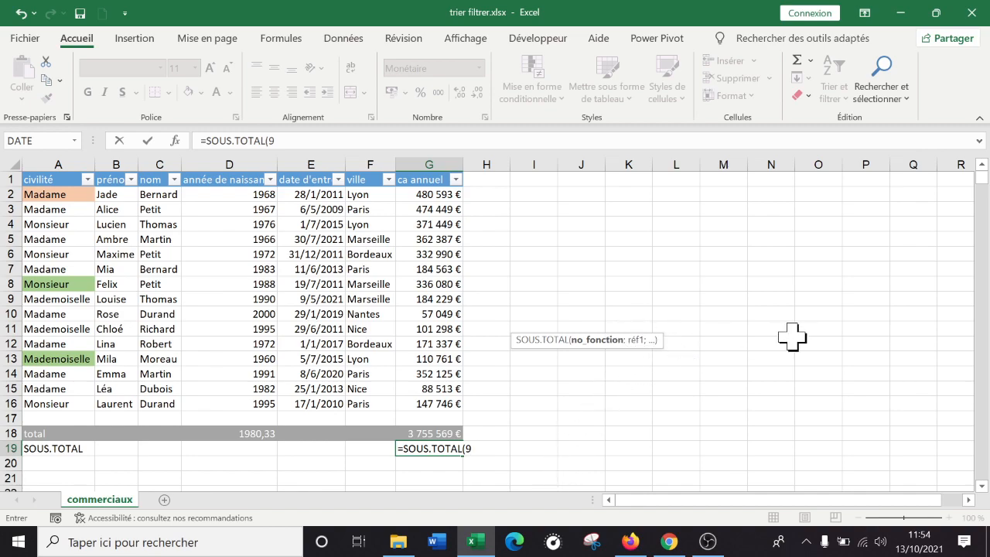
Complete the SOUS.TOTAL formula in G19 with the ca annuel range G2:G16 as its reference
type(";")
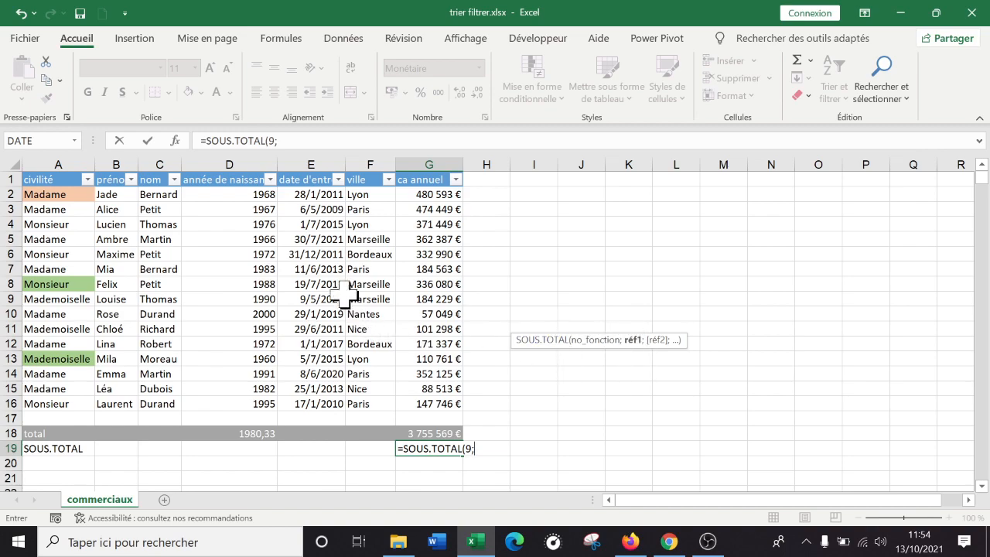
left_click_drag(440, 193, 431, 400)
type(")")
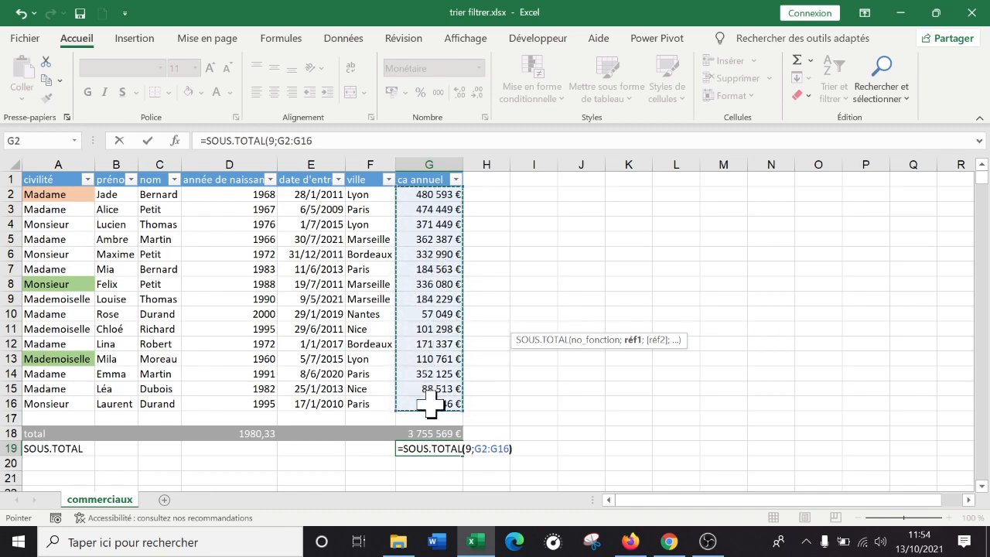
key("Return")
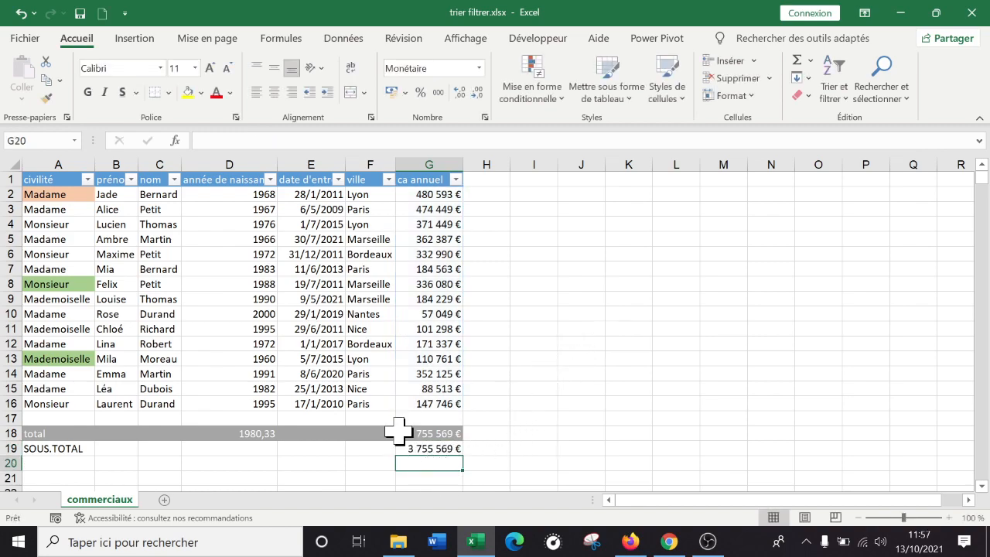
Compare the formulas in G18 and G19 and filter the ville column to show only the Lyon rows
left_click(433, 446)
left_click(437, 433)
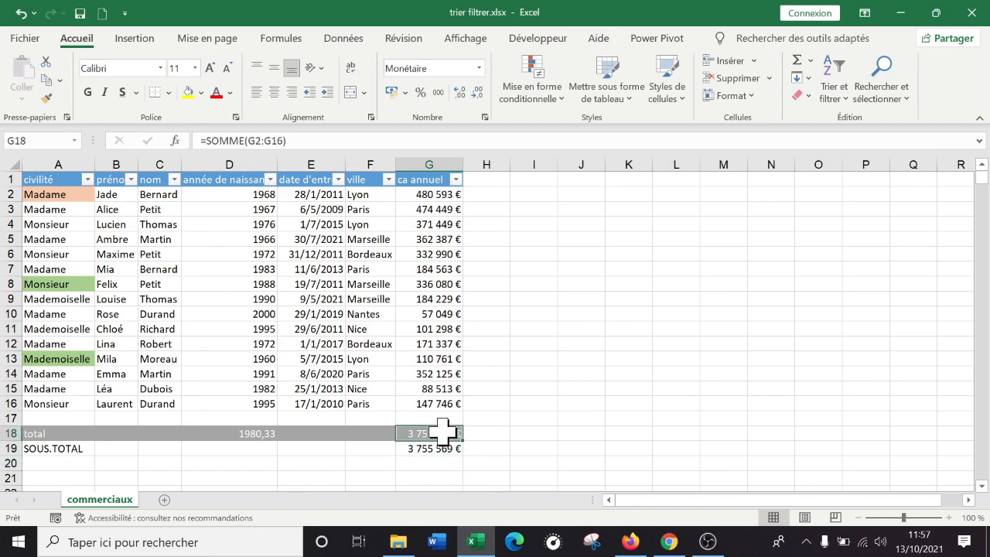
left_click(439, 447)
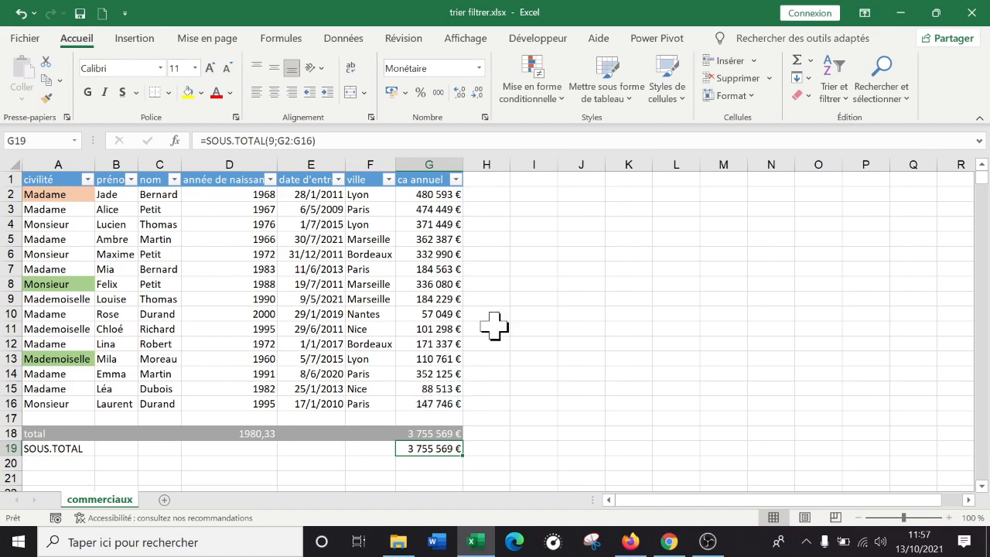
left_click(387, 179)
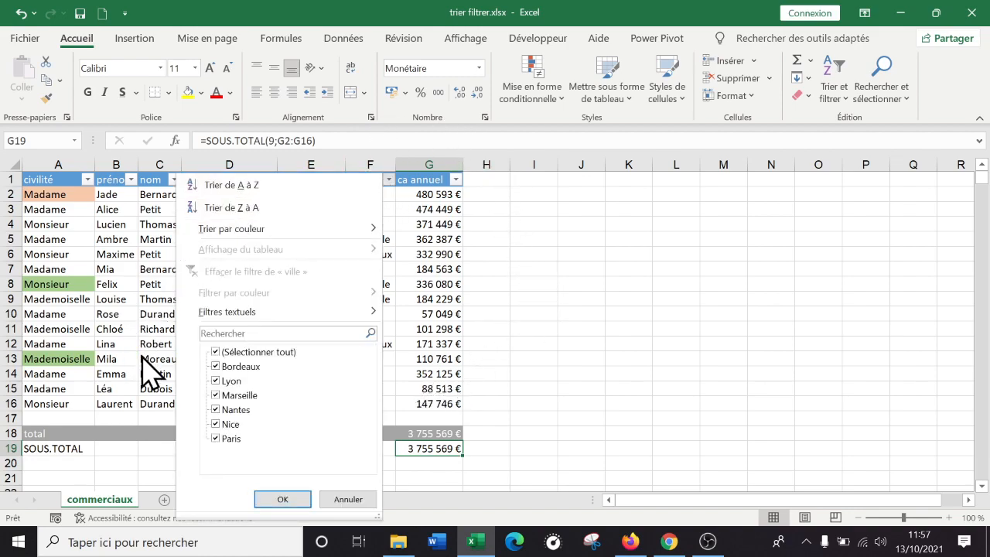
left_click(215, 352)
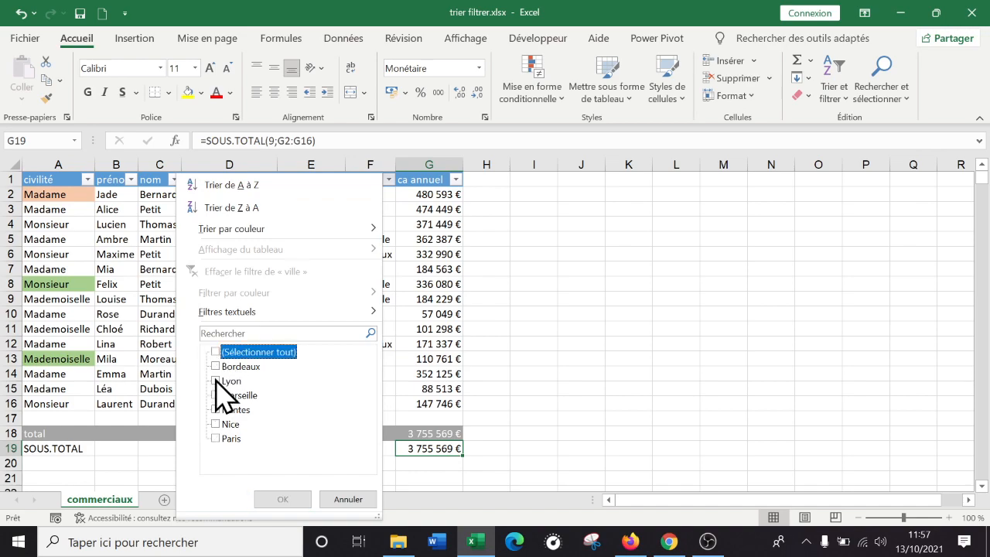
left_click(217, 380)
left_click(286, 500)
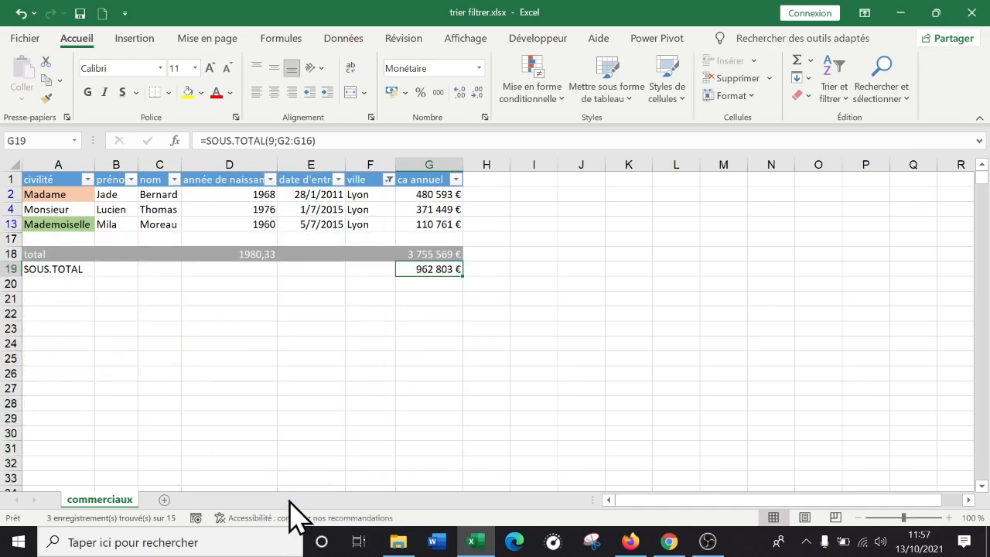
left_click(437, 390)
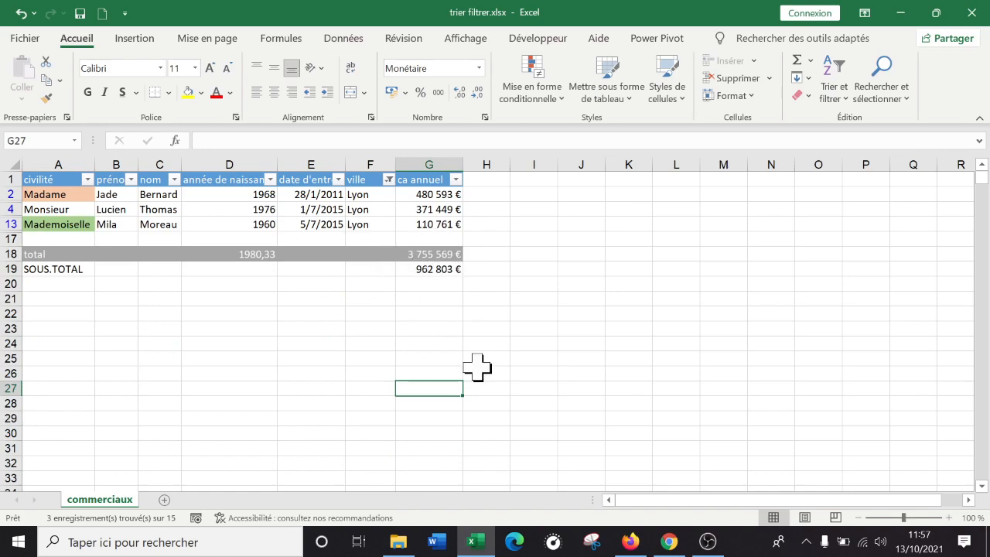
Add Marseille to the ville column filter alongside Lyon and check the subtotal in G19
left_click(389, 180)
left_click(224, 395)
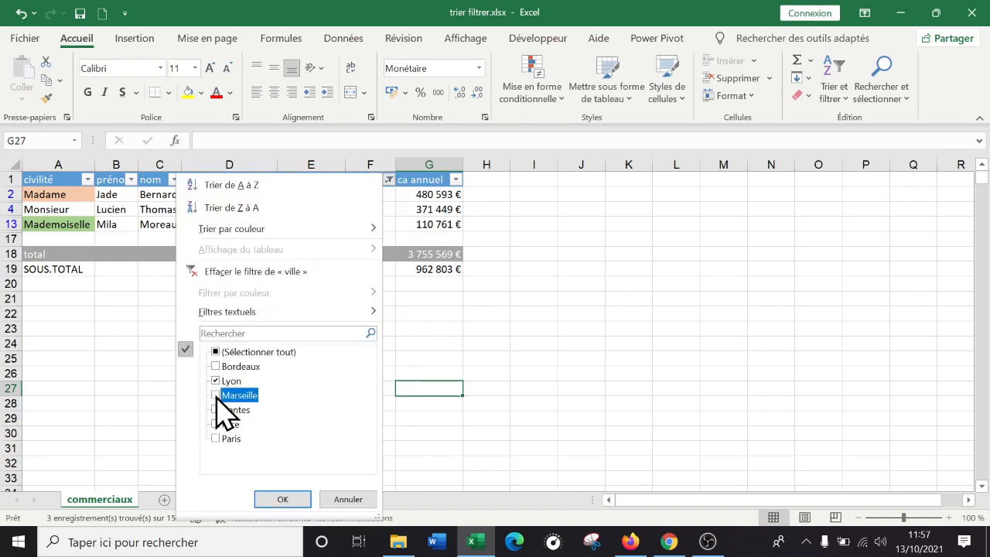
left_click(283, 499)
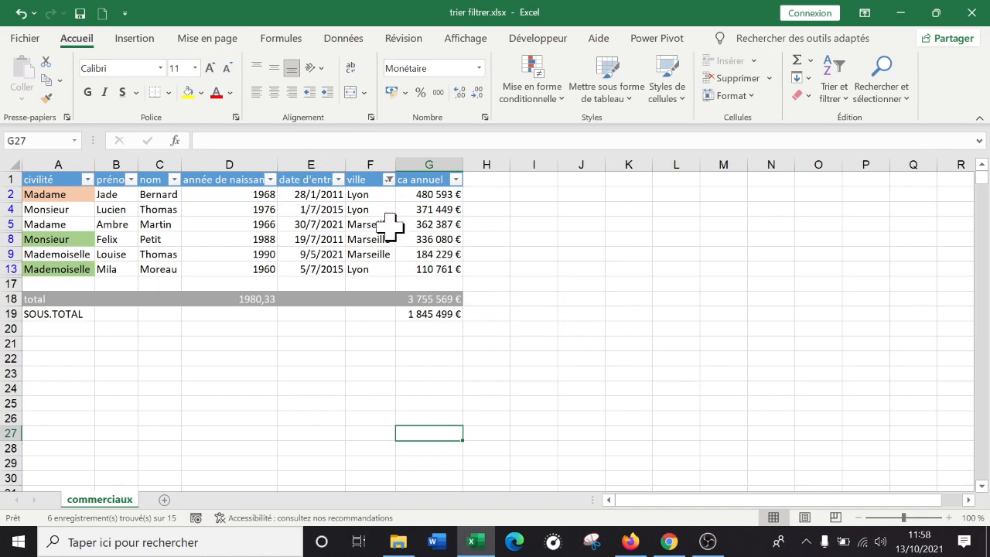
left_click(430, 316)
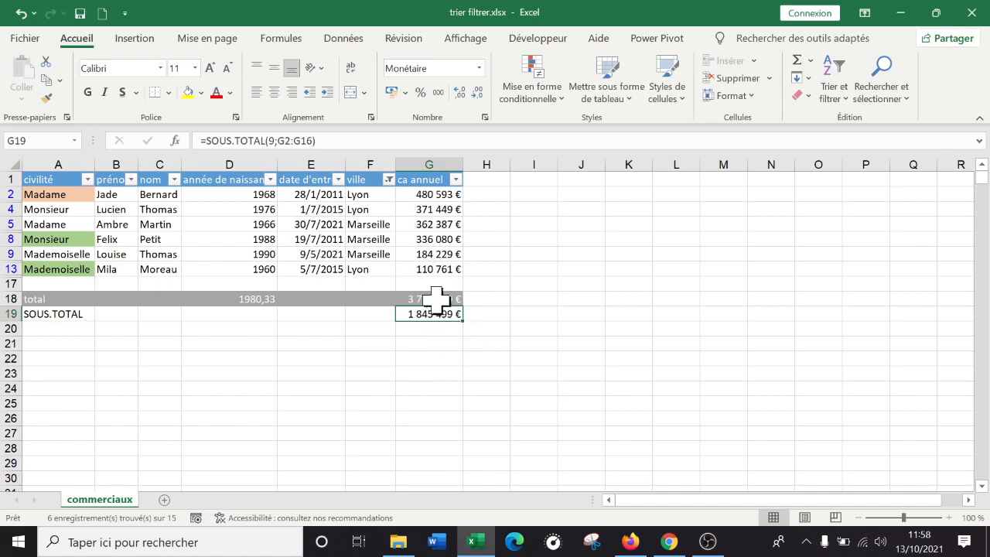
Clear the ville column filter so that the rows for every city are displayed
left_click(389, 183)
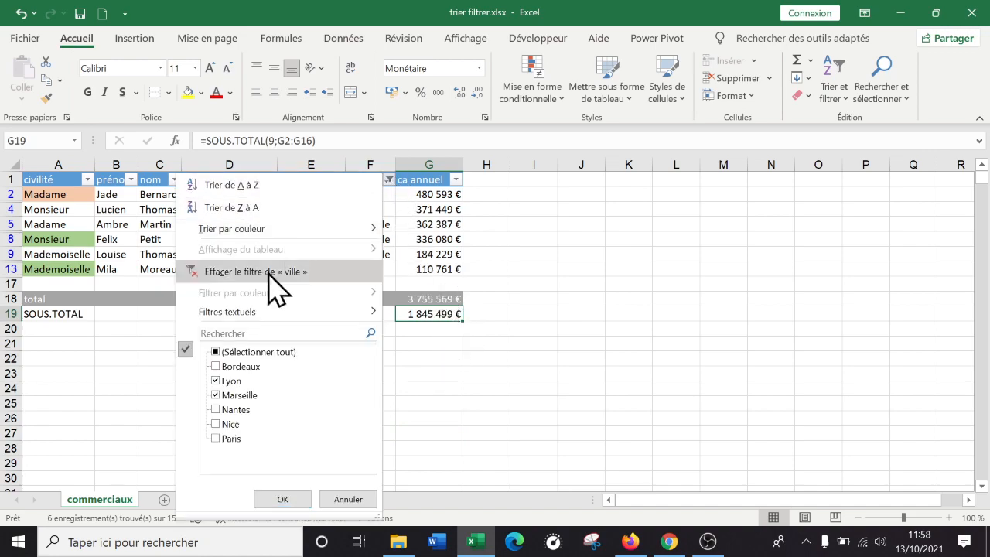
left_click(216, 352)
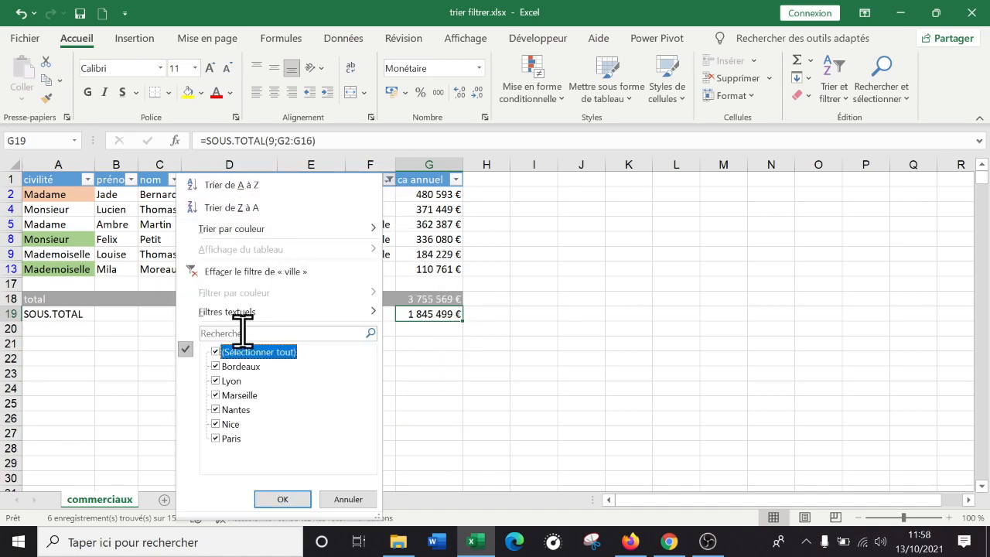
left_click(259, 271)
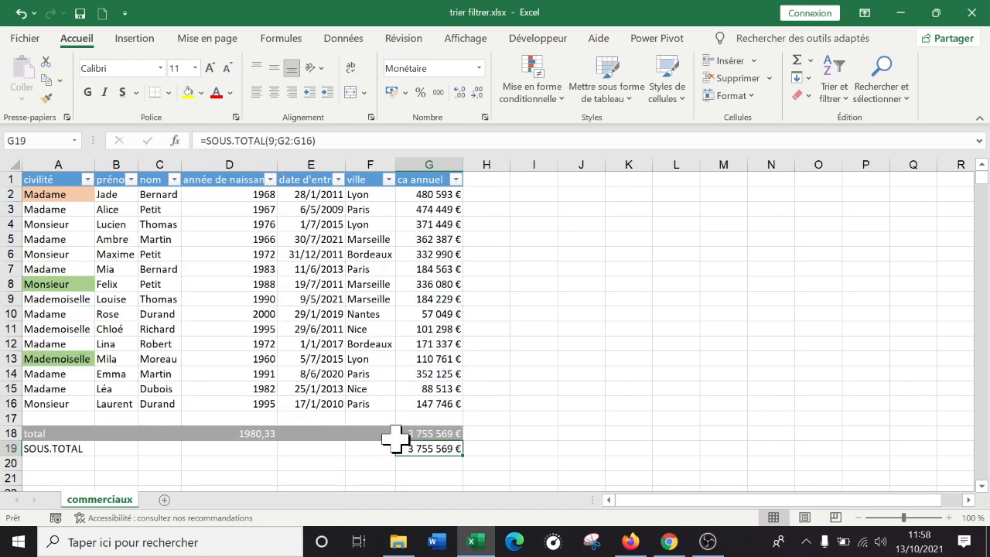
double_click(437, 453)
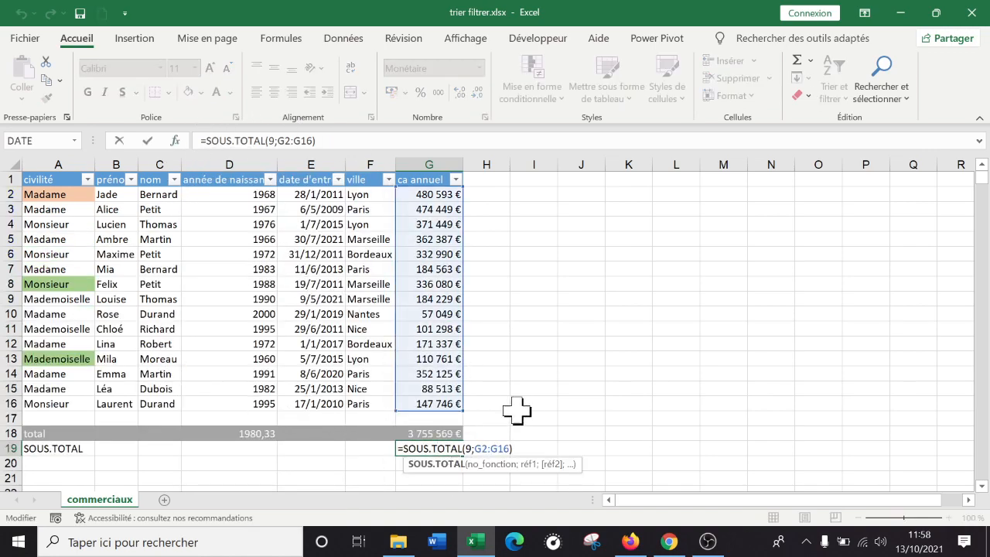
left_click(526, 389)
double_click(422, 446)
left_click_drag(477, 449, 515, 449)
key("BackSpace")
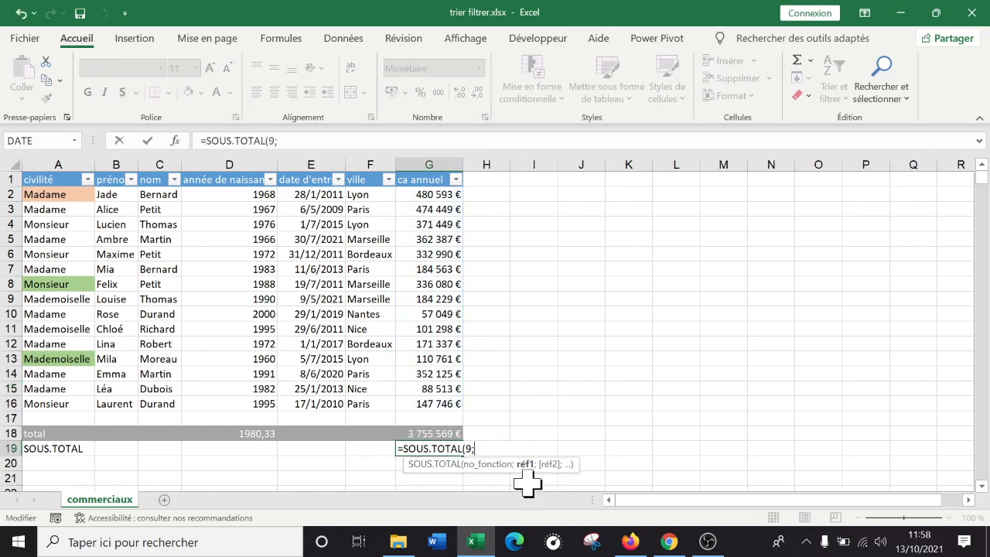
left_click_drag(441, 403, 427, 252)
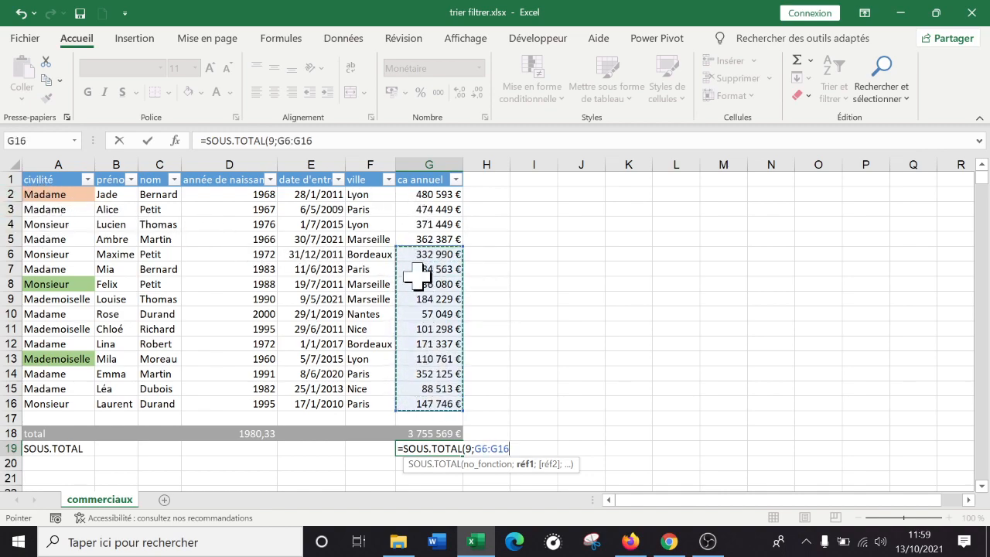
key("Escape")
left_click(548, 463)
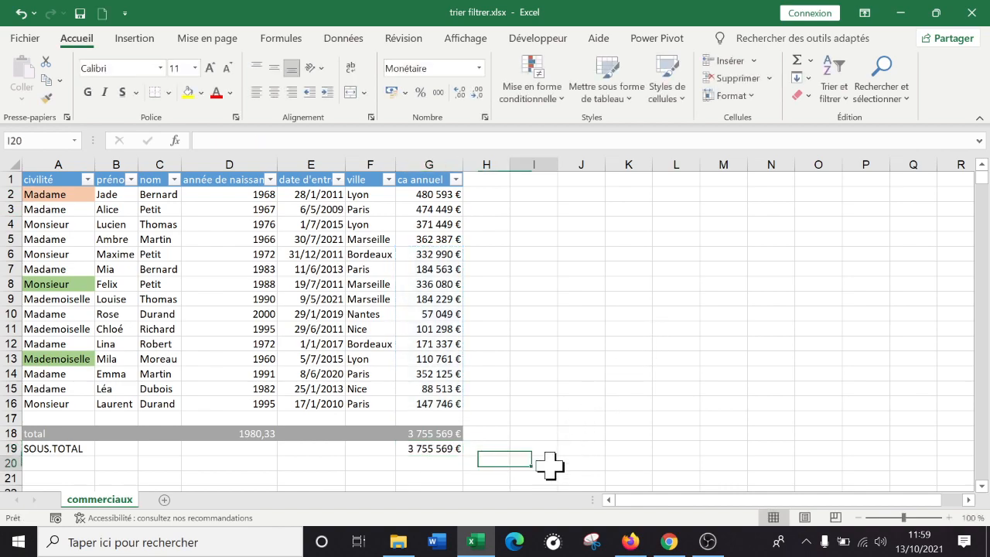
Filter the ville column to Lyon to check the subtotal in G19, and clear that filter again
left_click(433, 449)
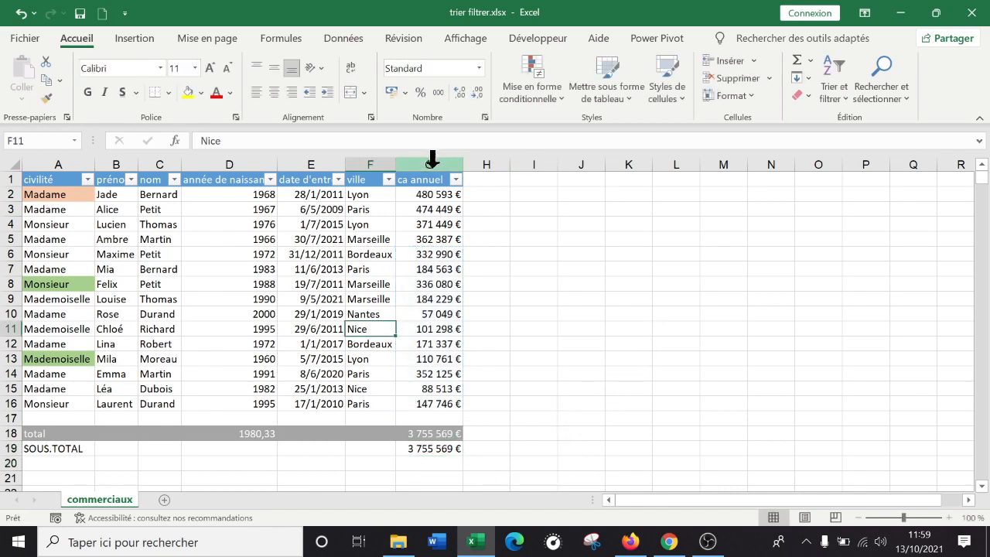
left_click(389, 179)
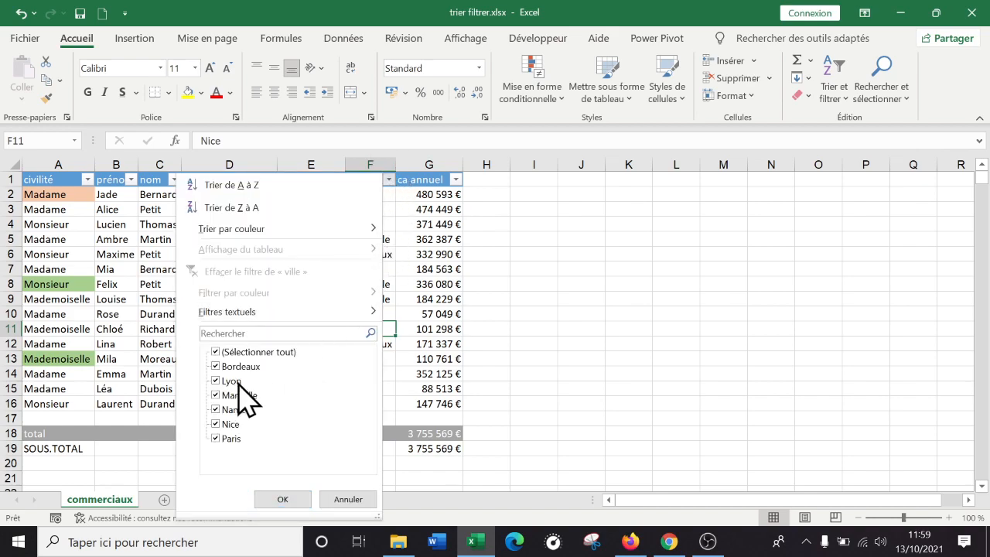
left_click(217, 352)
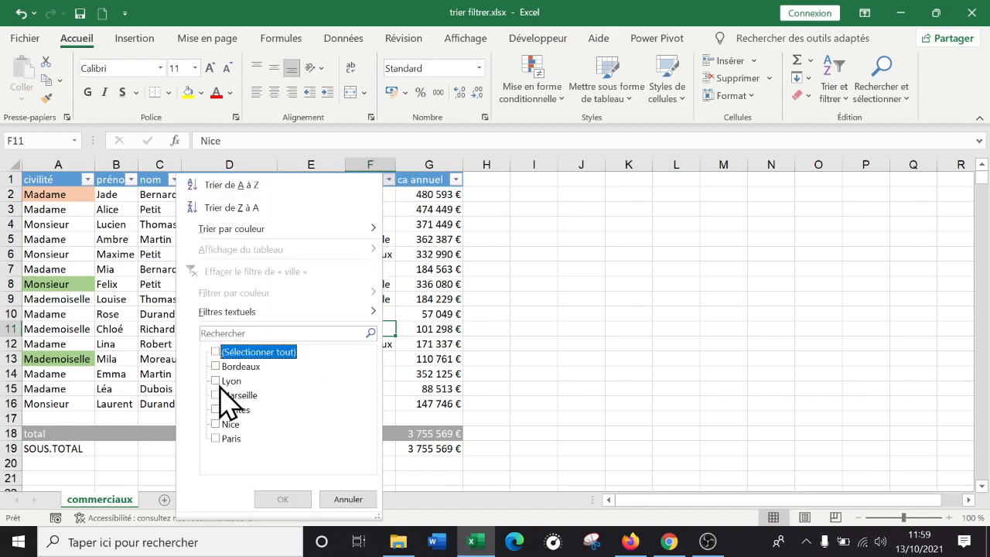
left_click(215, 381)
left_click(272, 499)
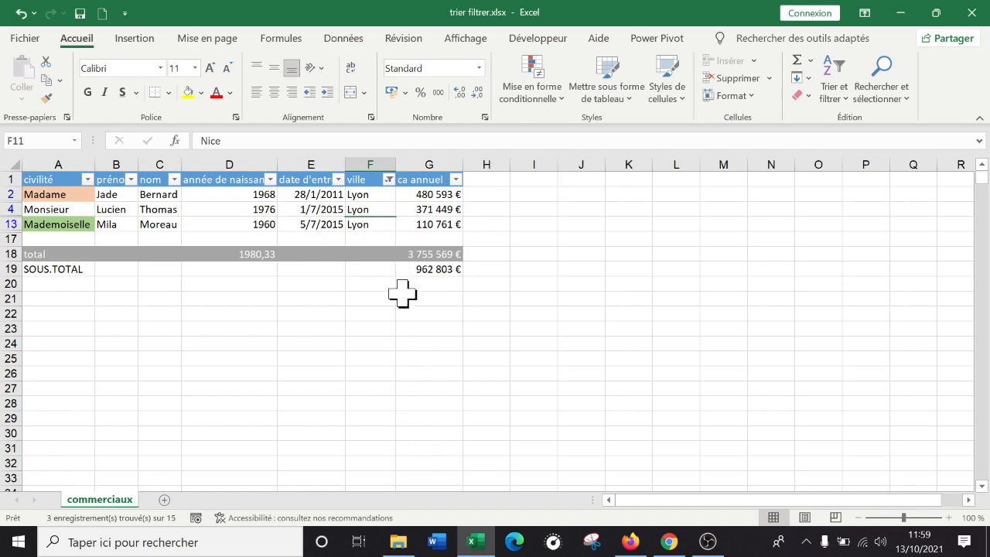
left_click(389, 180)
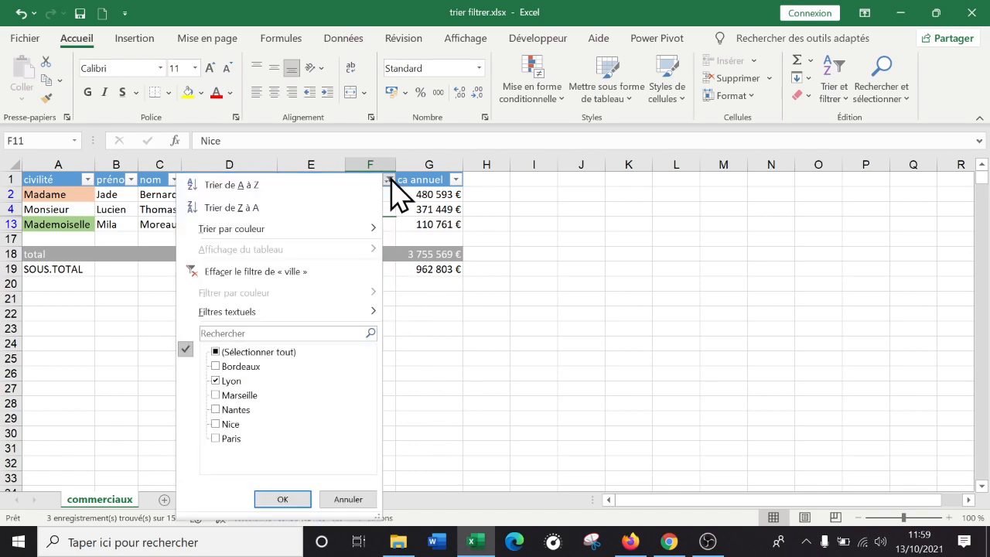
left_click(266, 268)
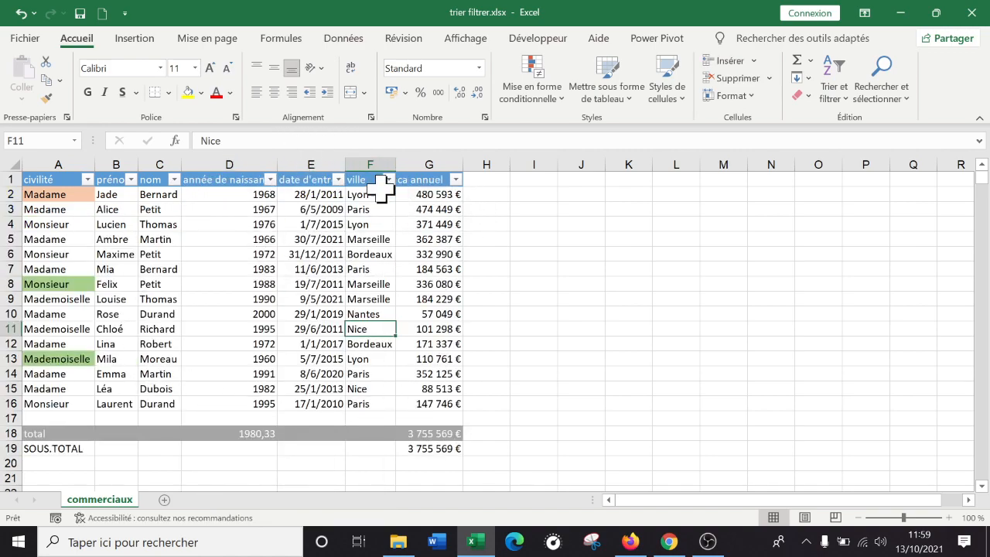
Inspect the formulas in G19 and D18, and enter the notes "date de naissance moyenne" in J5 and "nice bordeaux et marseille" in J6
left_click(455, 451)
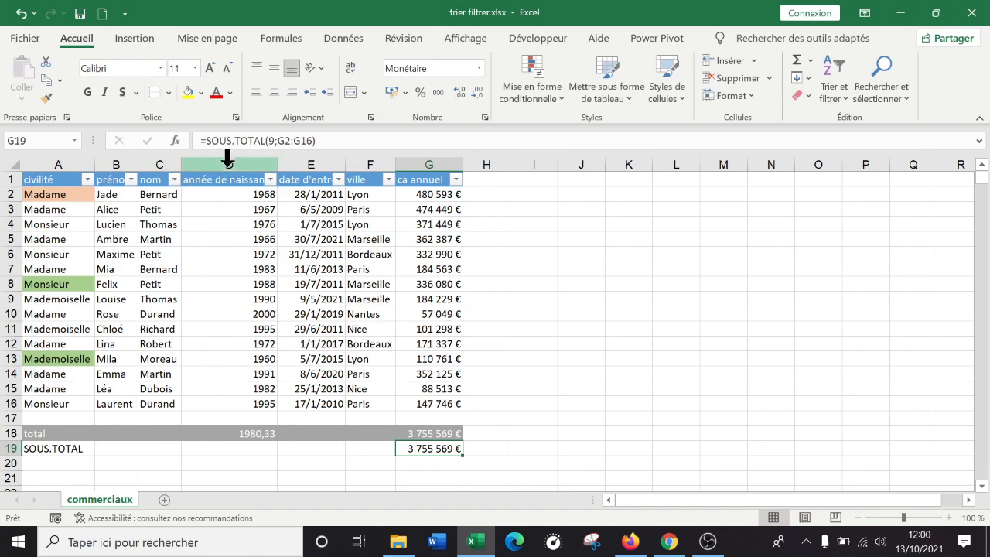
left_click(221, 432)
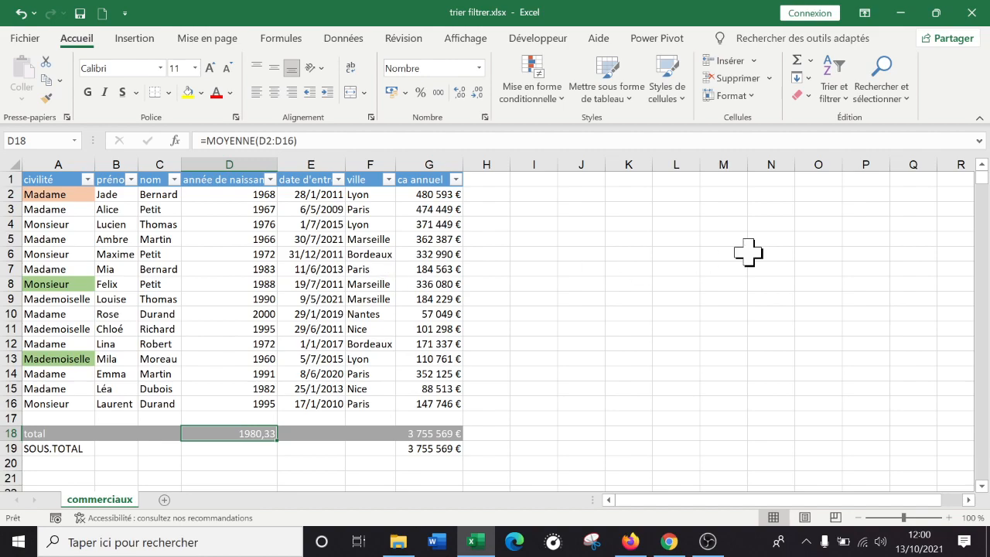
left_click(613, 284)
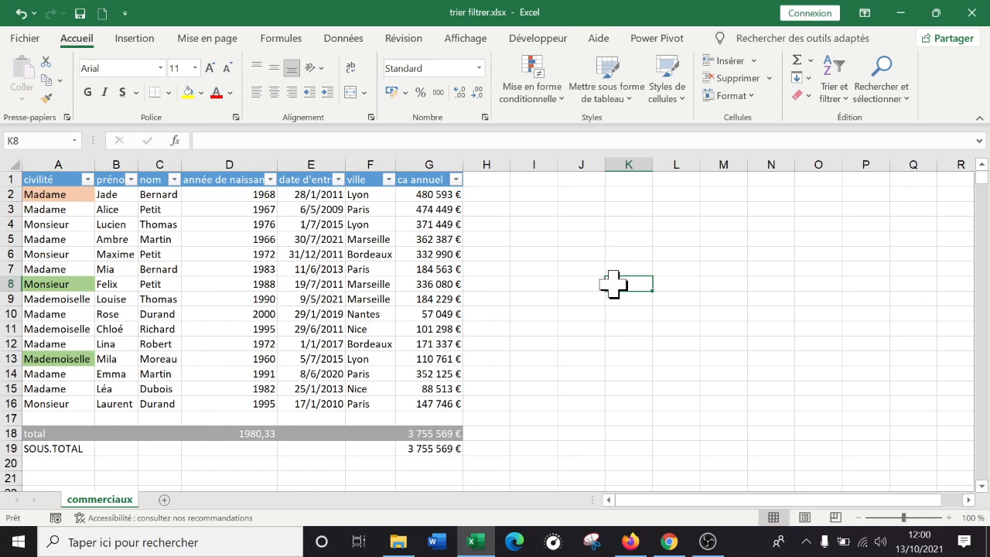
key("Up")
key("Up")
key("Up")
key("Left")
type("age")
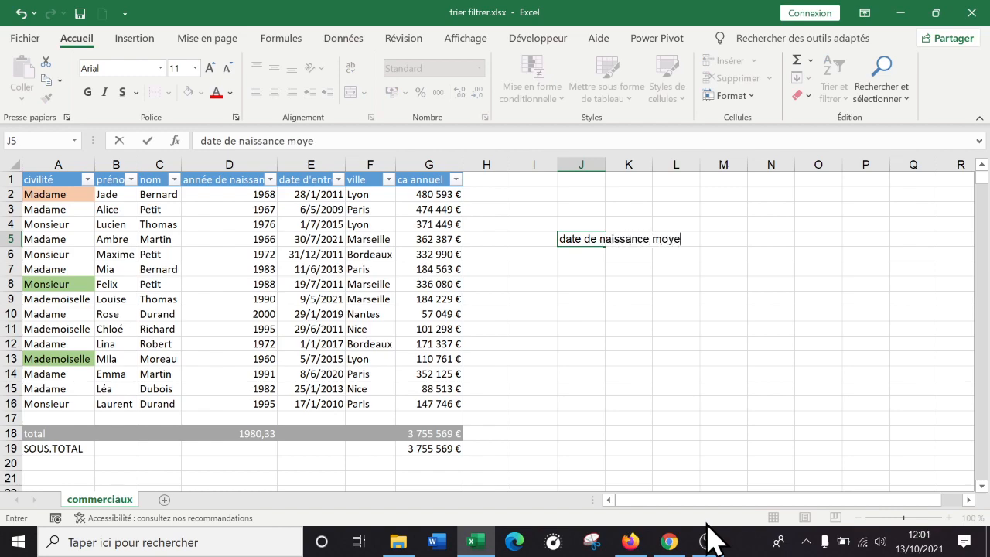
key("Return")
type("nice bordeaux et marseille")
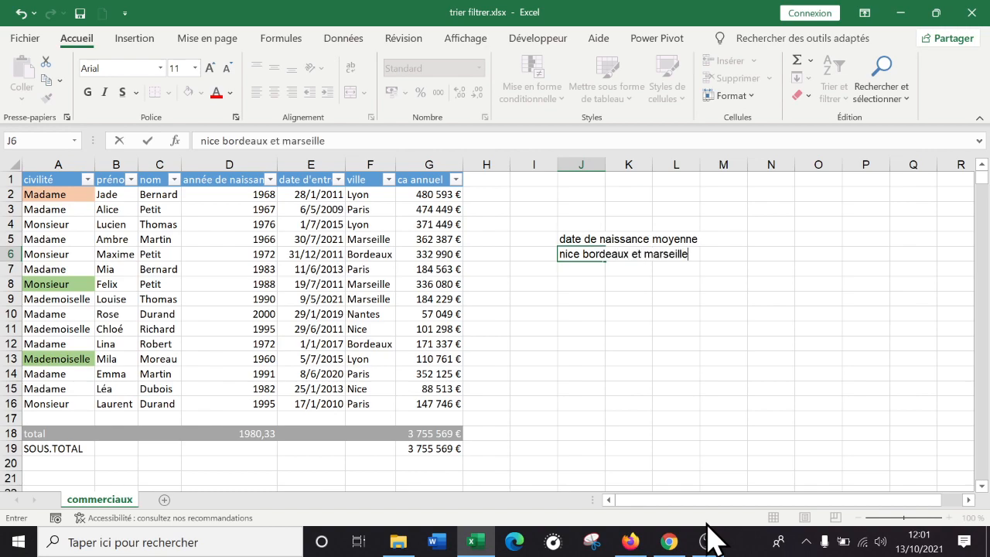
key("Return")
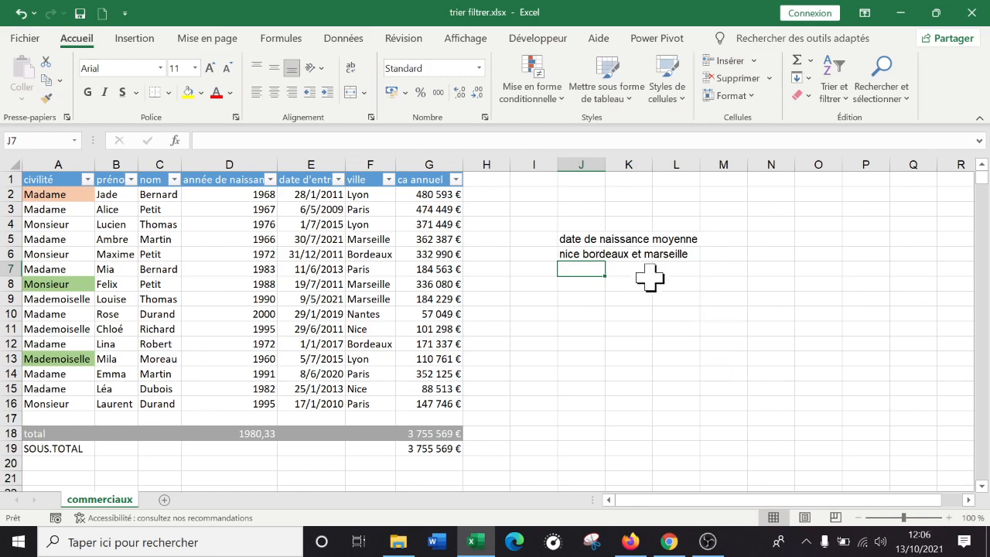
Enter a SOUS.TOTAL formula in D19 that averages the birth years D2:D16 with function 1 - MOYENNE
left_click(230, 449)
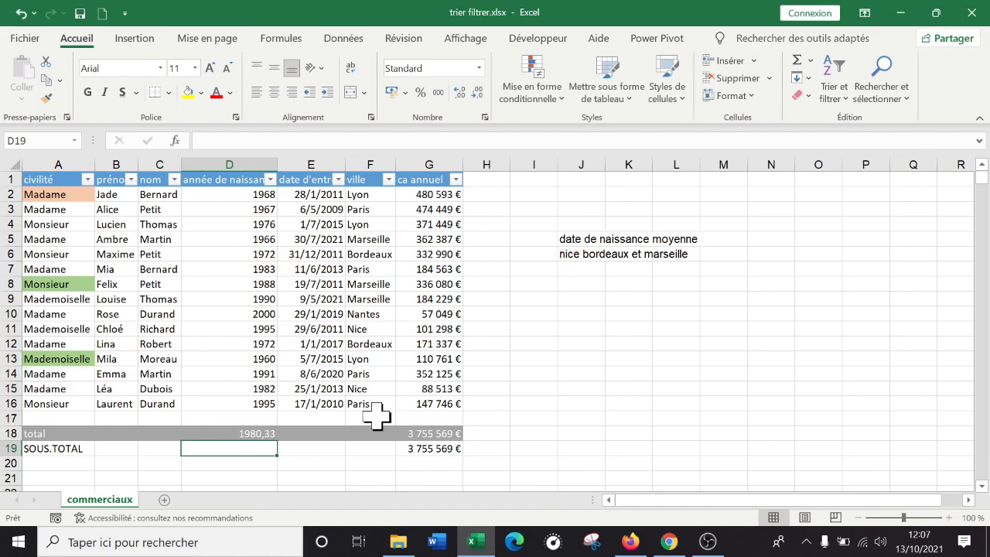
type("=")
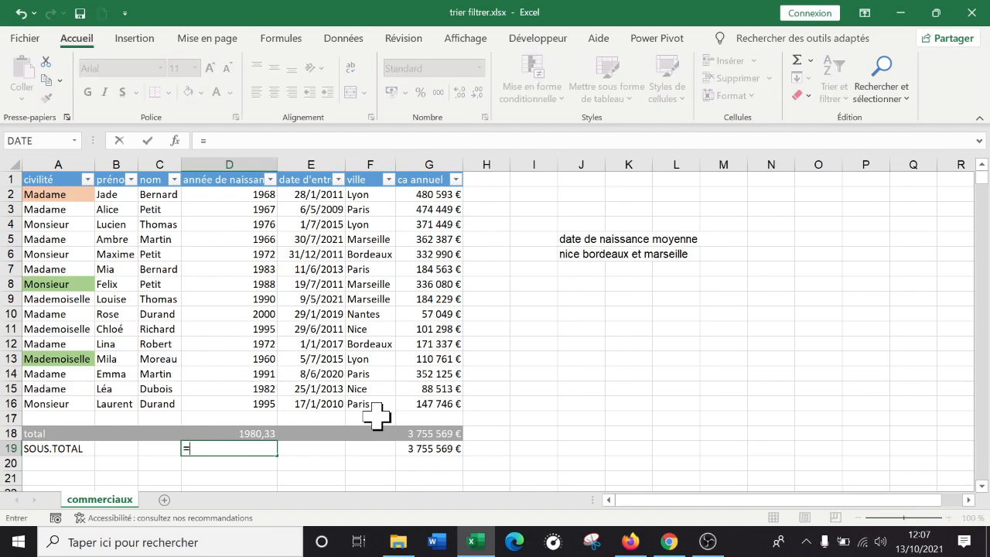
type("sous")
key("Tab")
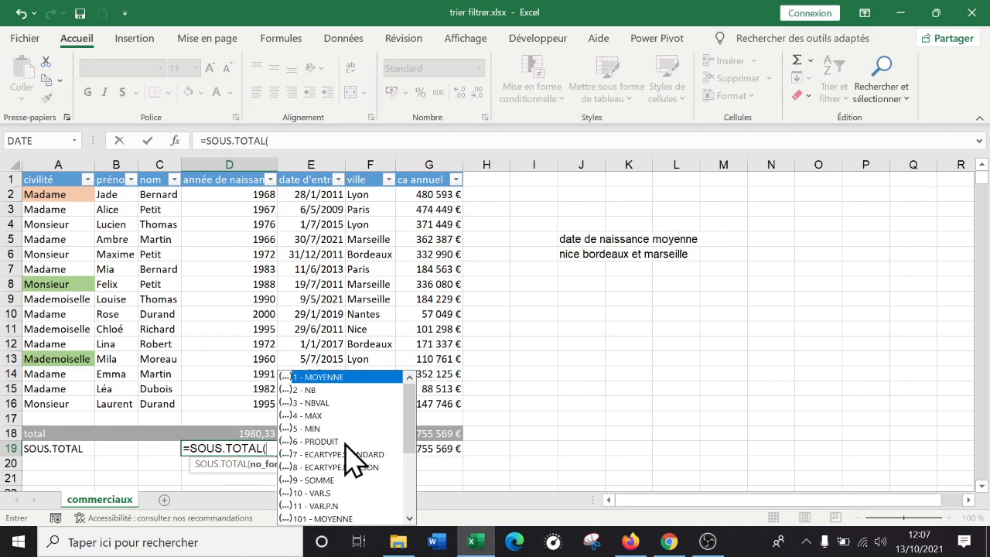
double_click(319, 377)
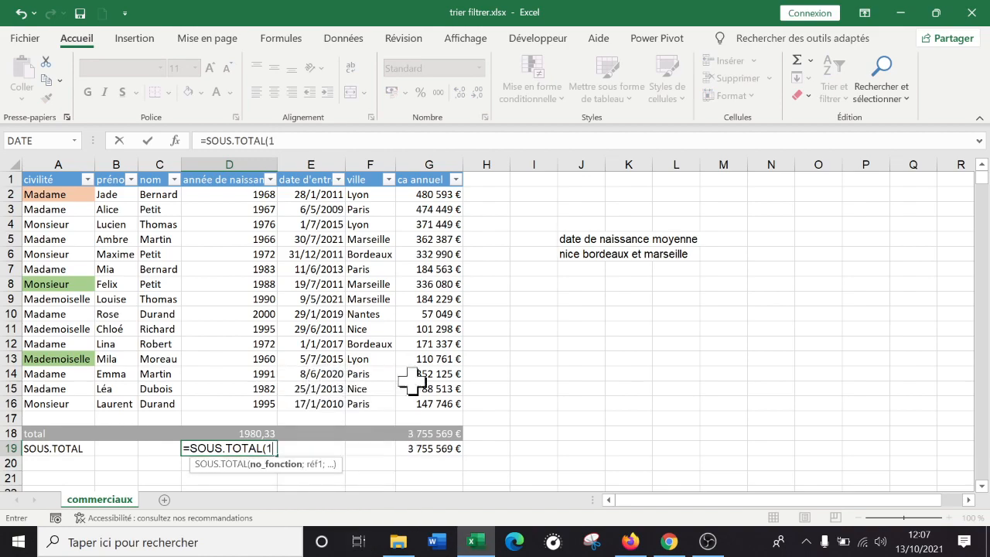
type(";")
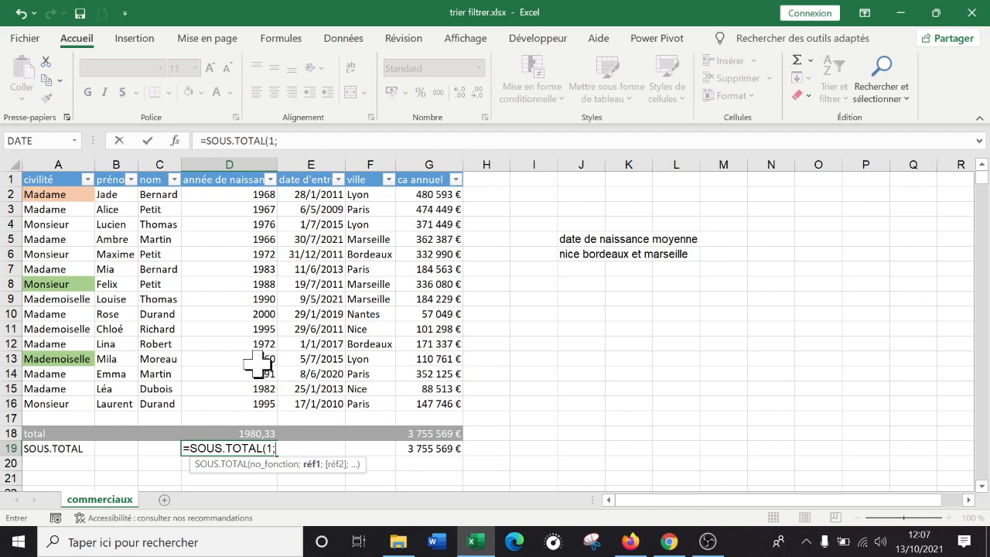
left_click_drag(229, 194, 226, 404)
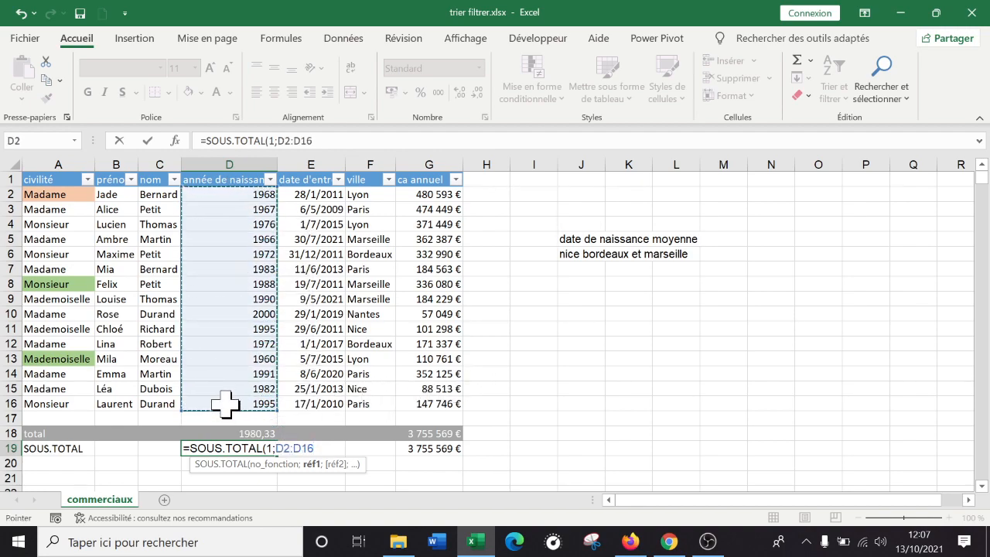
type(")")
key("Return")
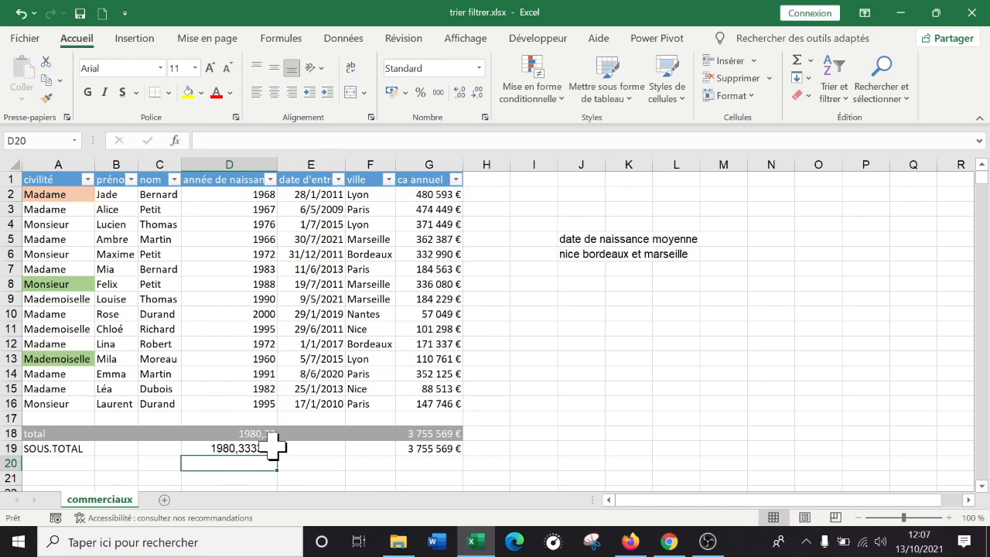
Compare the average formulas in D18 and D19, and filter the ville column to Bordeaux, Marseille and Nice to check D19
left_click(255, 433)
left_click(256, 446)
left_click(256, 436)
left_click(256, 445)
left_click(256, 435)
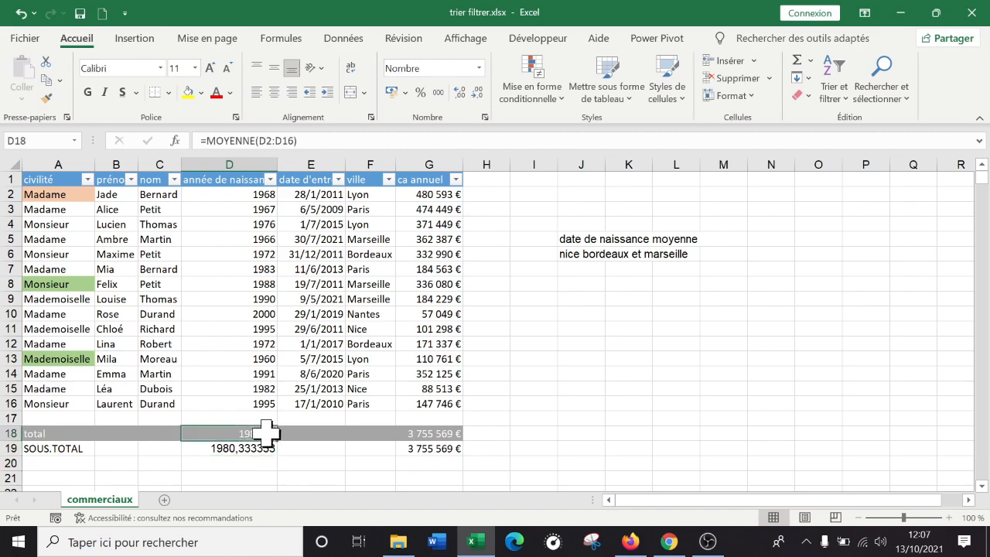
left_click(388, 179)
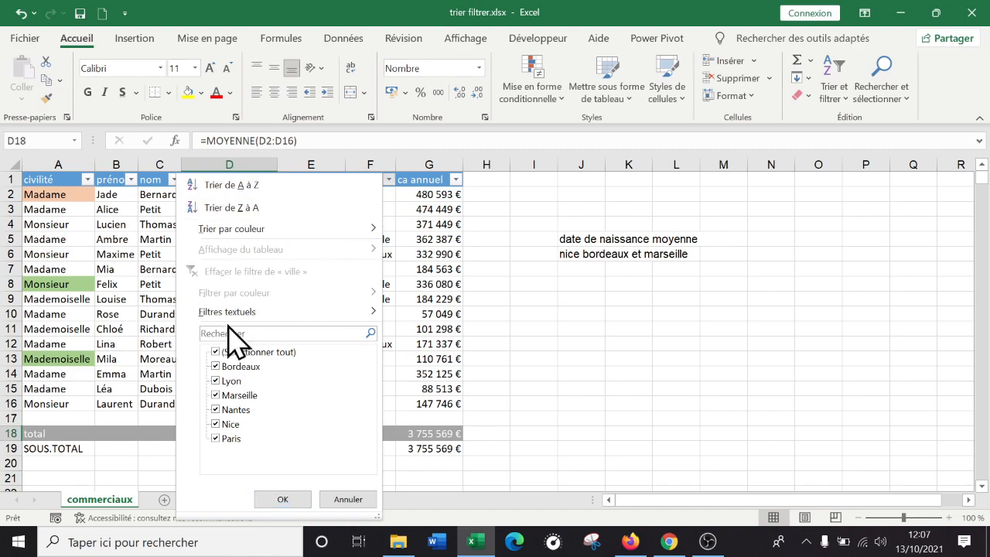
left_click(215, 353)
left_click(218, 396)
left_click(221, 424)
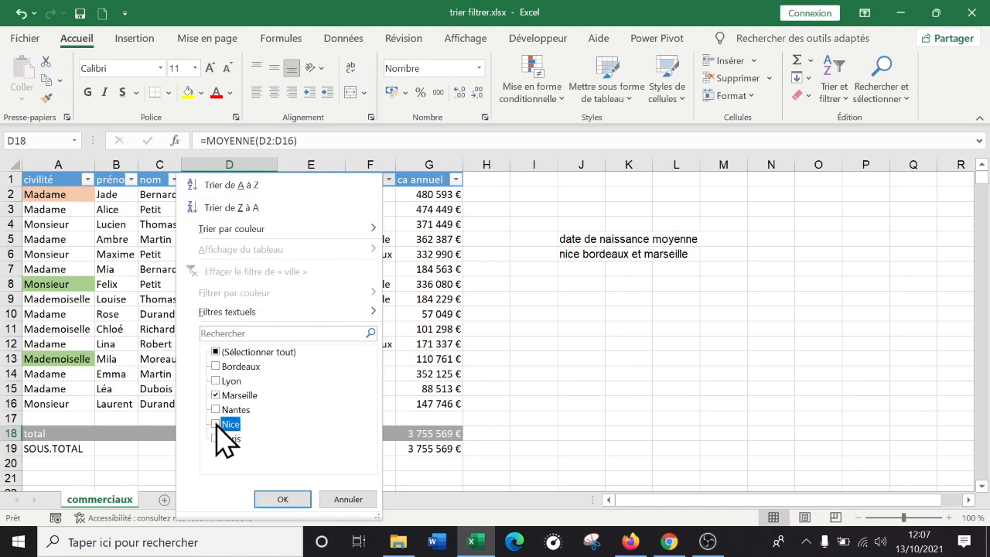
left_click(216, 366)
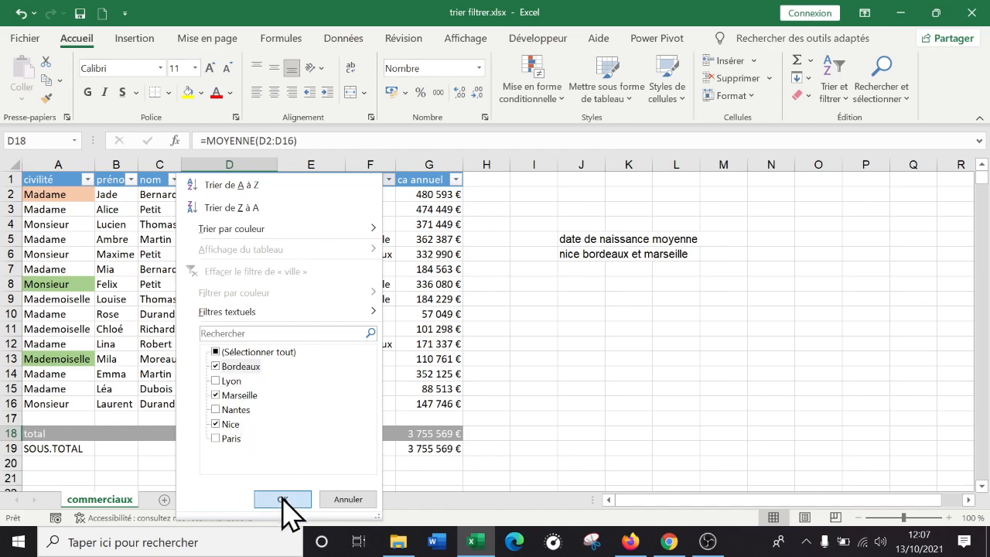
left_click(282, 499)
left_click(232, 341)
left_click(243, 327)
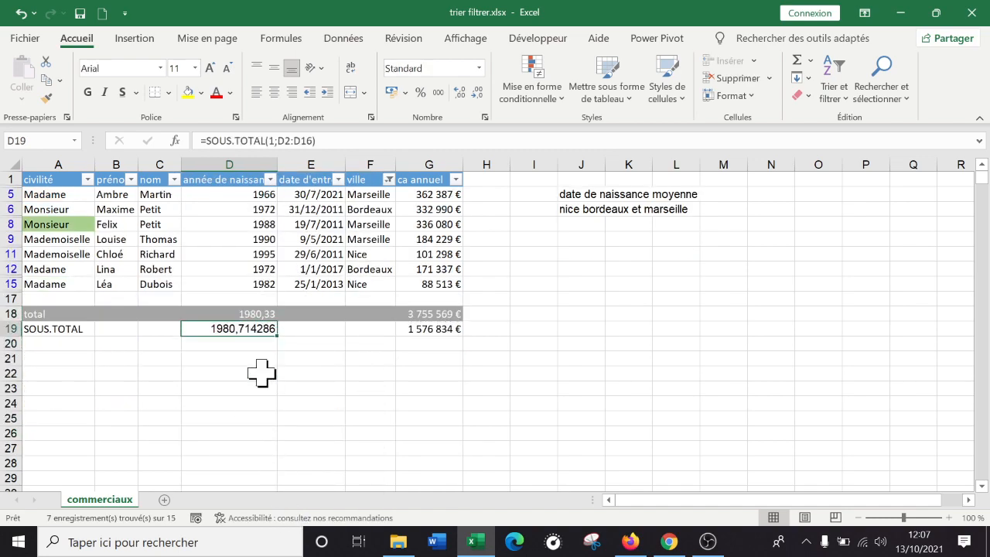
Remove Nice and Bordeaux from the ville filter so only Marseille remains, and check the average in D19
left_click(390, 179)
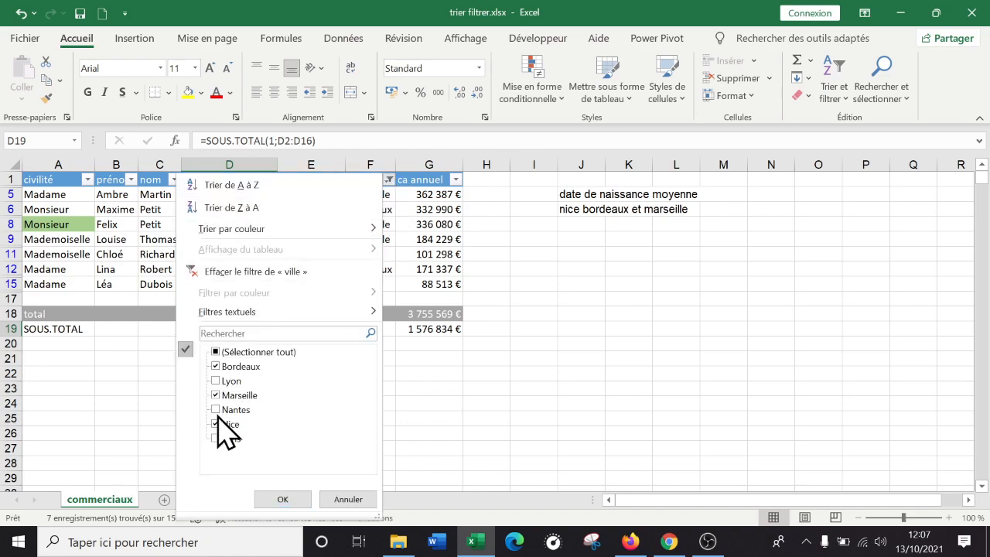
left_click(218, 423)
left_click(217, 366)
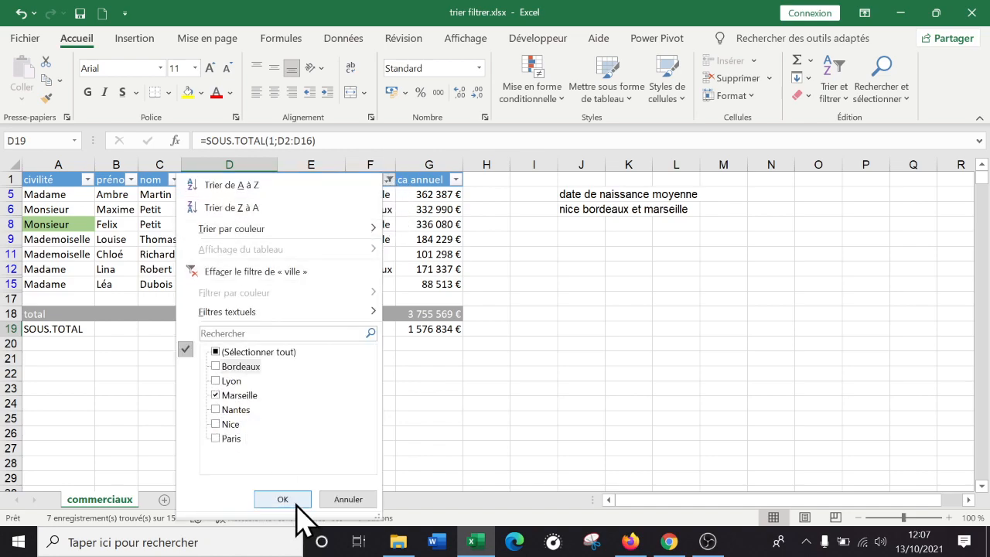
left_click(292, 500)
left_click(272, 400)
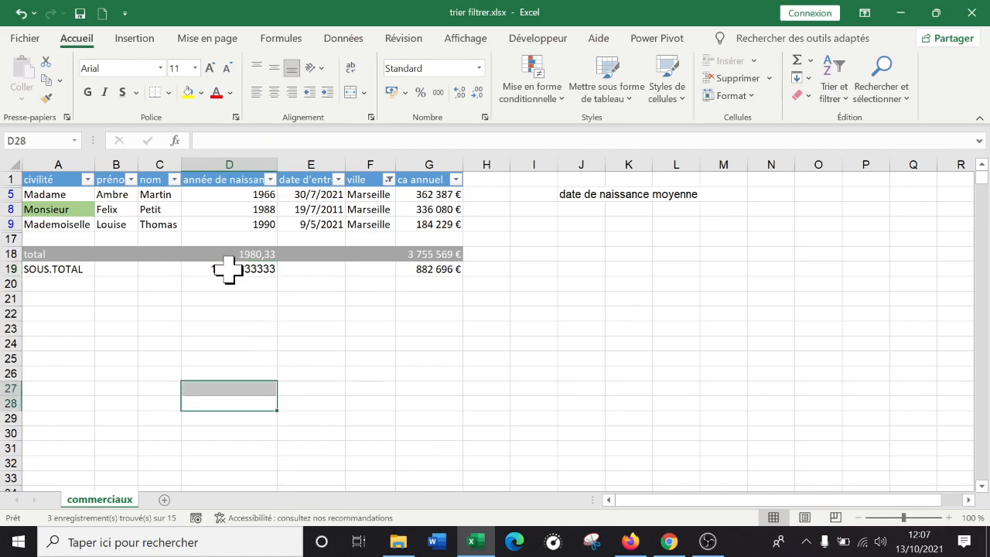
left_click(230, 267)
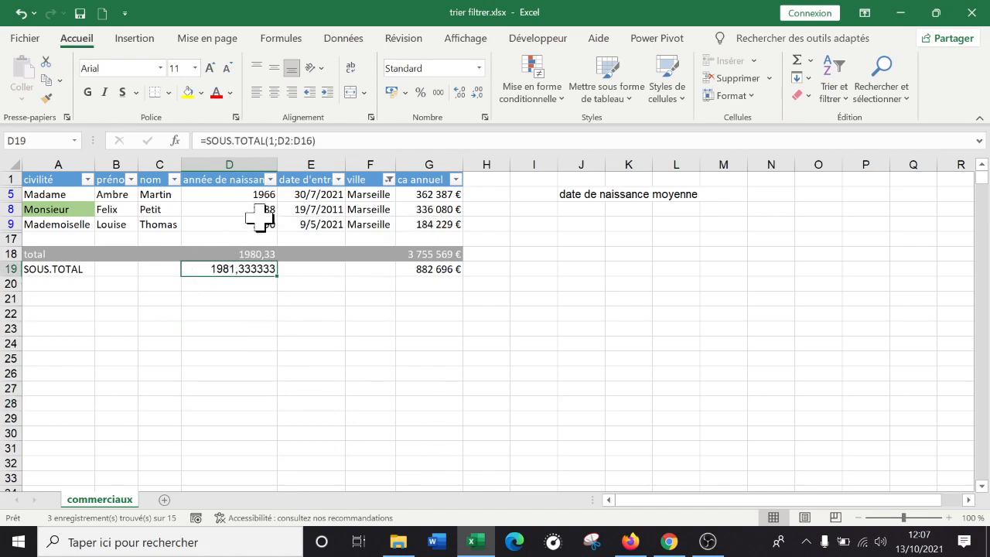
Add Nice and Bordeaux back to the ville column filter alongside Marseille
left_click(389, 180)
left_click(216, 425)
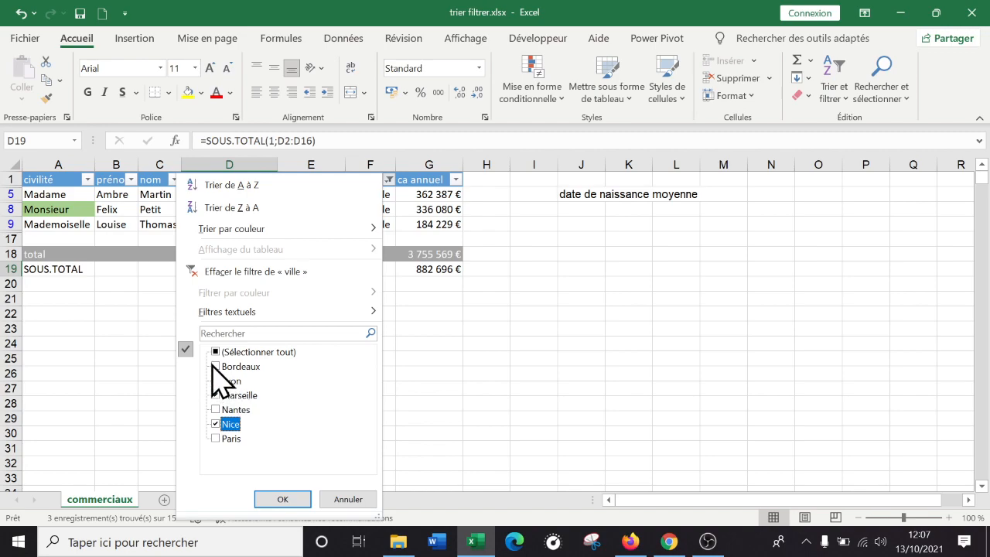
left_click(221, 367)
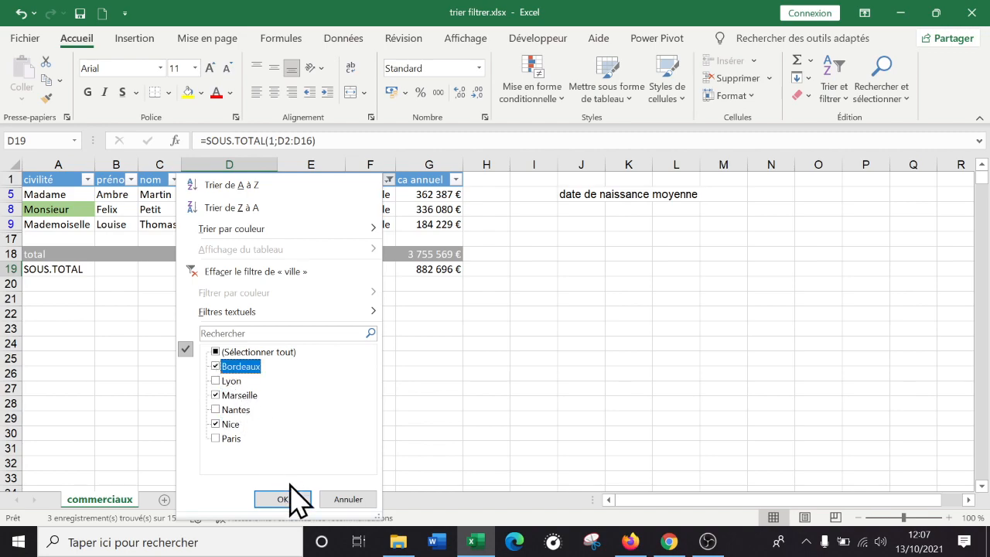
left_click(282, 499)
left_click(246, 402)
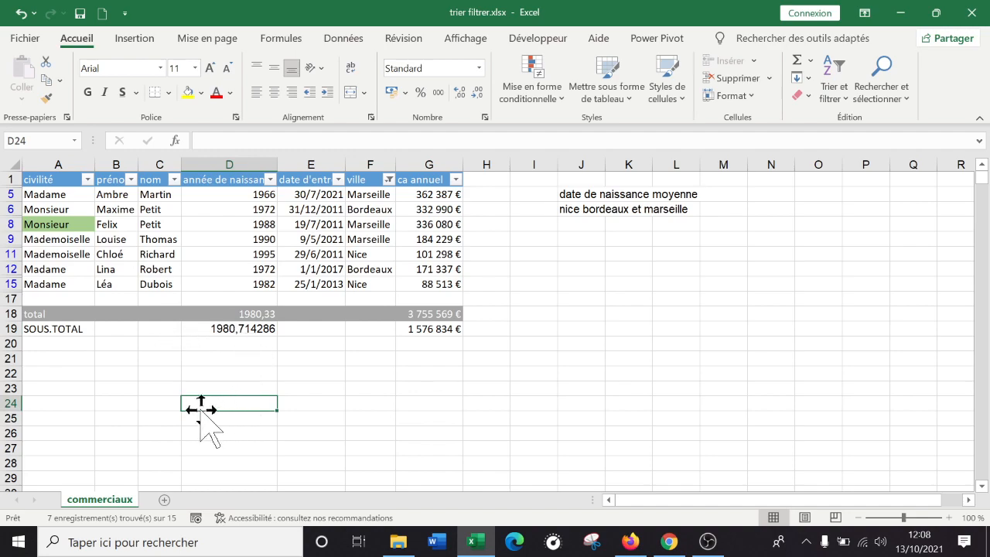
Compare the average birth years in D18 and D19 while the city filter is active
left_click(252, 313)
left_click(258, 329)
left_click(240, 311)
left_click(262, 359)
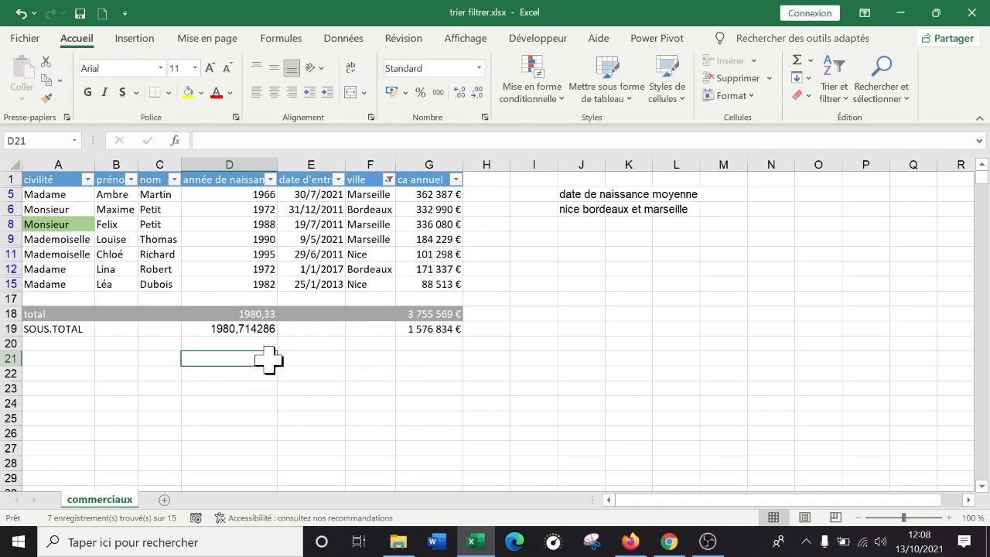
left_click(402, 343)
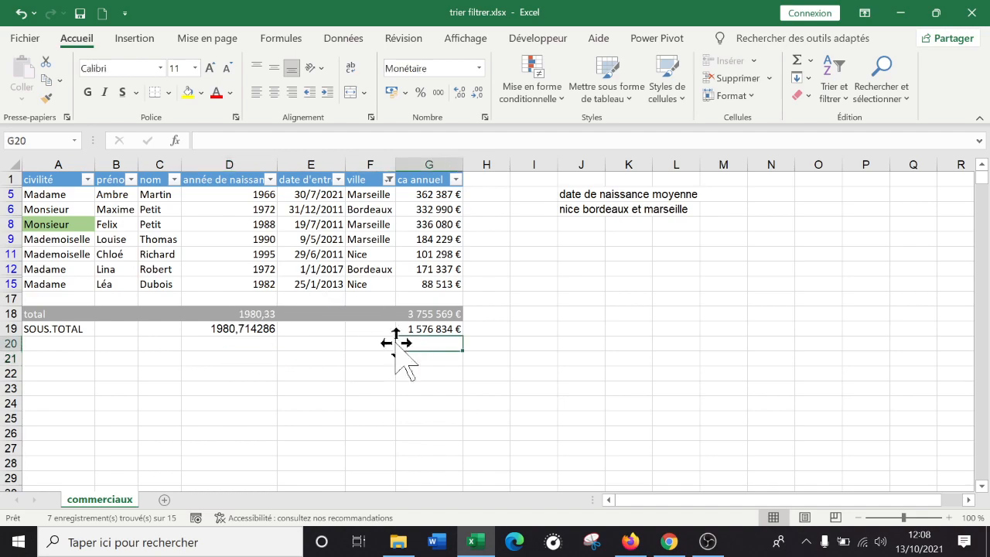
Clear the filter on the ville column so all the salespeople are listed
left_click(386, 179)
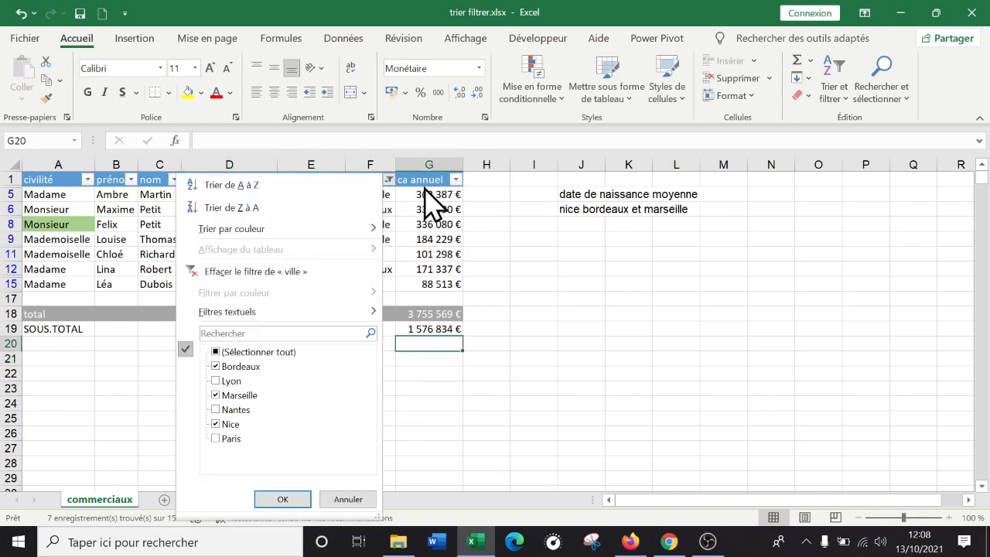
left_click(251, 271)
left_click(311, 271)
left_click(423, 287)
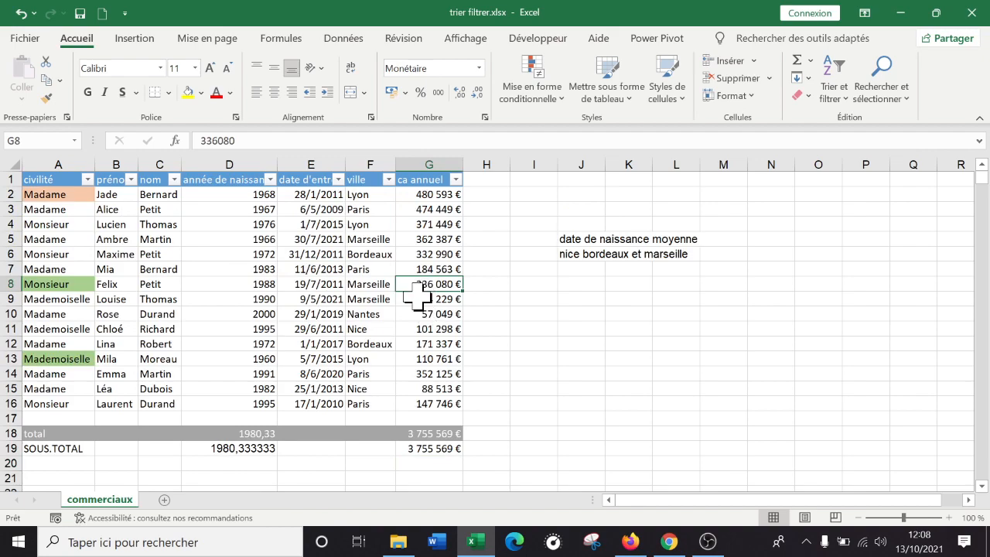
left_click(263, 271)
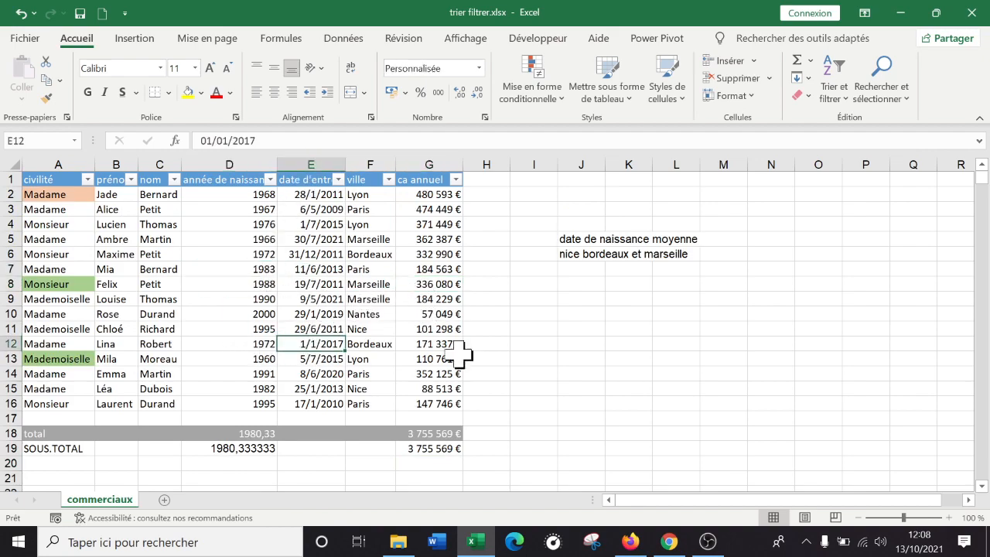
Review the SOUS.TOTAL function codes 1 to 11 and 101 to 111 in D19, keeping the formula =SOUS.TOTAL(1;D2:D16)
left_click(258, 449)
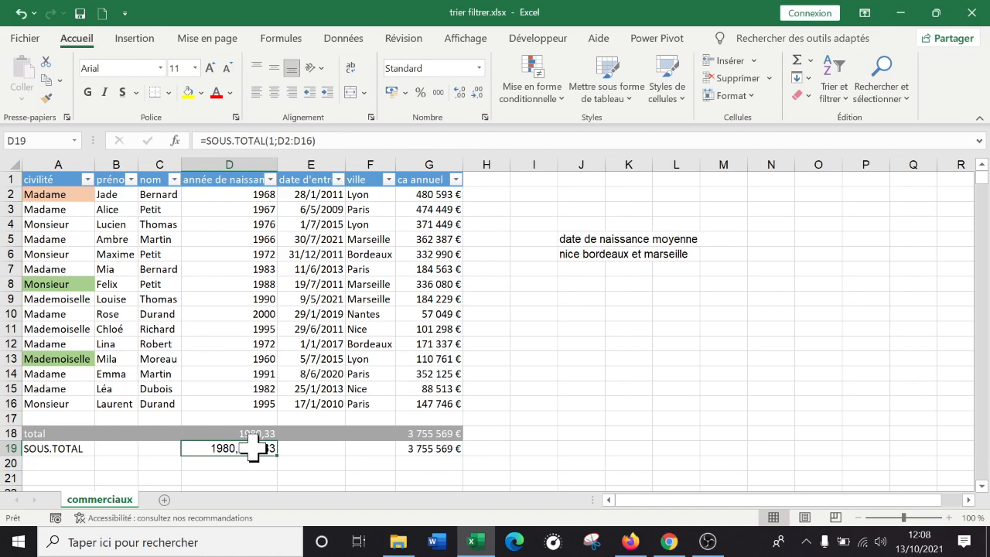
type("=sous")
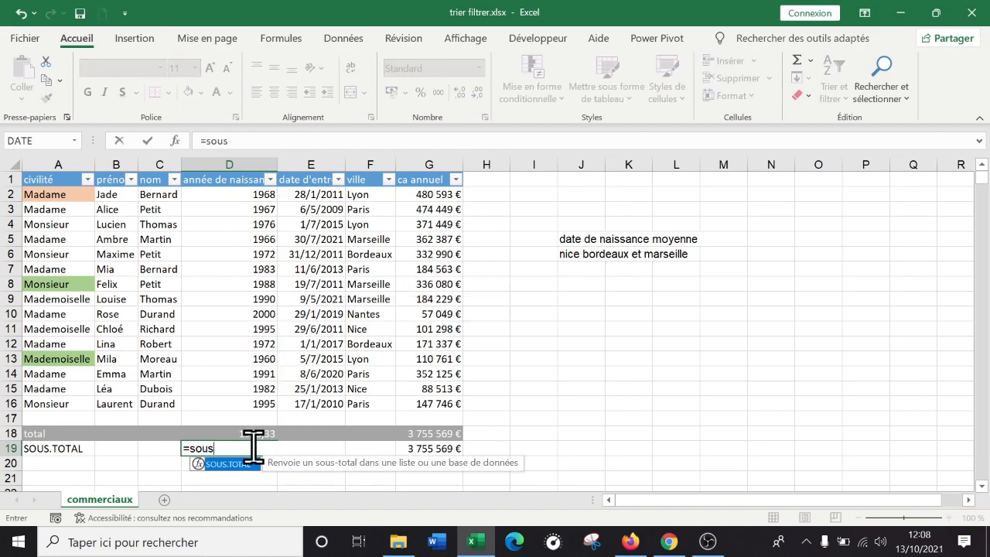
key("Tab")
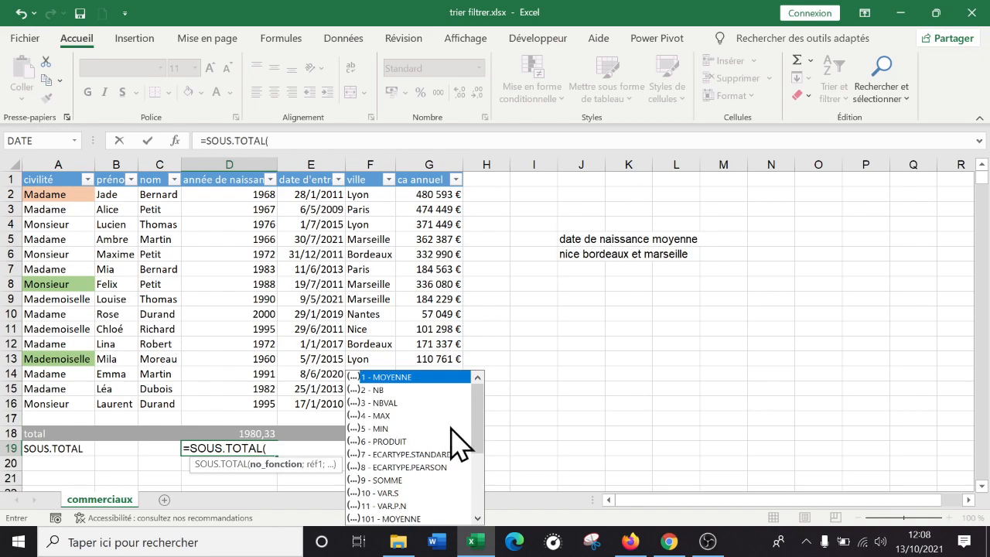
scroll(421, 464, "down", 3)
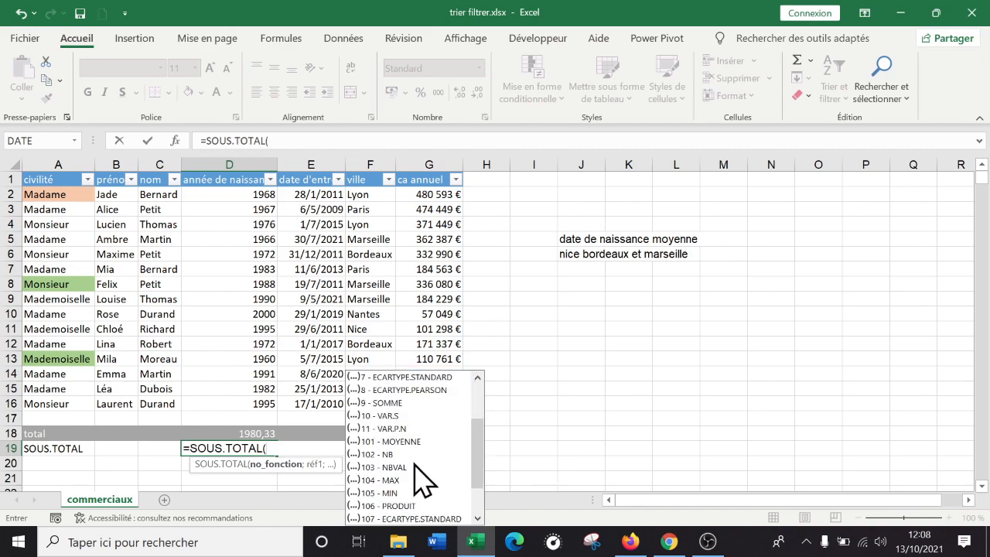
scroll(424, 517, "down", 1)
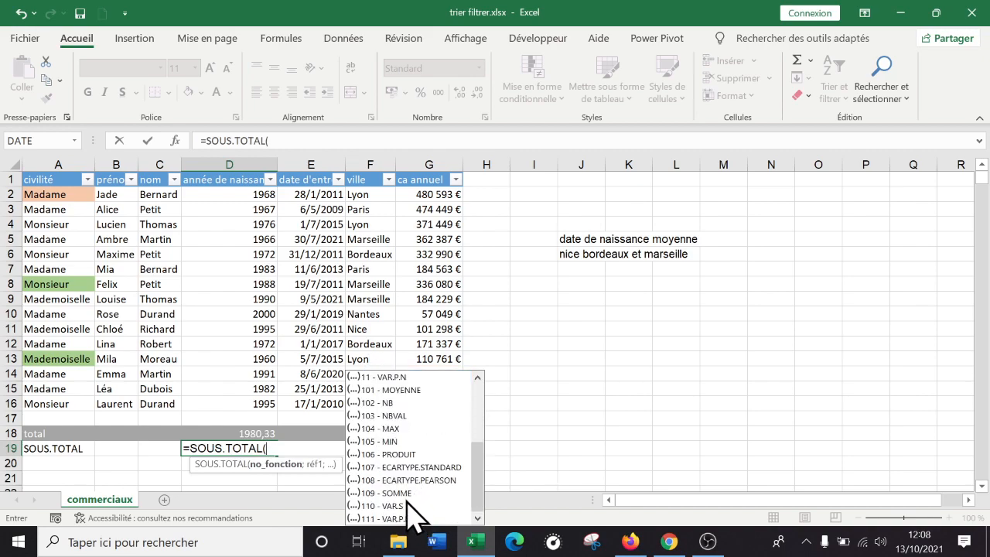
scroll(410, 512, "up", 4)
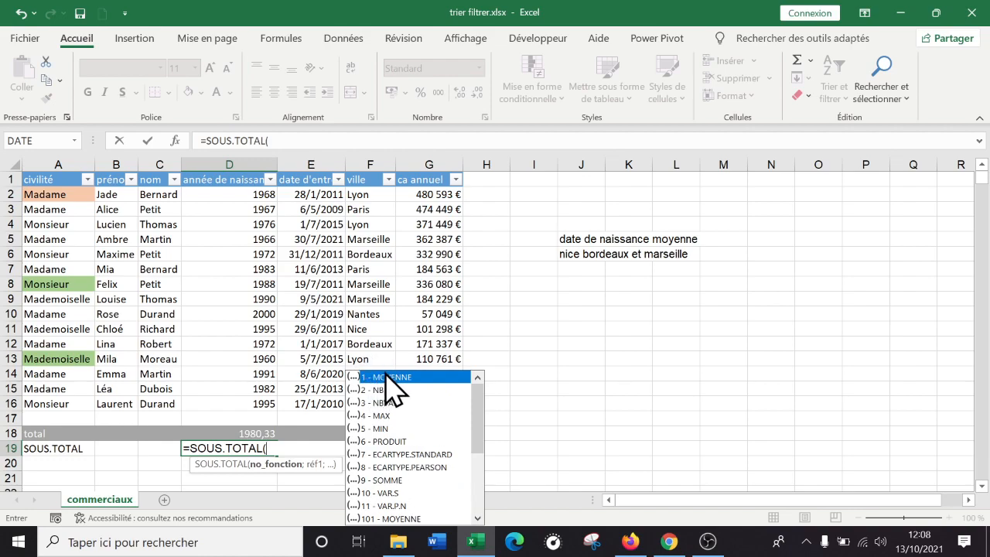
scroll(437, 464, "down", 1)
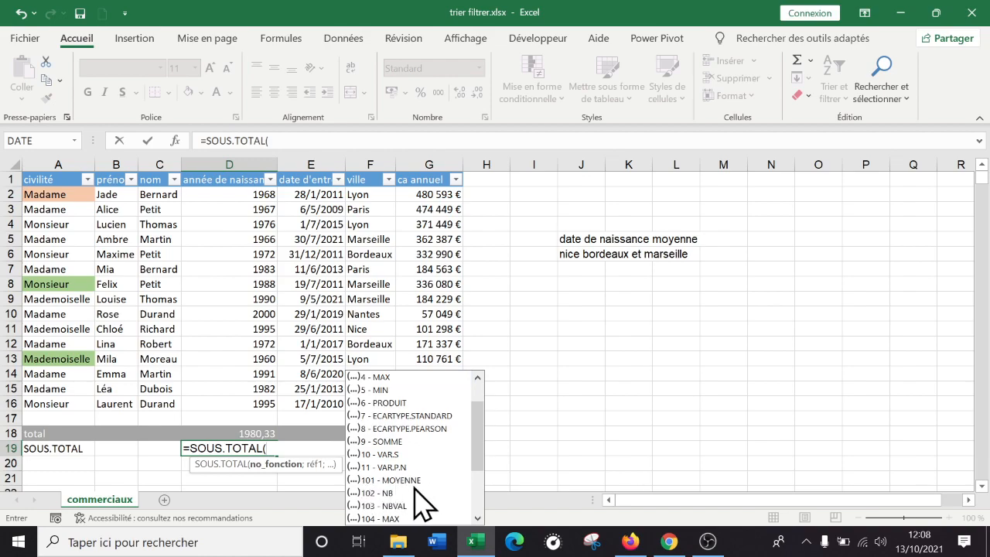
type("1;D2:D16")
key("Return")
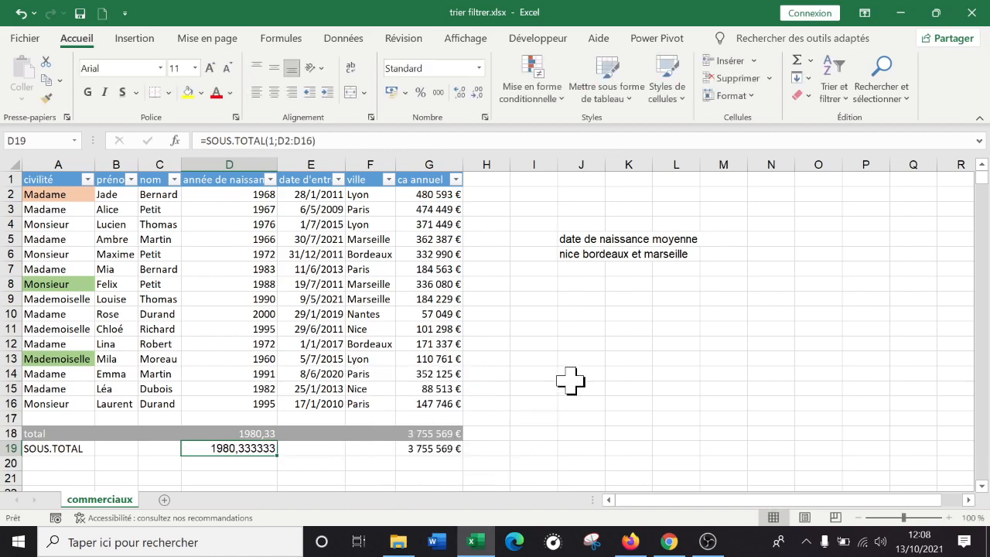
Hide rows 4 and 5 of the sales staff table
left_click(563, 378)
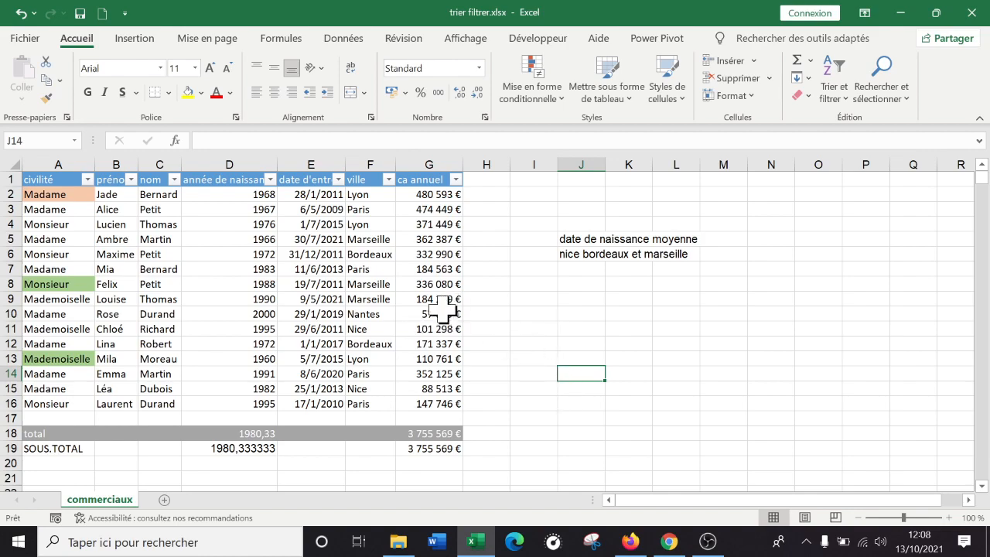
left_click(6, 239)
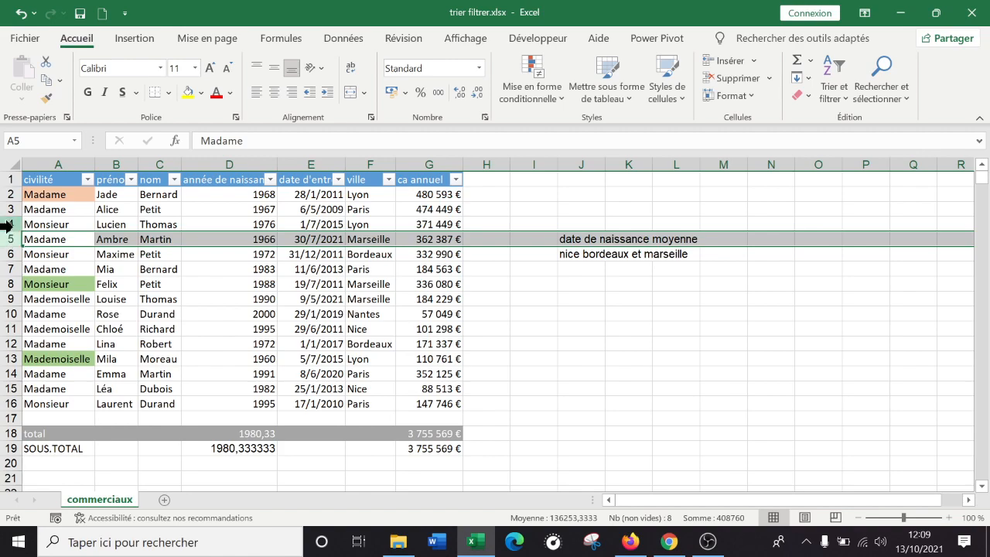
left_click_drag(5, 224, 6, 254)
left_click(533, 359)
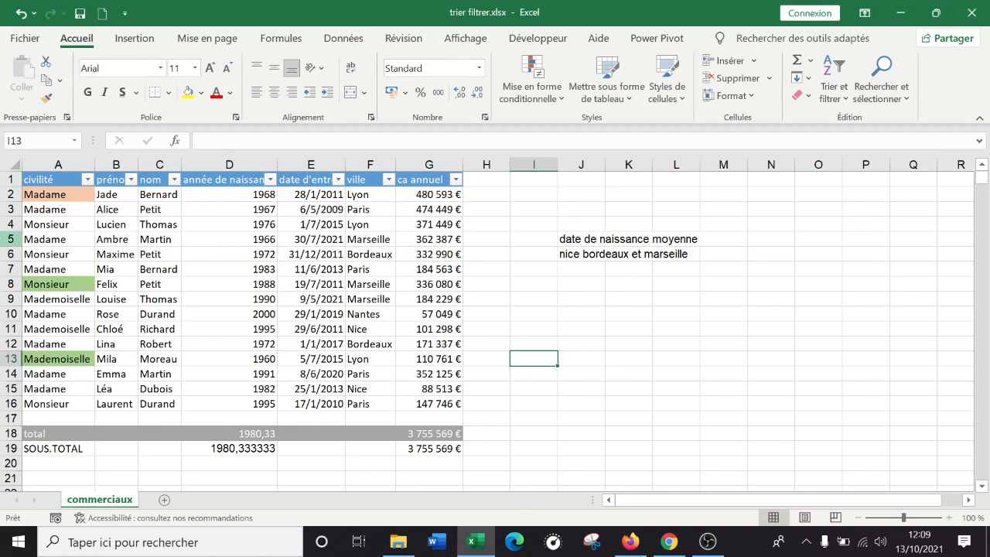
left_click_drag(2, 223, 3, 239)
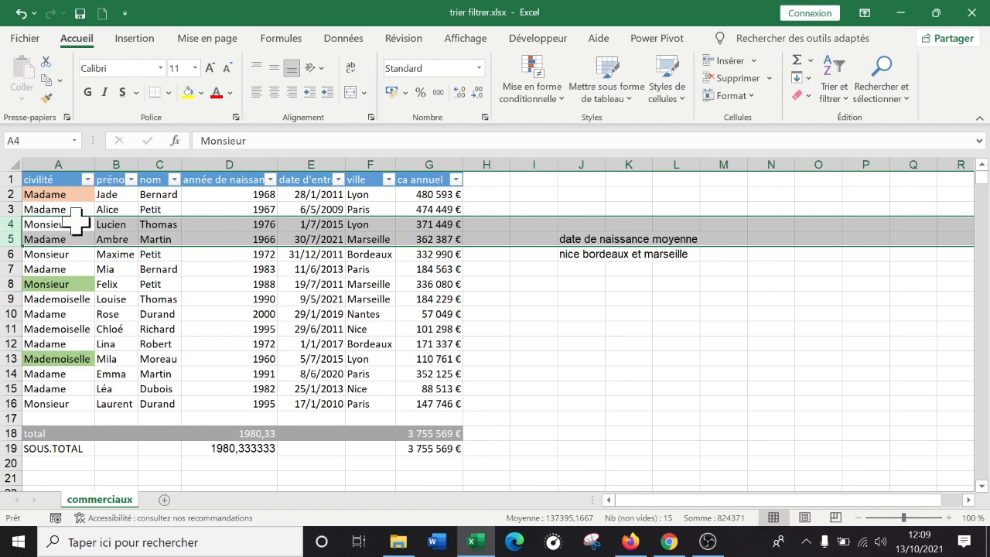
left_click(142, 253)
left_click_drag(4, 224, 5, 238)
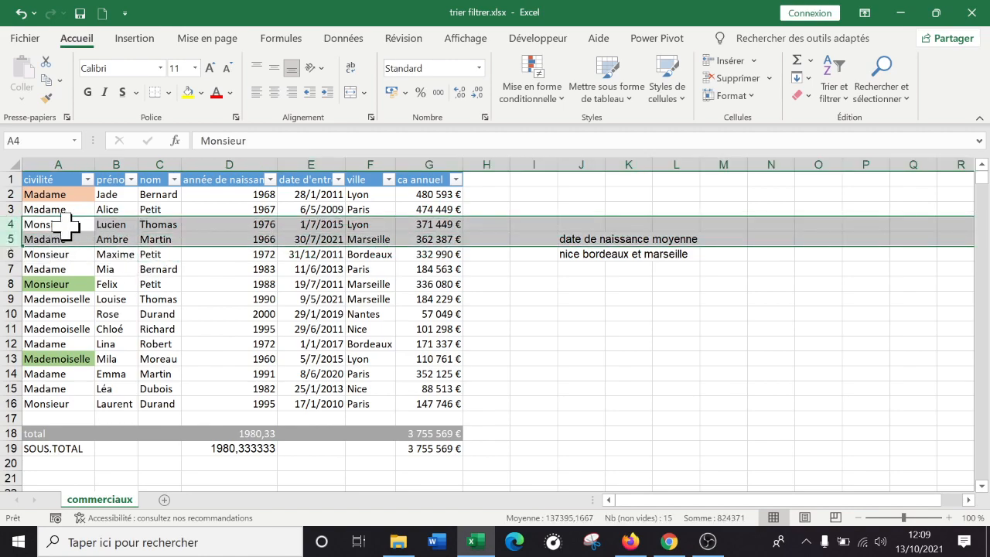
right_click(44, 232)
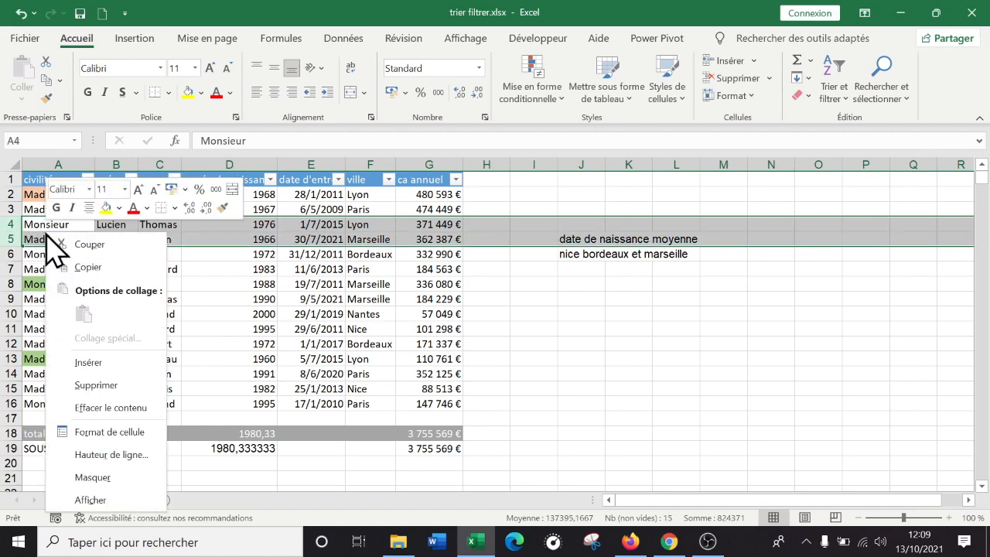
left_click(108, 477)
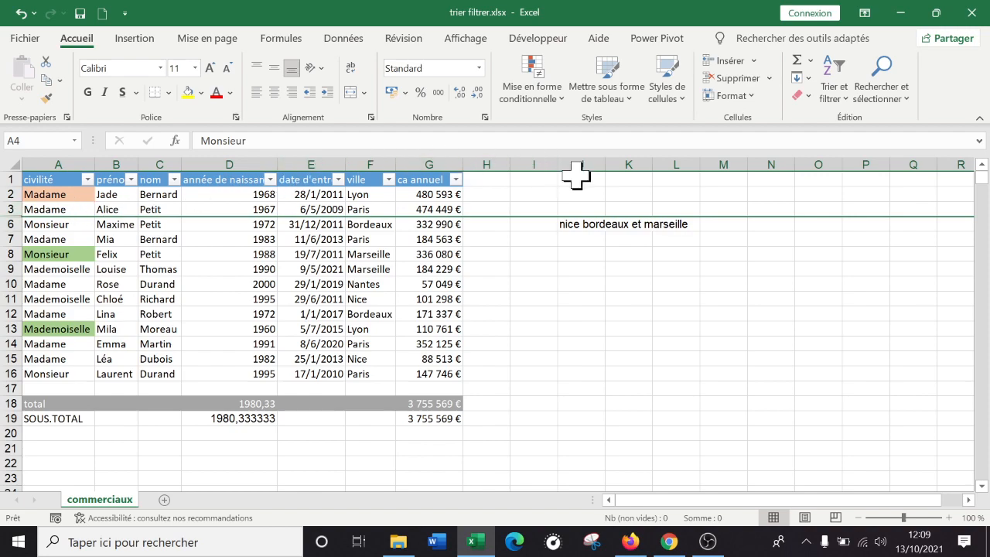
View the Masquer and Afficher options available for columns I to L
left_click_drag(540, 159, 654, 159)
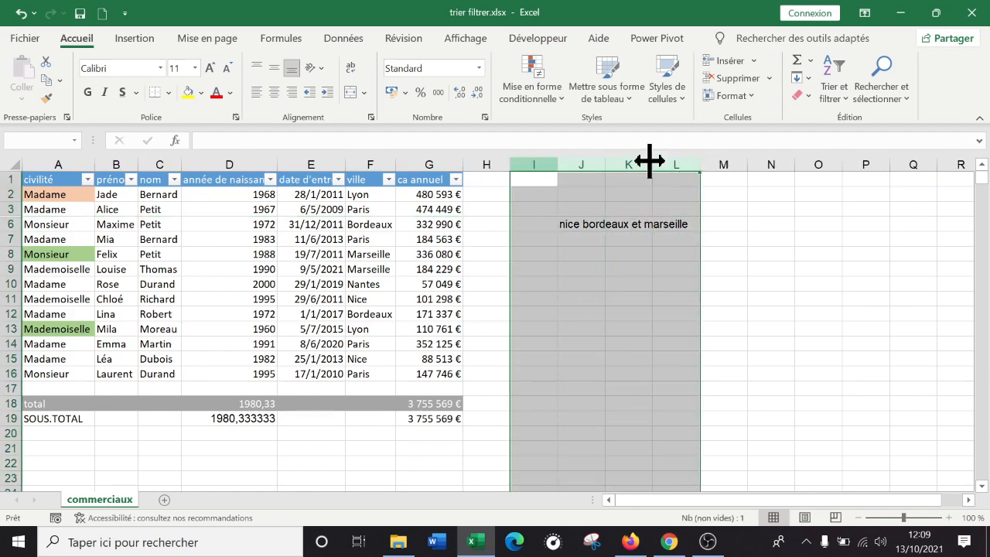
right_click(625, 165)
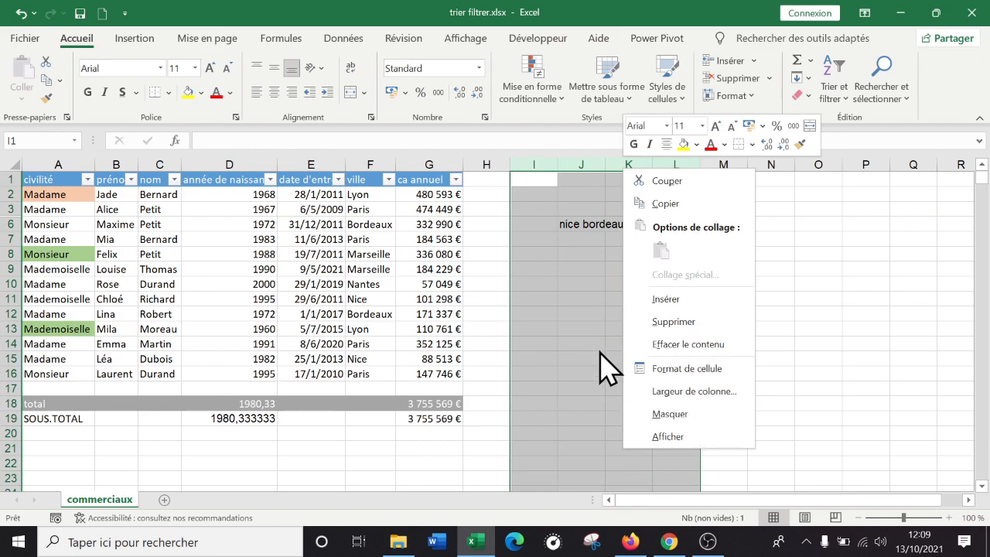
key("Escape")
Unhide rows 4 and 5 between rows 3 and 6
left_click_drag(6, 207, 7, 225)
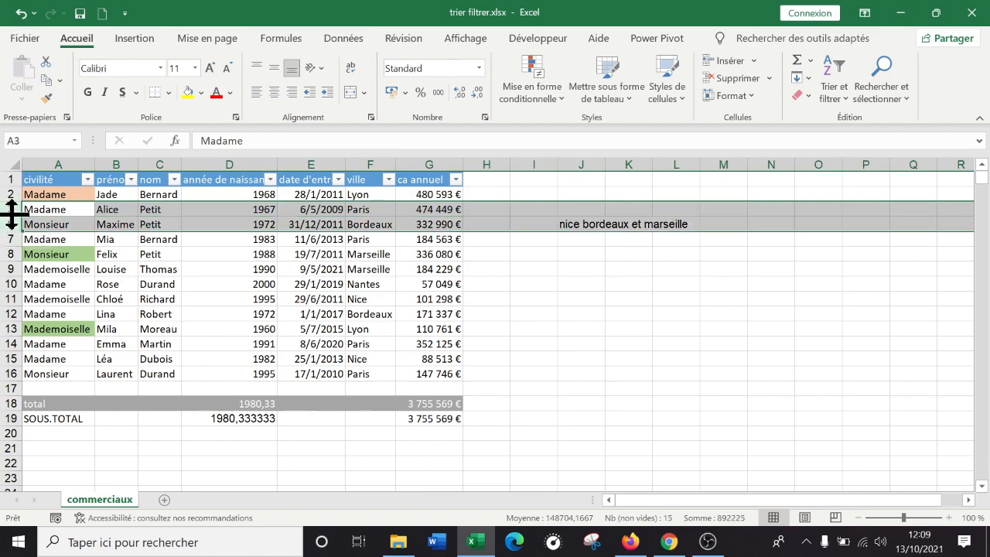
left_click_drag(8, 208, 11, 224)
right_click(8, 207)
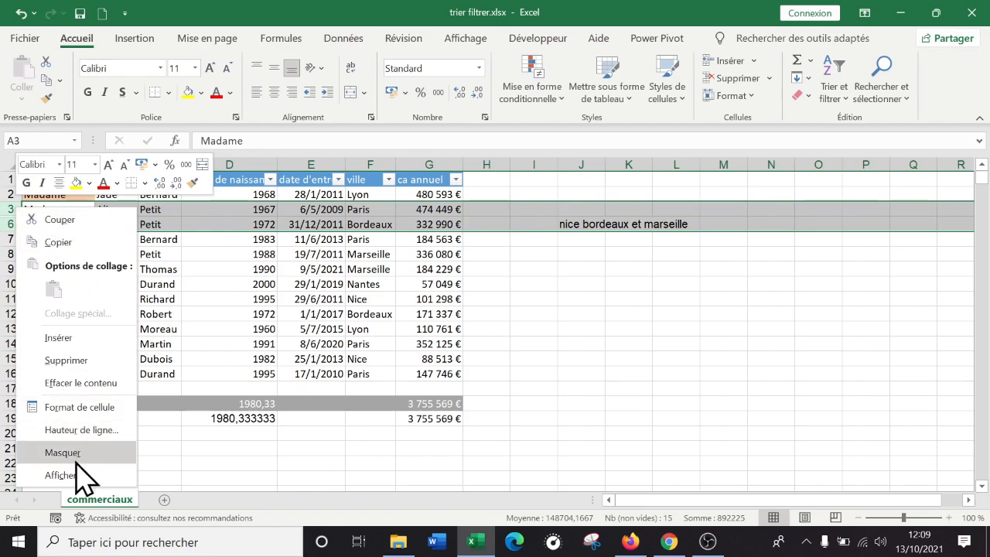
left_click(68, 472)
left_click(170, 375)
Hide rows 4 and 5 again to test the D19 average with manually hidden rows
left_click_drag(9, 224, 9, 232)
right_click(14, 238)
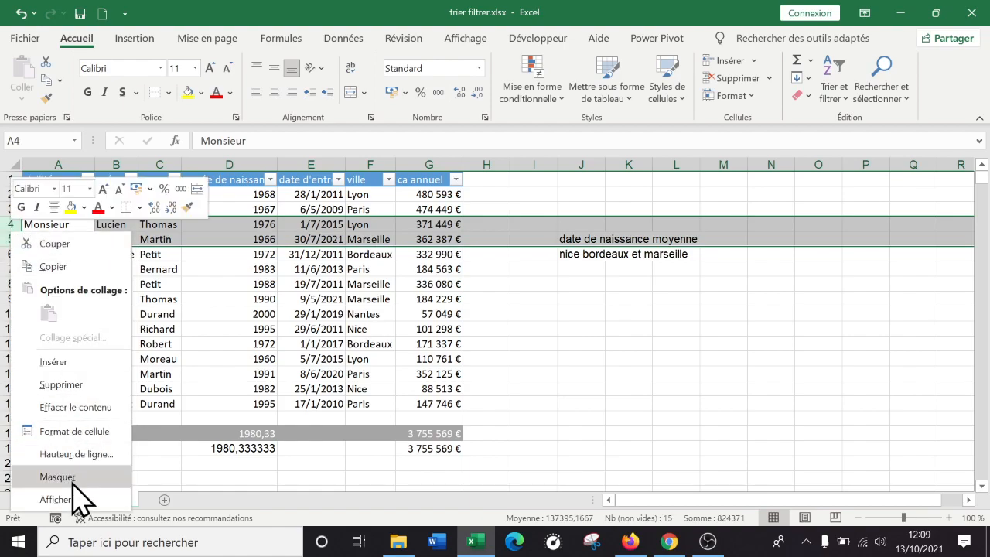
left_click(61, 477)
left_click(300, 447)
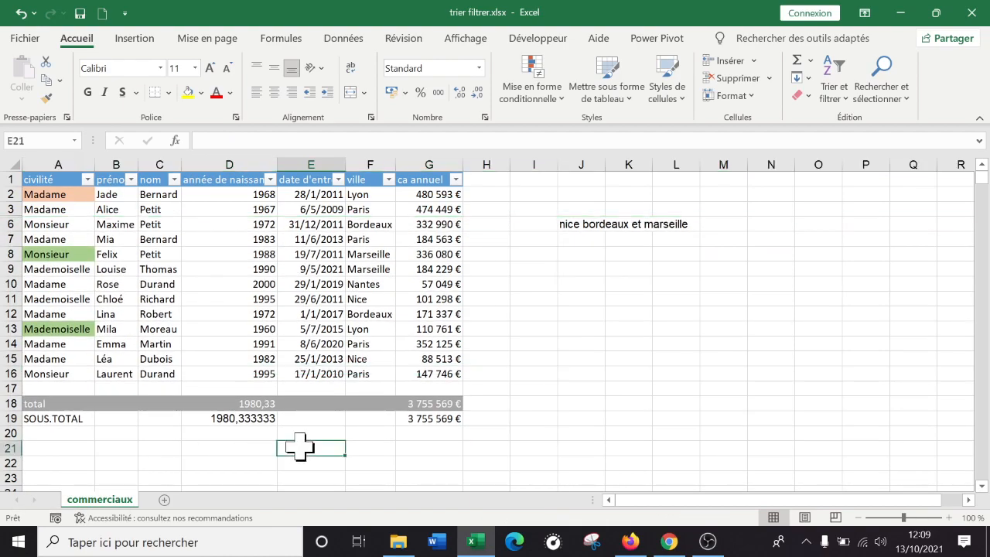
Replace the arguments of the SOUS.TOTAL formula in D19 with function number 101 - MOYENNE
double_click(258, 418)
left_click(260, 418)
left_click_drag(314, 418, 263, 418)
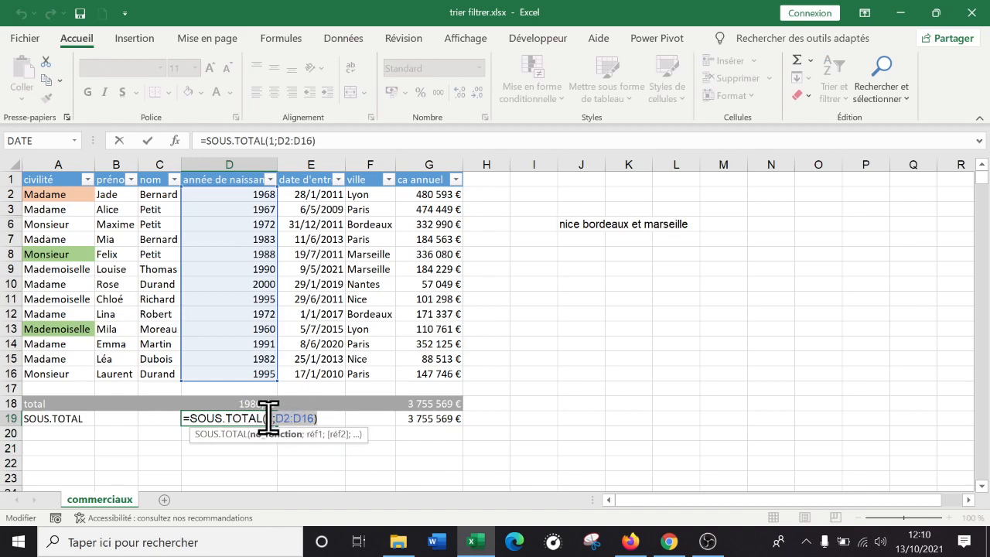
key("BackSpace")
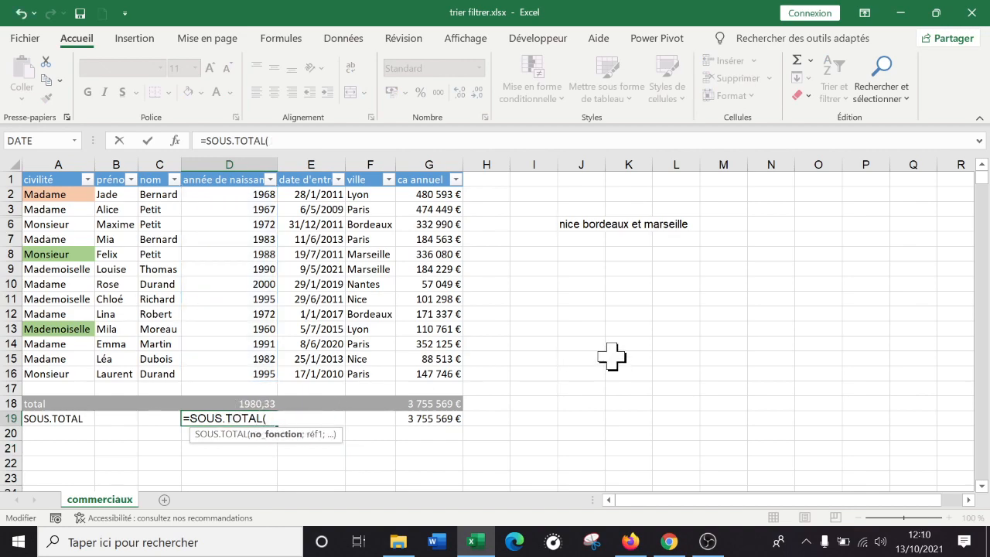
type("1")
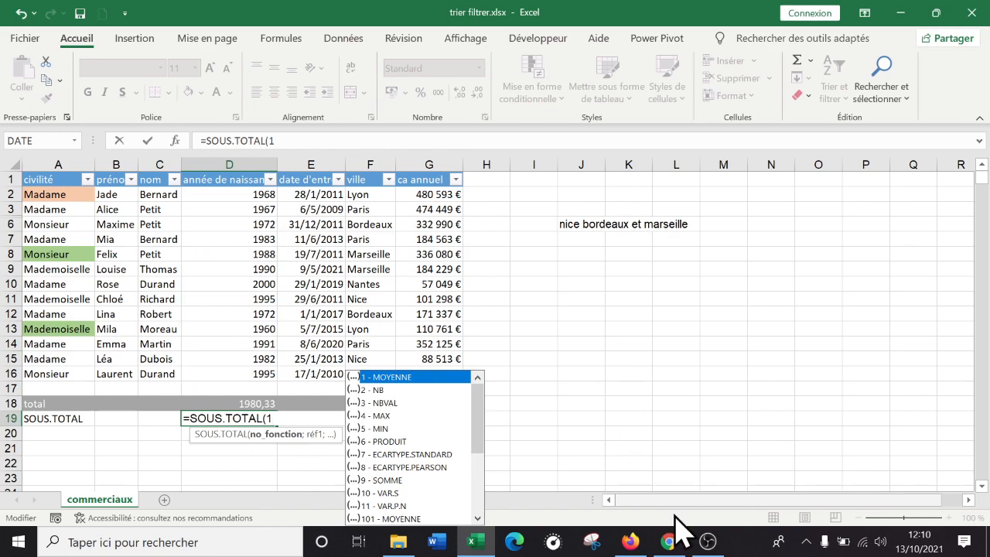
left_click(412, 518)
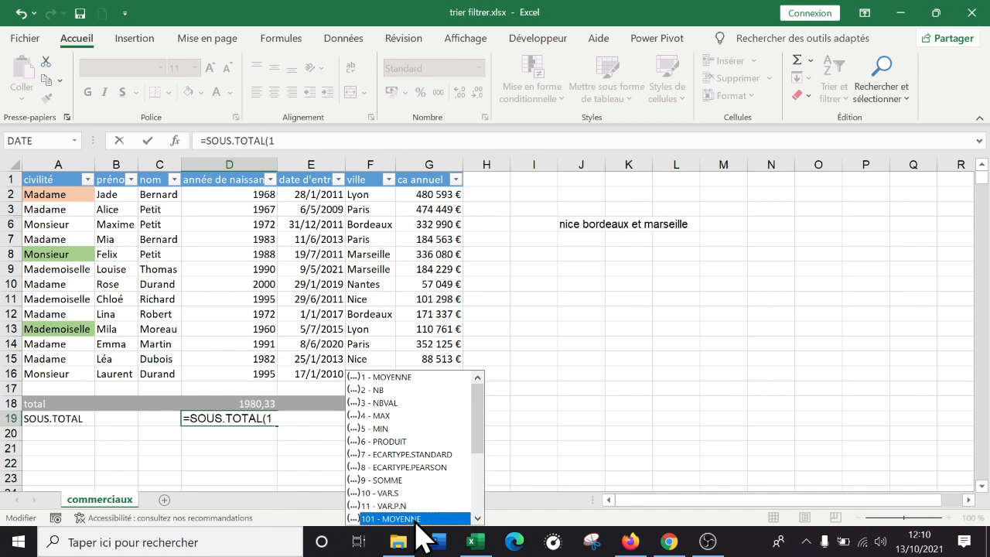
double_click(415, 519)
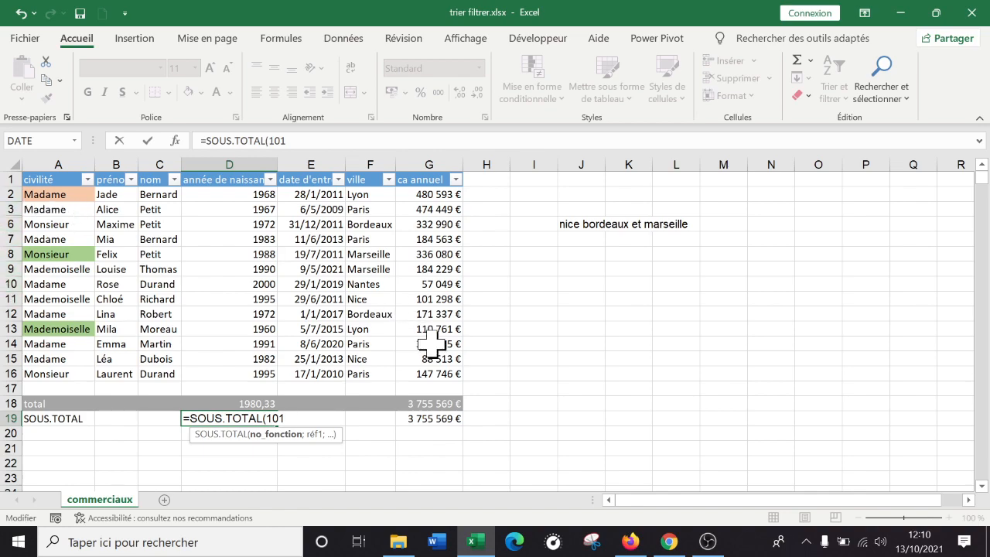
Complete the D19 formula with the range D2:D16, giving =SOUS.TOTAL(101;D2:D16), and reselect the cell
type(";")
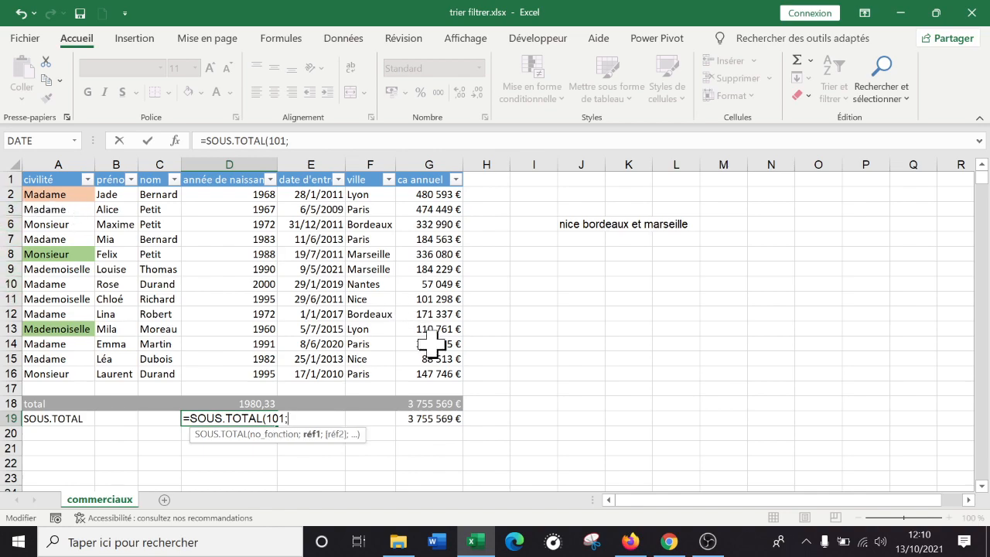
type("D2")
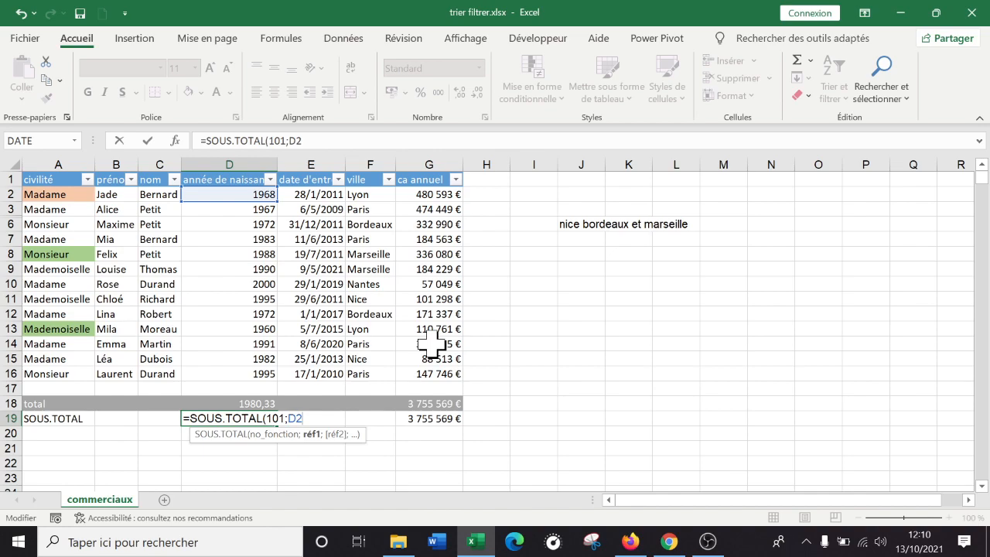
type(":D")
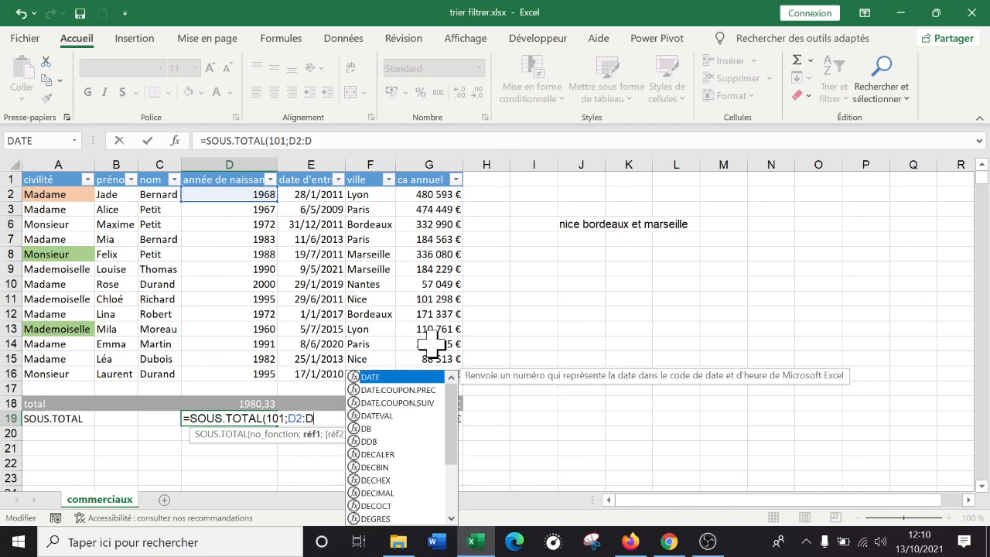
type("16")
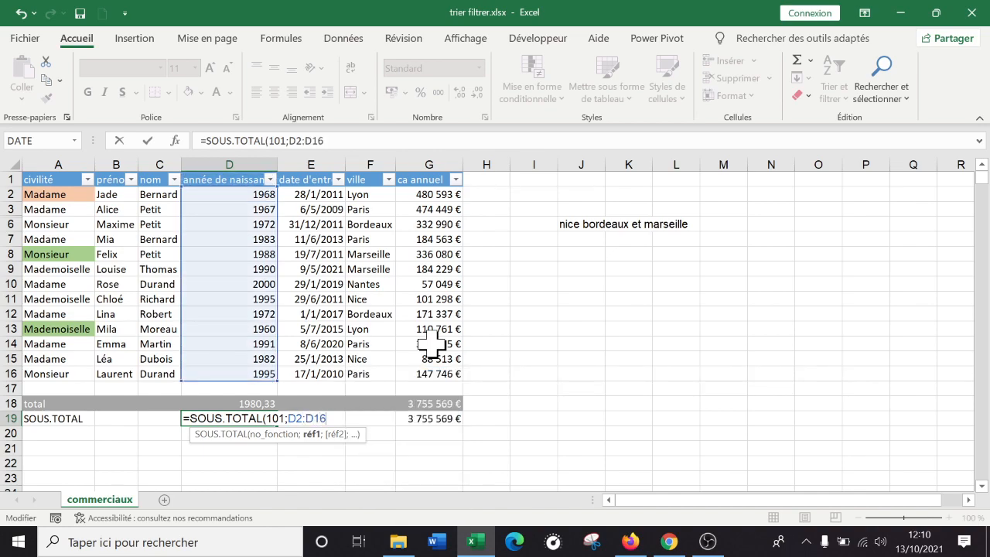
type(")")
key("Return")
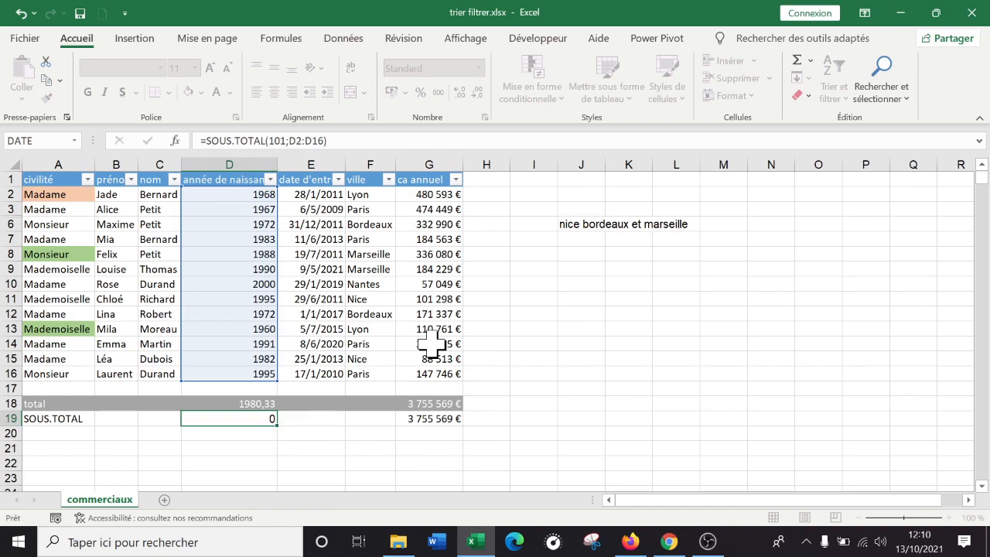
key("Up")
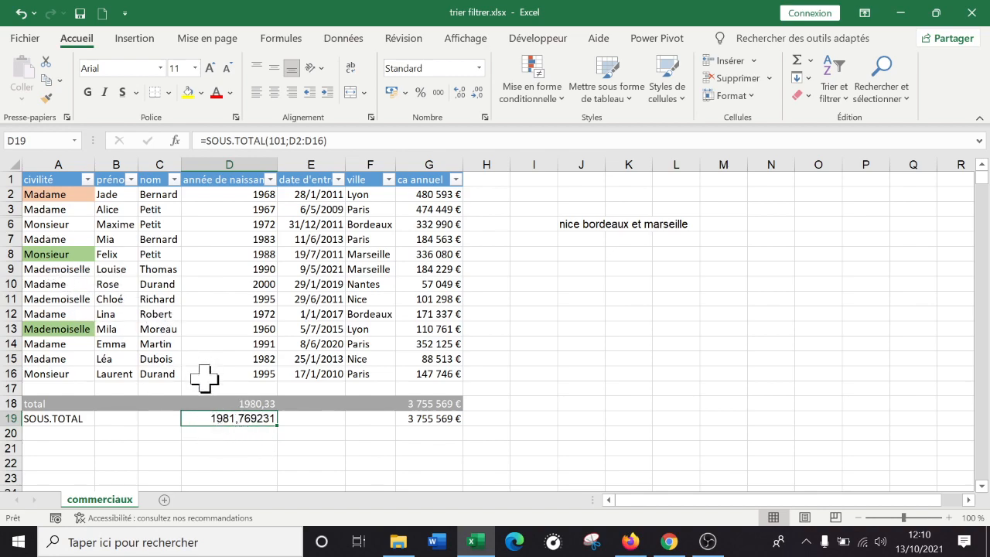
Review the function number and range inside the D19 average formula without changing them
double_click(250, 418)
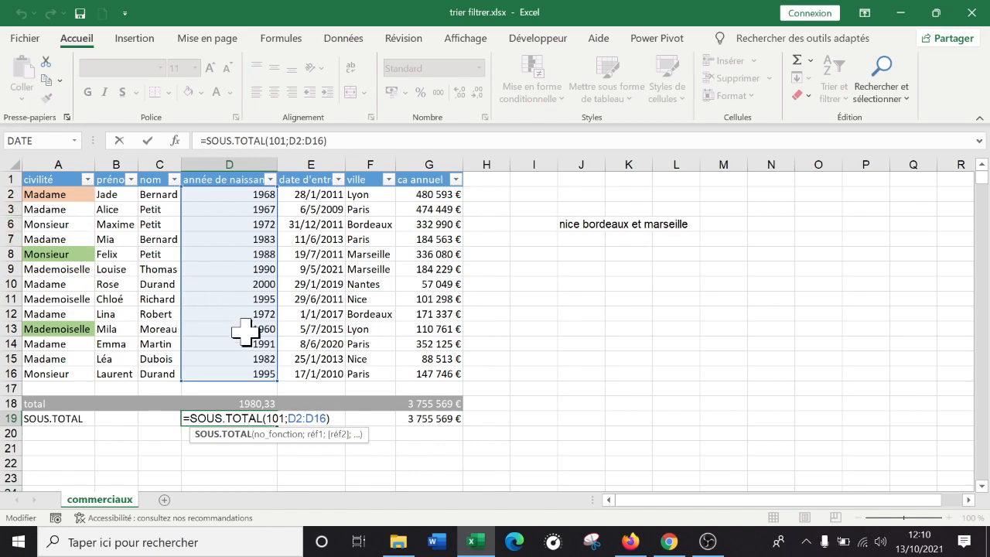
key("Return")
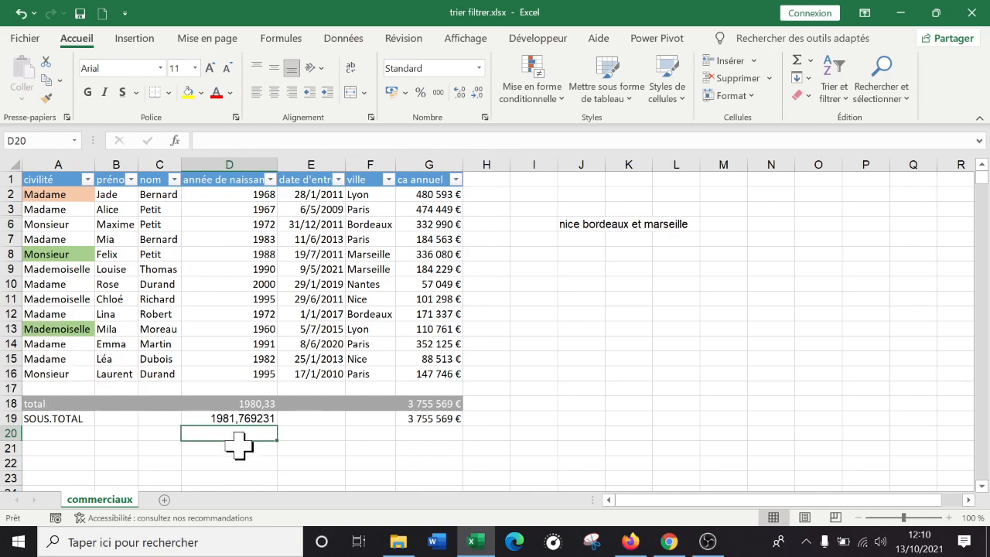
double_click(236, 418)
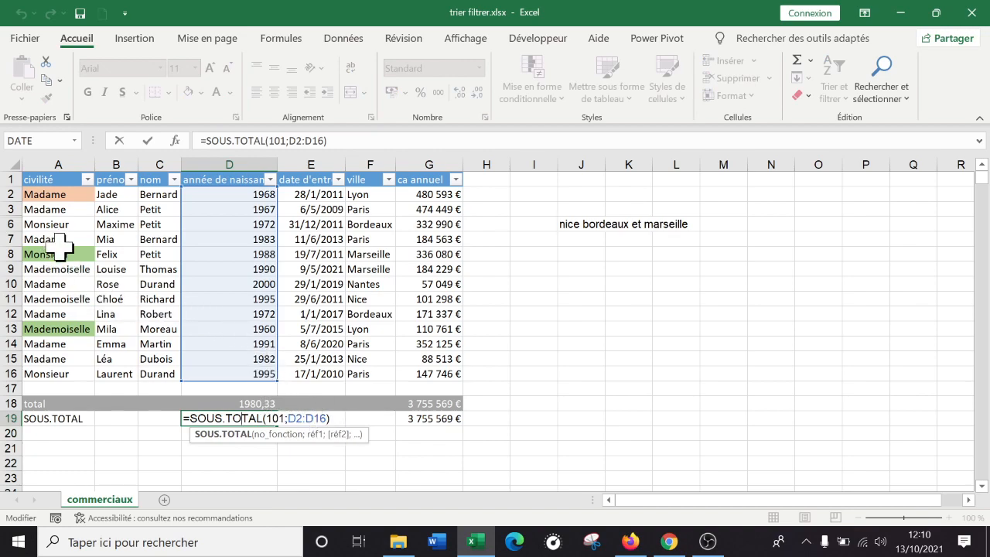
left_click(58, 241)
View the Masquer and Afficher options for rows 6 to 11, then check the D19 average formula
left_click_drag(11, 225, 13, 298)
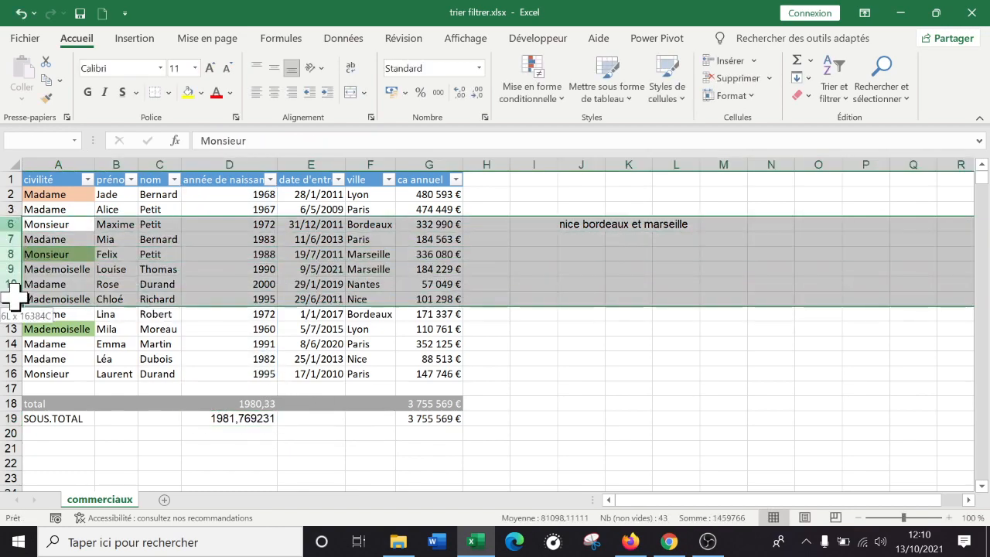
right_click(14, 297)
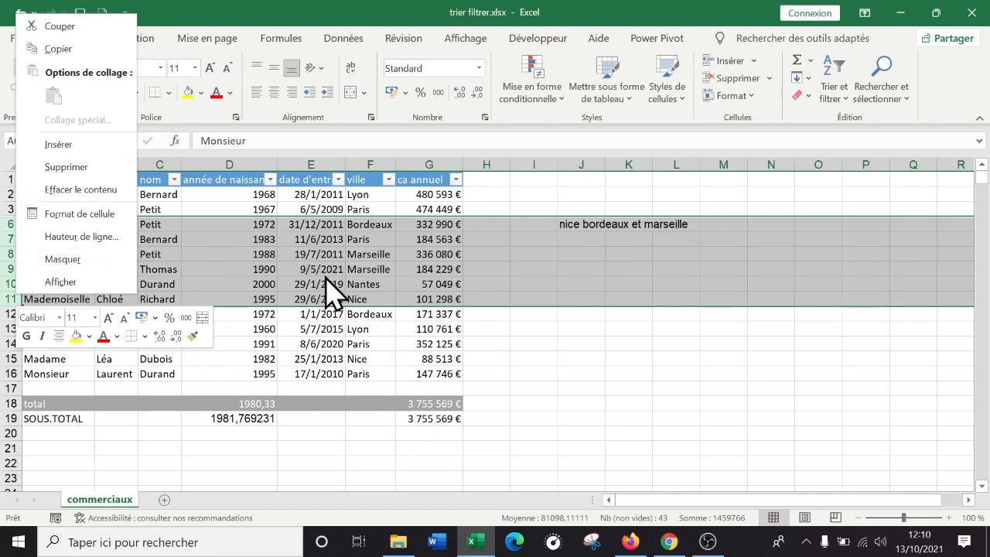
key("Escape")
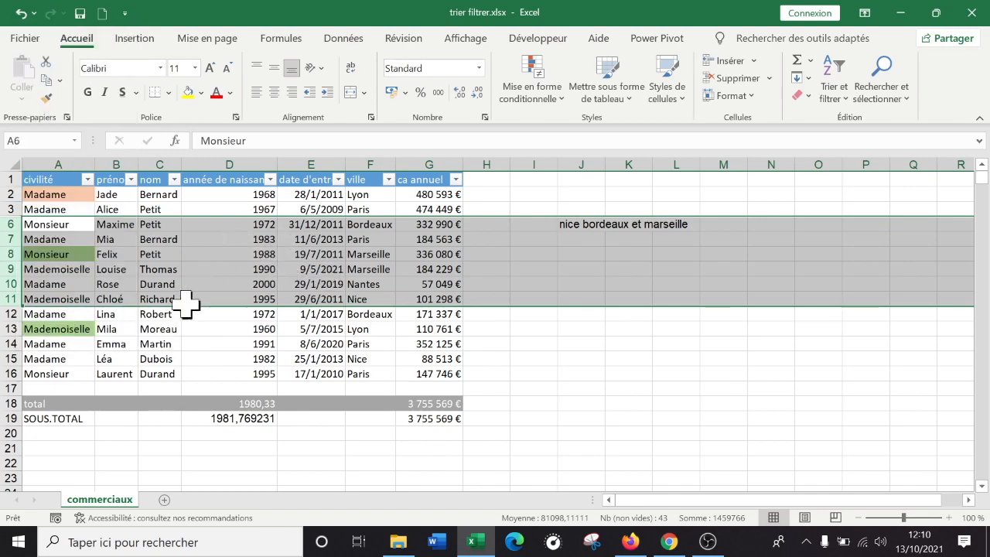
left_click(221, 418)
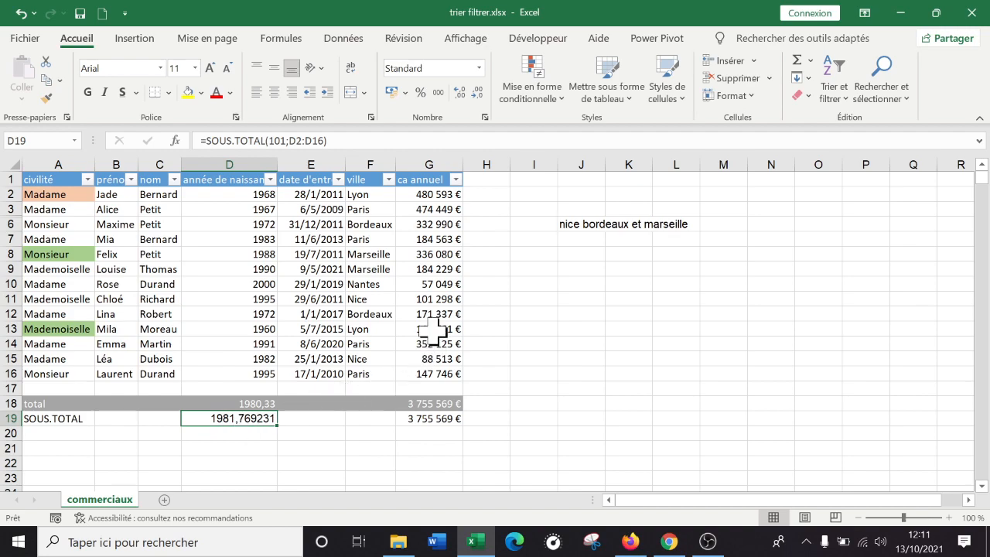
left_click(237, 253)
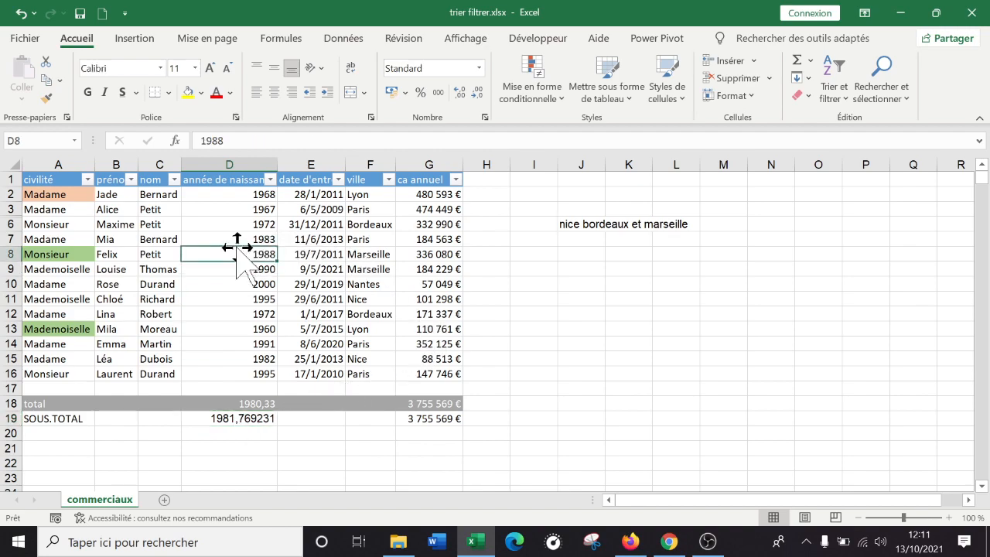